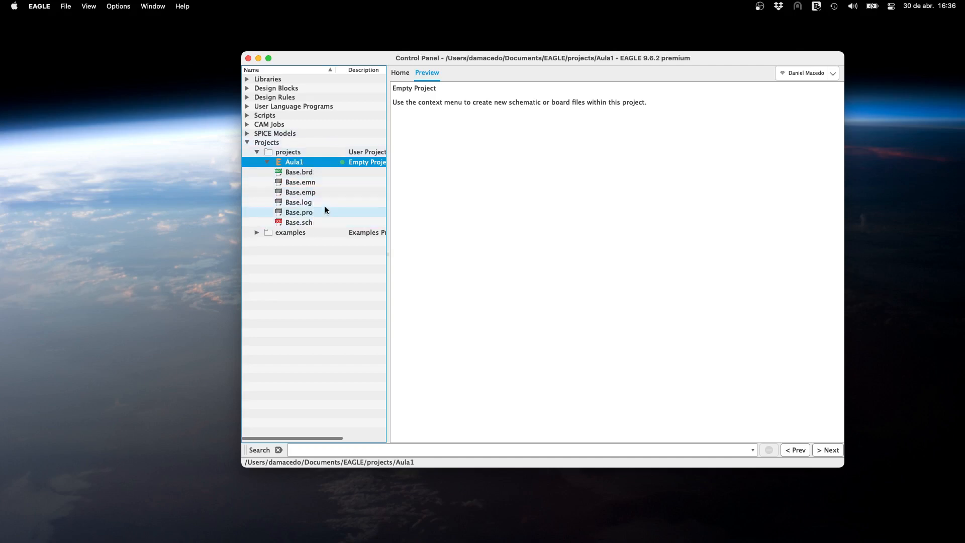
Open the Base.sch schematic to view its Arduino Nano circuit and close it again.
{"action": "left_click", "coordinate": [283, 223]}
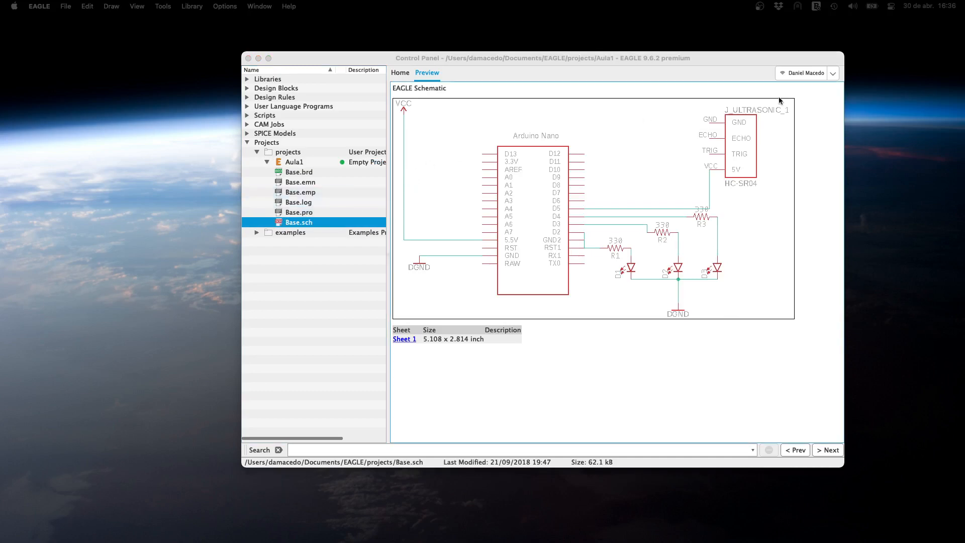
{"action": "left_click_drag", "start_coordinate": [678, 32], "coordinate": [231, 31]}
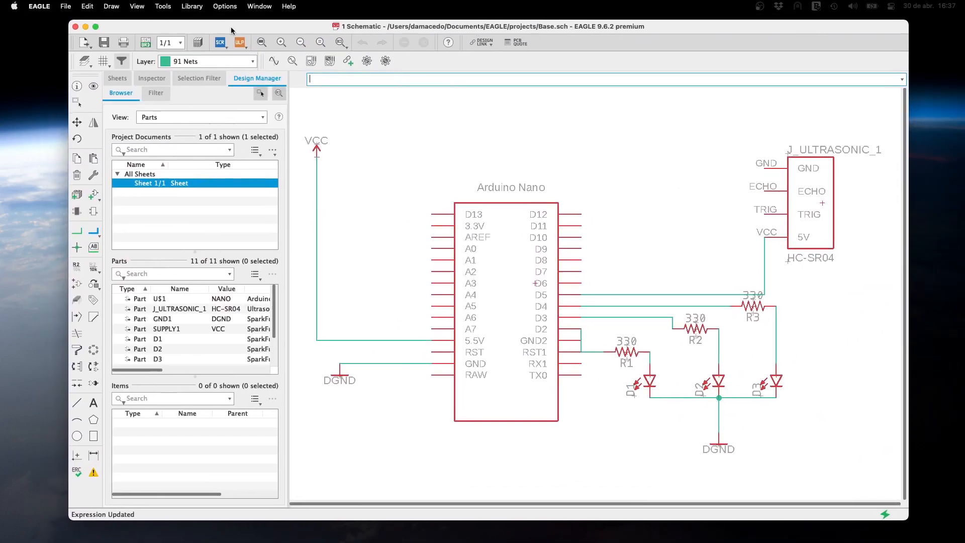
{"action": "left_click", "coordinate": [75, 27]}
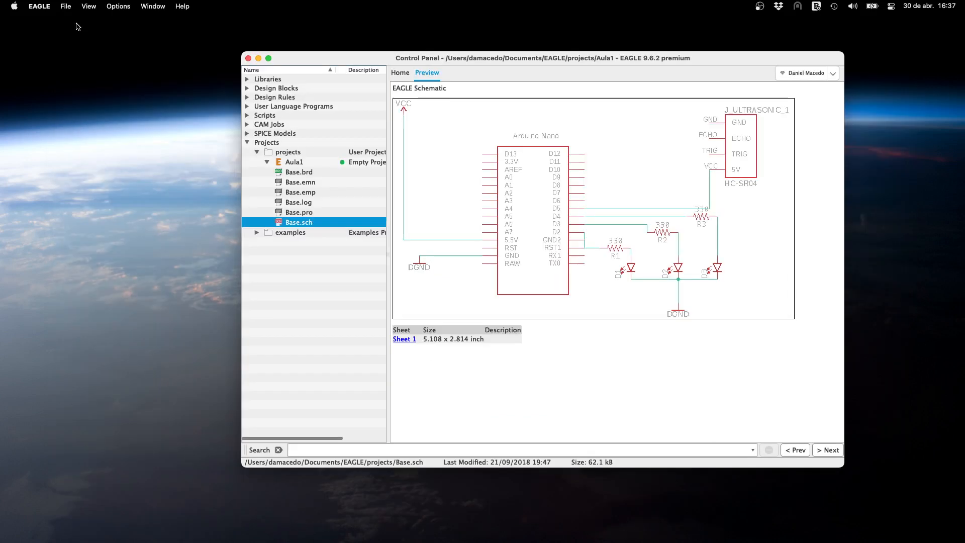
Create a new schematic in the Aula1 project and accept the annotation warning.
{"action": "left_click", "coordinate": [280, 163]}
{"action": "left_click", "coordinate": [66, 6]}
{"action": "mouse_move", "coordinate": [104, 25]}
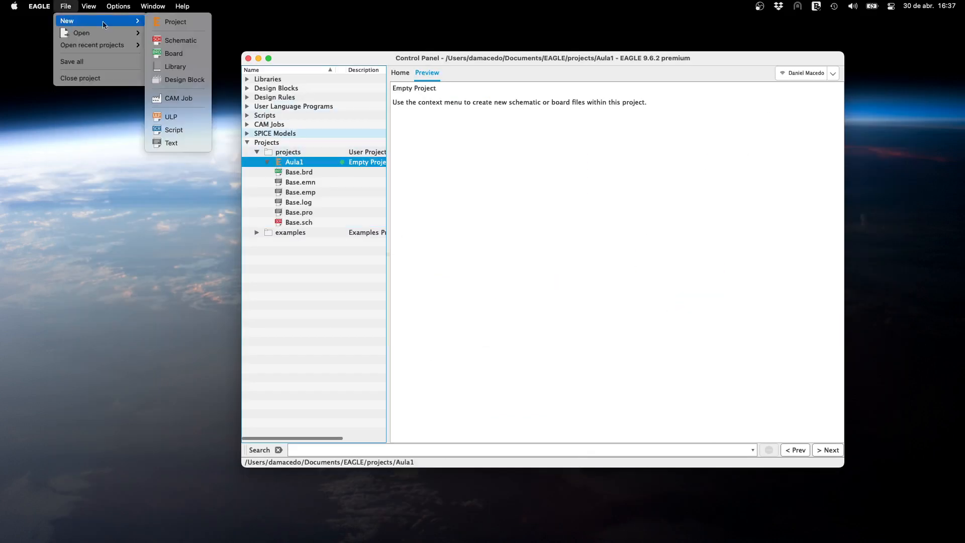
{"action": "left_click", "coordinate": [195, 41]}
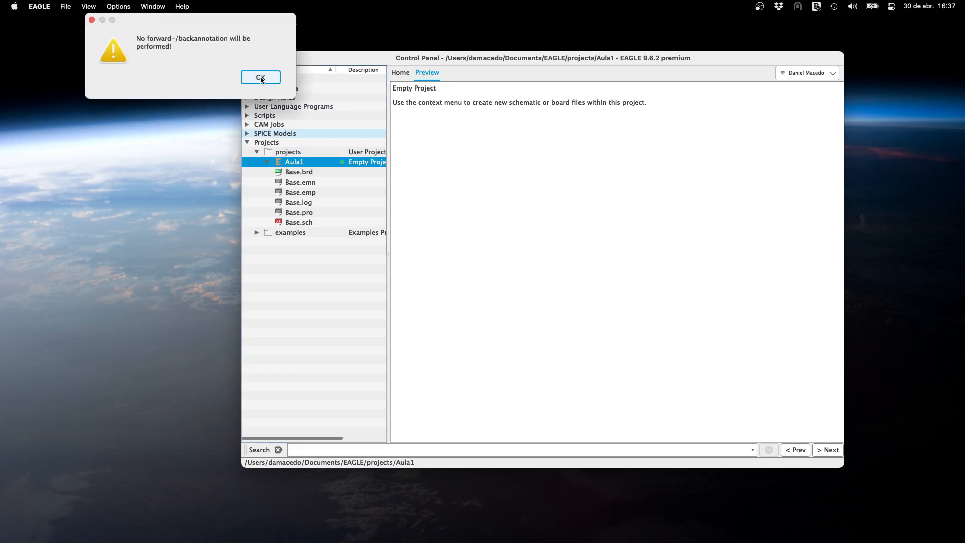
{"action": "left_click", "coordinate": [261, 78]}
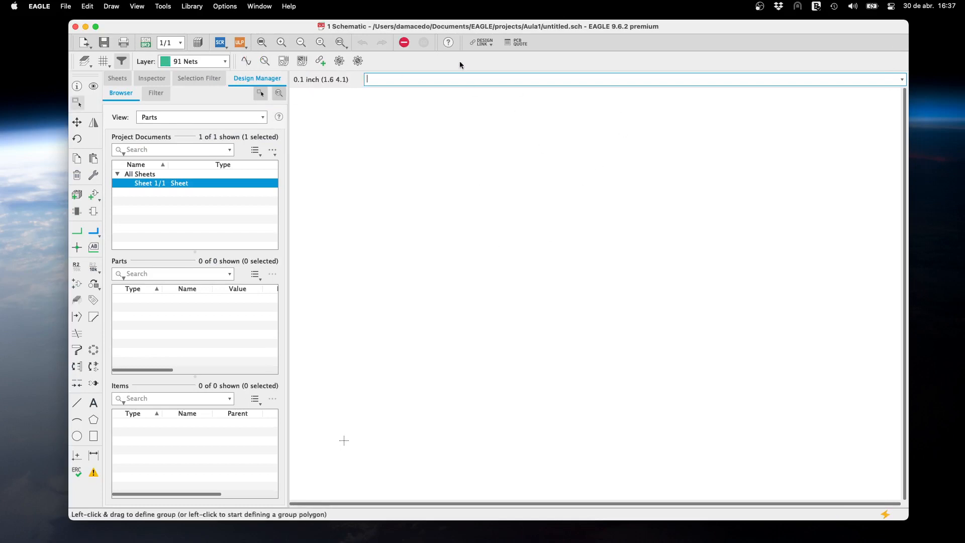
{"action": "left_click_drag", "start_coordinate": [454, 27], "coordinate": [466, 24]}
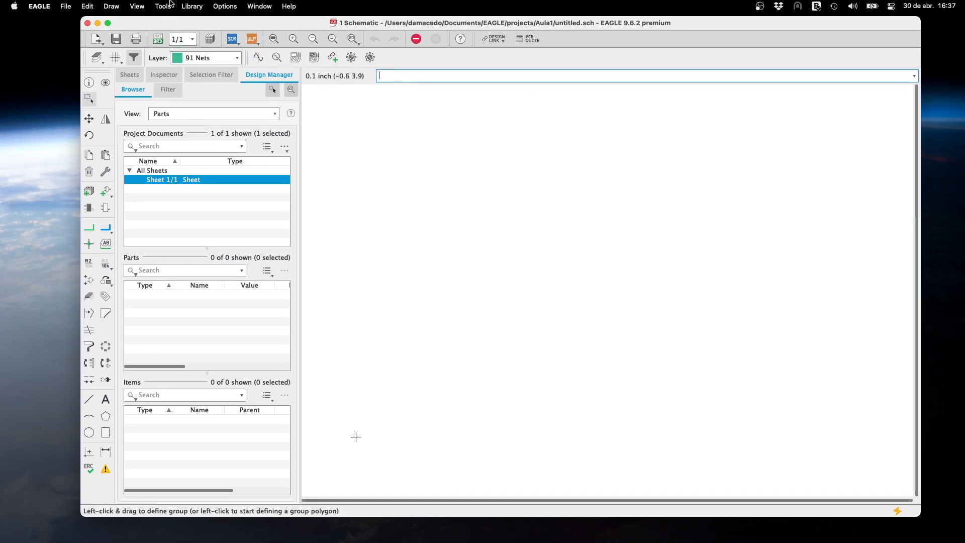
Hide the Sheets, Selection Filter, Inspector and Design Manager panels to free up the schematic drawing area.
{"action": "left_click", "coordinate": [137, 6]}
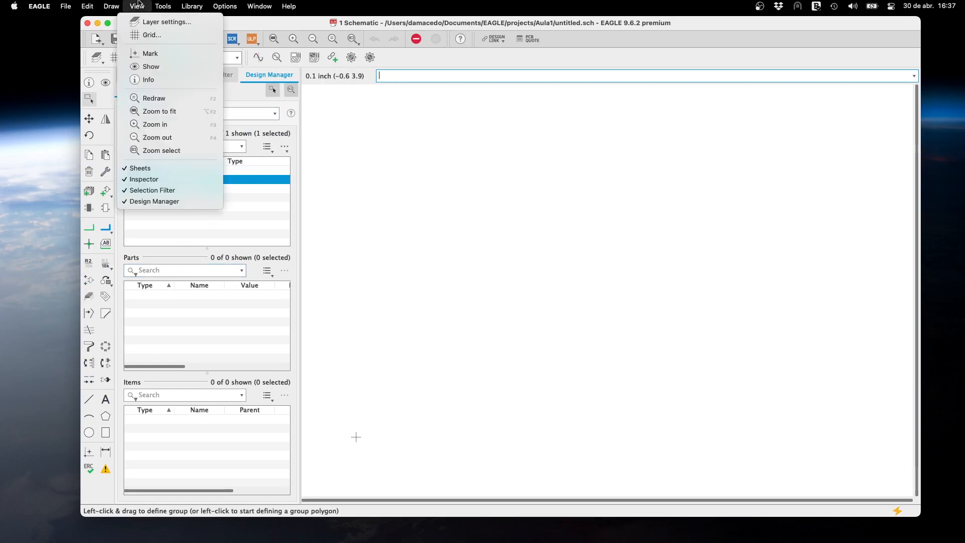
{"action": "left_click", "coordinate": [170, 168]}
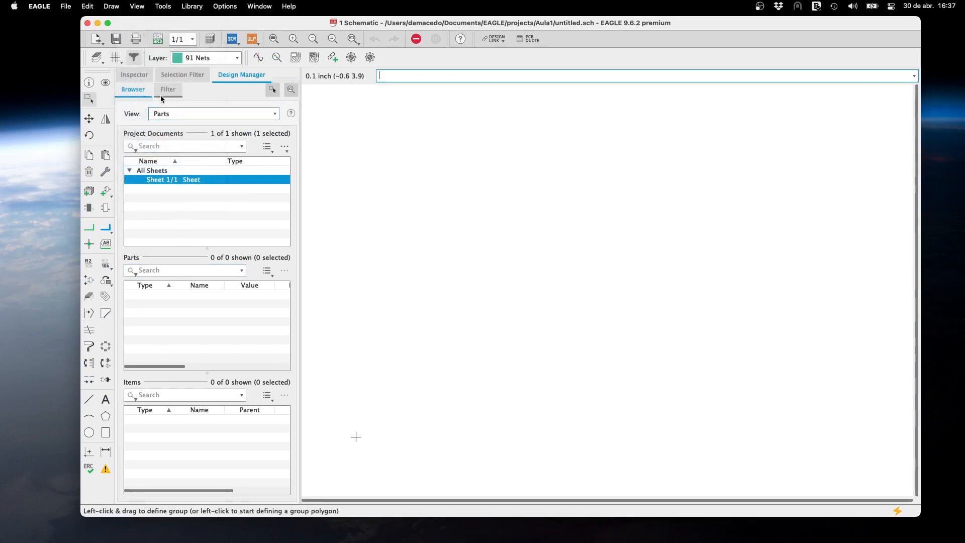
{"action": "left_click", "coordinate": [143, 5]}
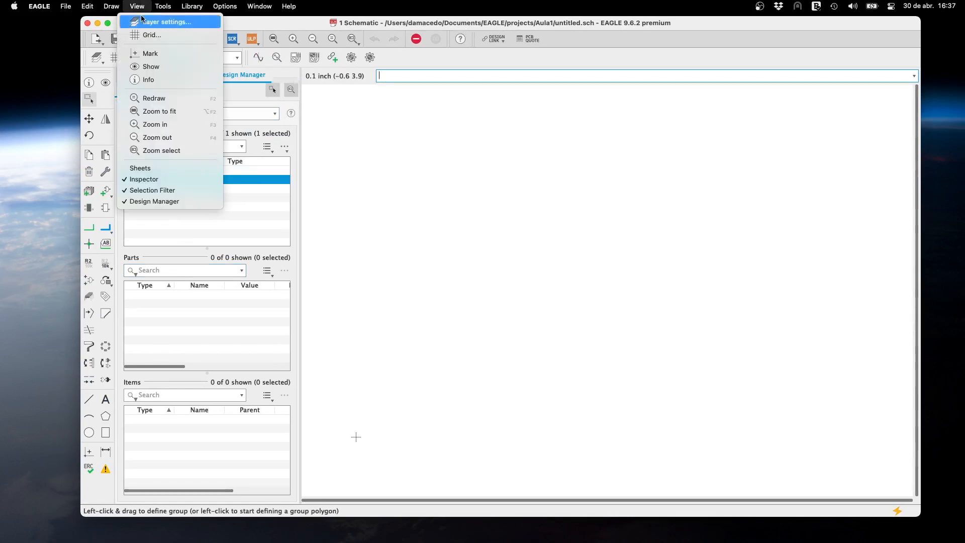
{"action": "left_click", "coordinate": [180, 188]}
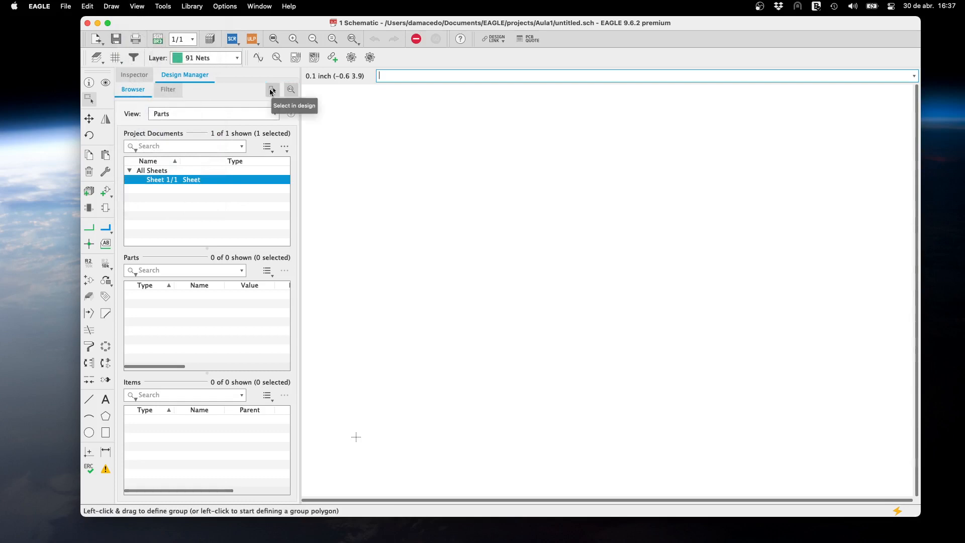
{"action": "left_click", "coordinate": [141, 72]}
{"action": "left_click", "coordinate": [177, 77]}
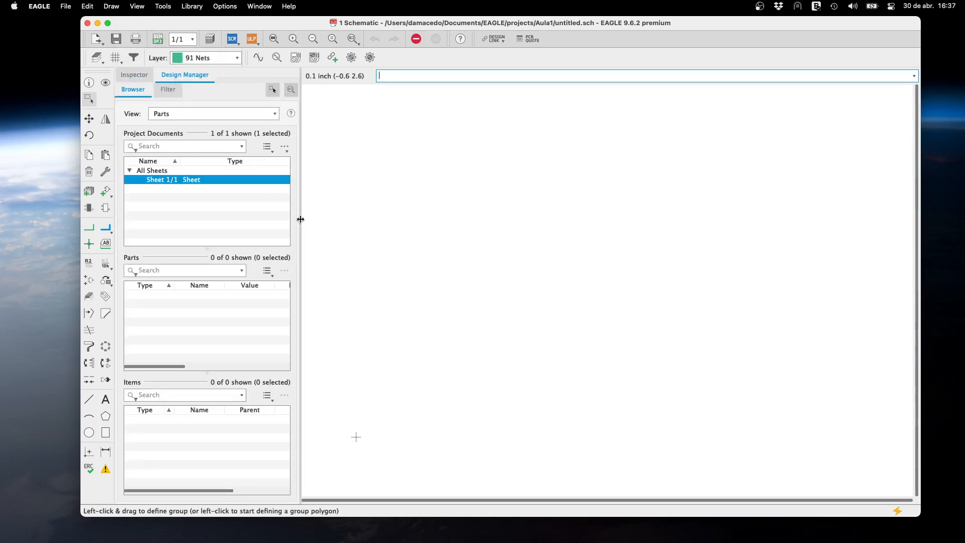
{"action": "left_click_drag", "start_coordinate": [300, 218], "coordinate": [103, 222]}
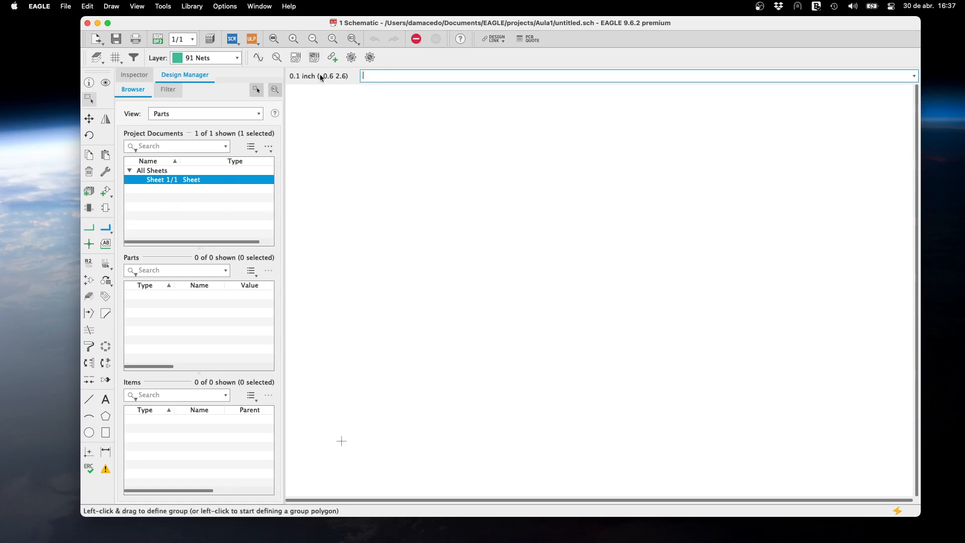
{"action": "left_click", "coordinate": [138, 6]}
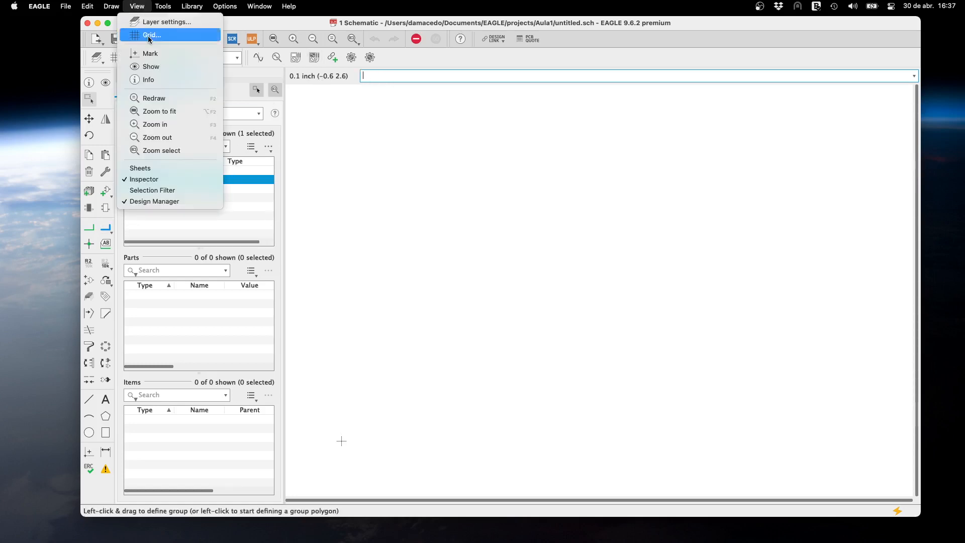
{"action": "left_click", "coordinate": [178, 179]}
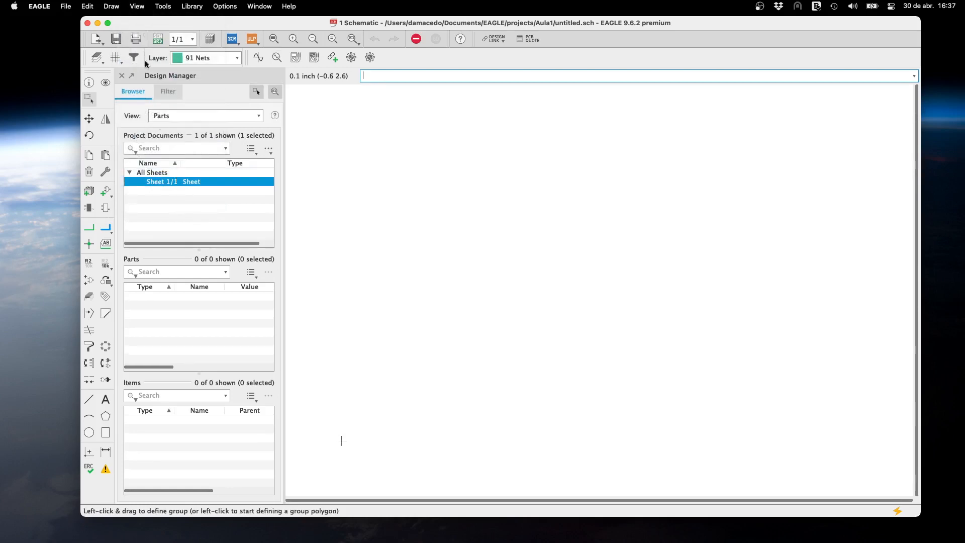
{"action": "left_click", "coordinate": [137, 5]}
{"action": "left_click", "coordinate": [155, 201]}
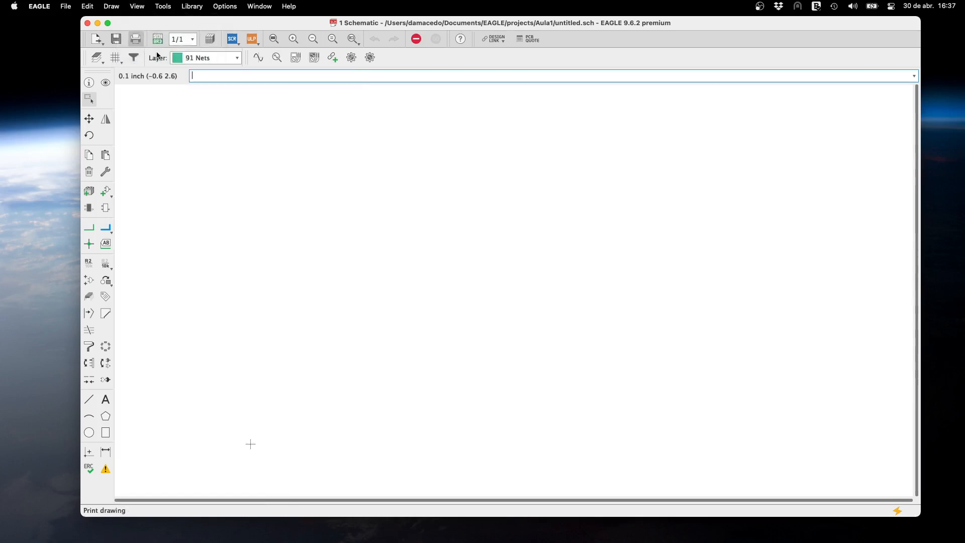
Show the Inspector panel and hide it again.
{"action": "left_click", "coordinate": [143, 5]}
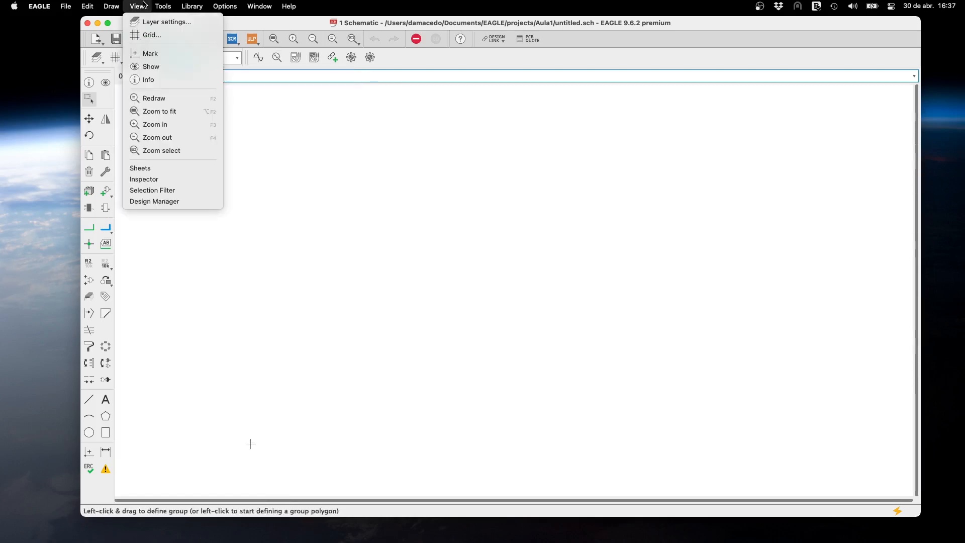
{"action": "left_click", "coordinate": [170, 180]}
{"action": "left_click", "coordinate": [136, 6]}
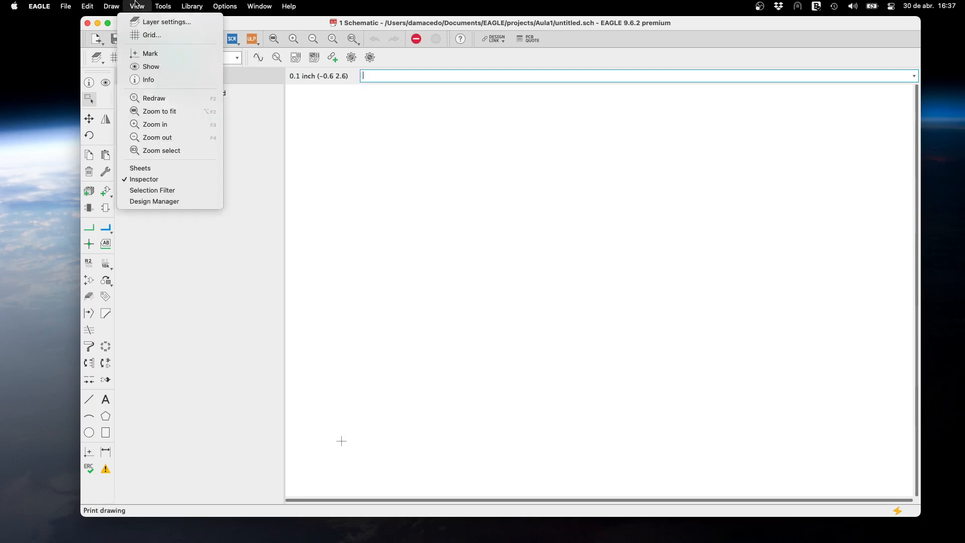
{"action": "left_click", "coordinate": [174, 179]}
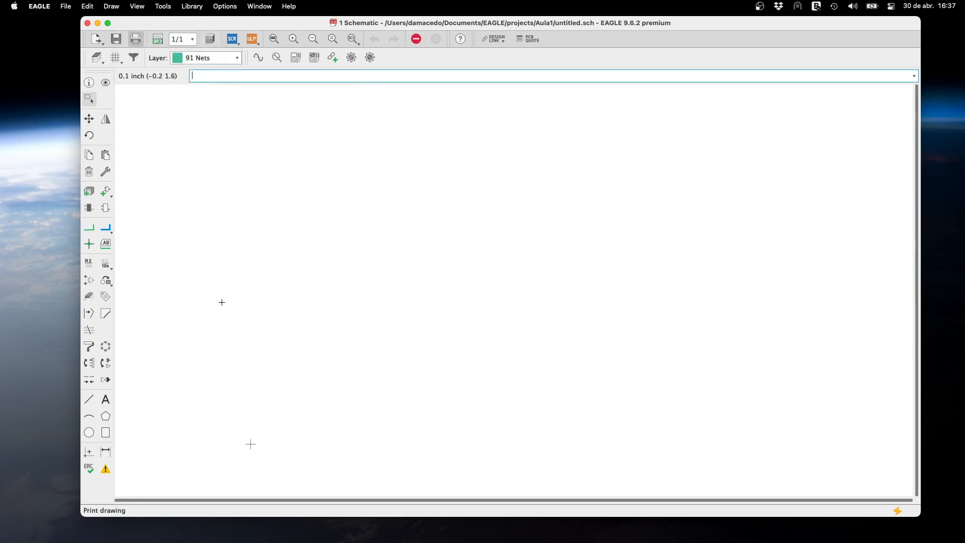
Start the Add part command and browse the list of available component libraries.
{"action": "left_click", "coordinate": [106, 195]}
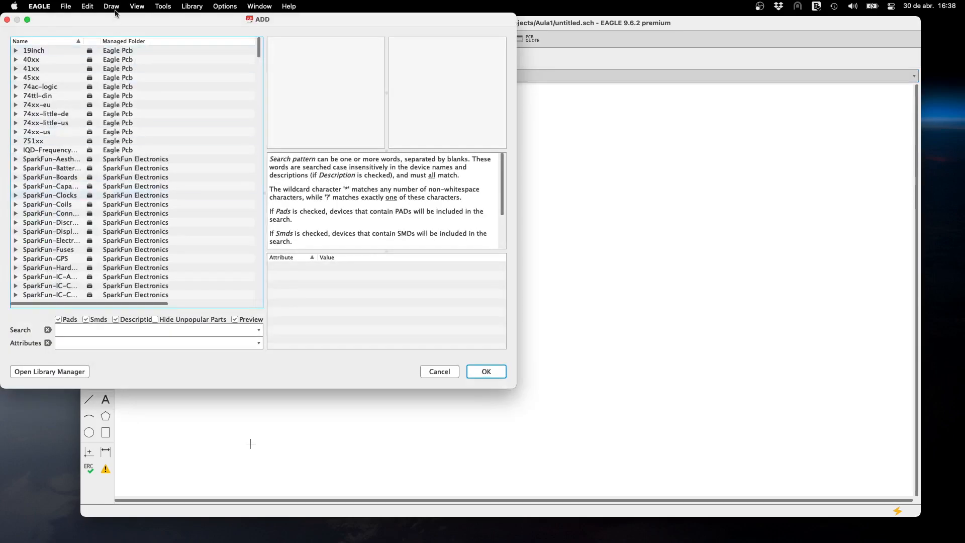
{"action": "left_click_drag", "start_coordinate": [115, 20], "coordinate": [352, 59]}
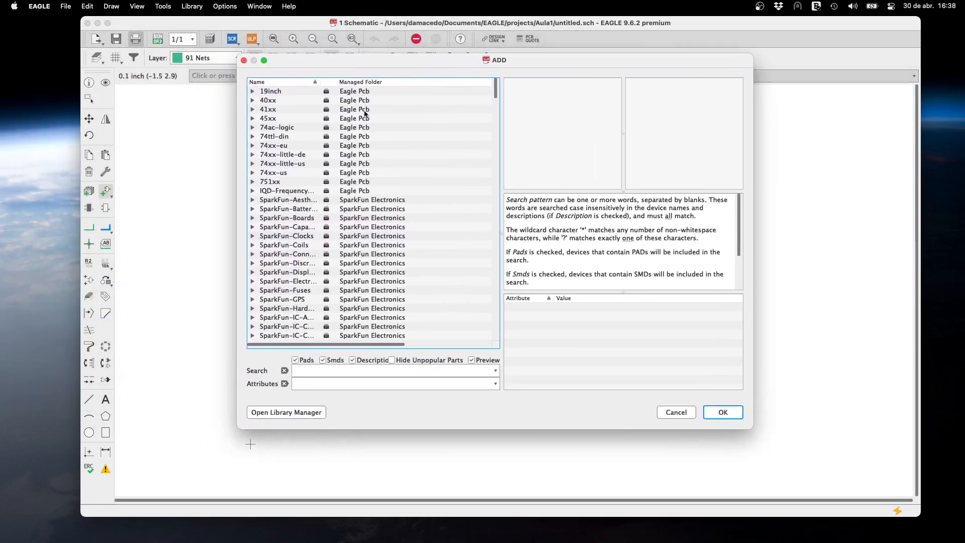
{"action": "scroll", "coordinate": [375, 111], "scroll_direction": "down", "scroll_amount": 3}
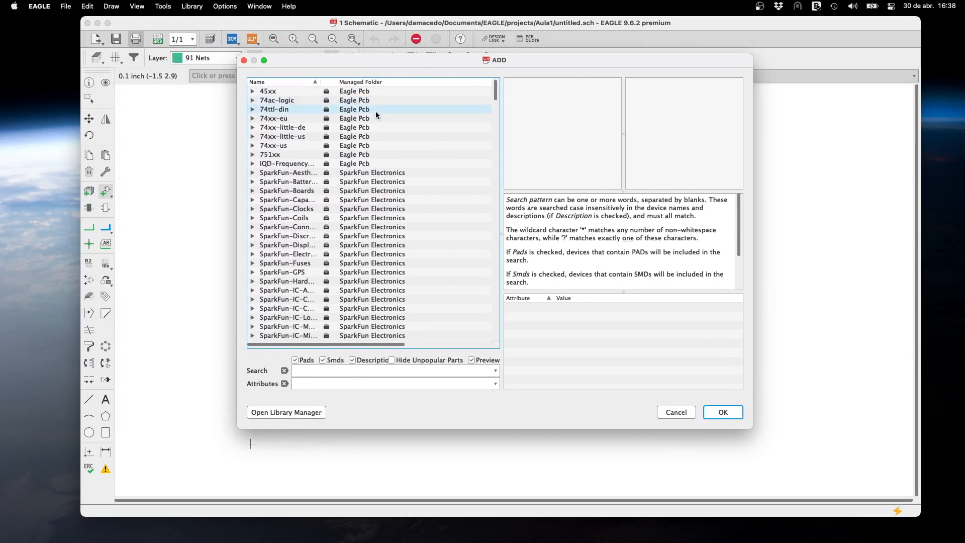
{"action": "scroll", "coordinate": [376, 114], "scroll_direction": "down", "scroll_amount": 20}
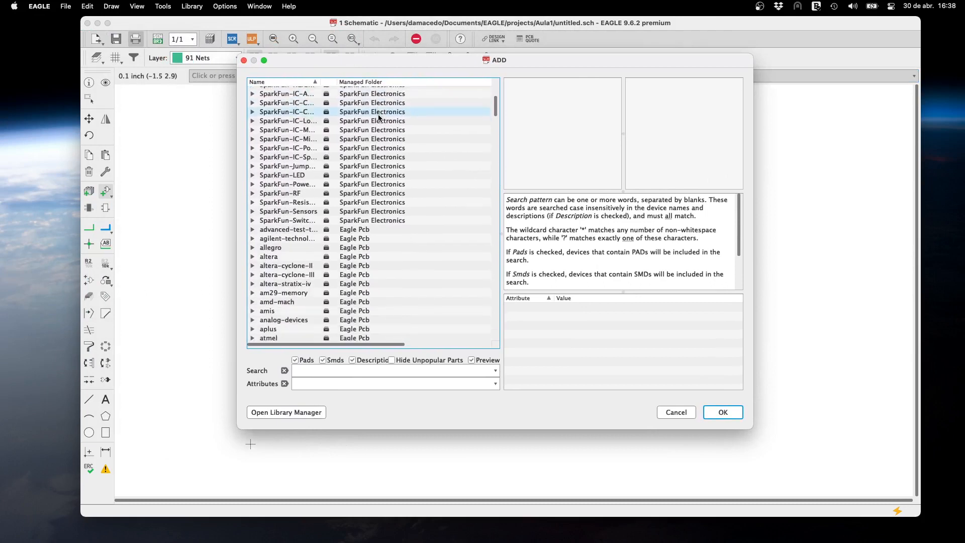
{"action": "scroll", "coordinate": [379, 117], "scroll_direction": "up", "scroll_amount": 20}
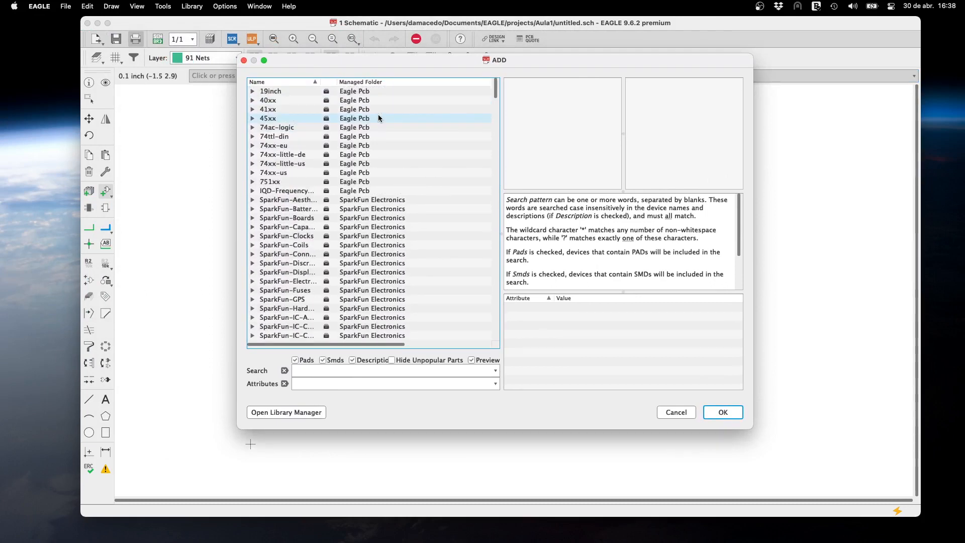
{"action": "scroll", "coordinate": [377, 117], "scroll_direction": "down", "scroll_amount": 1}
Examine the symbol and footprint previews of several BATTERY variants in the SparkFun-Batteries library, then collapse the library.
{"action": "left_click", "coordinate": [289, 205]}
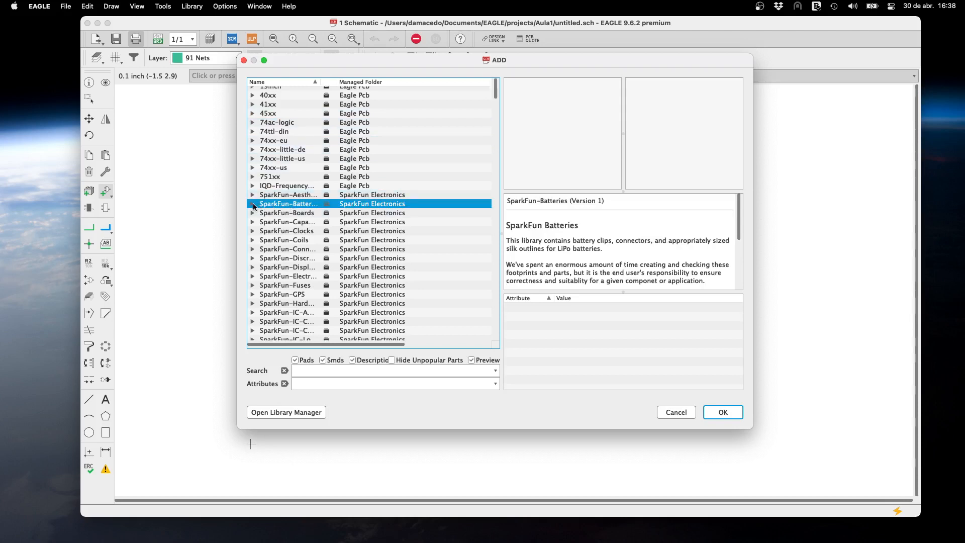
{"action": "left_click", "coordinate": [252, 205]}
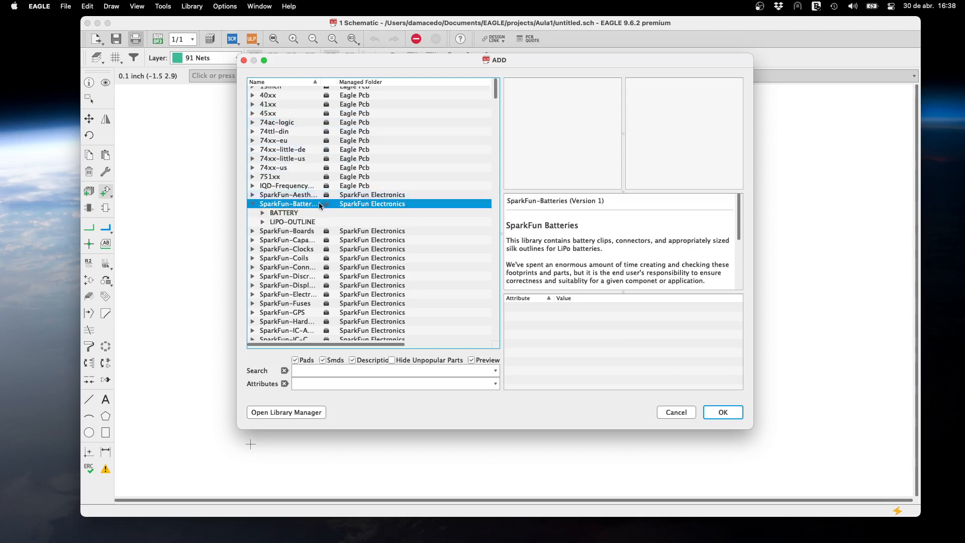
{"action": "left_click", "coordinate": [264, 212]}
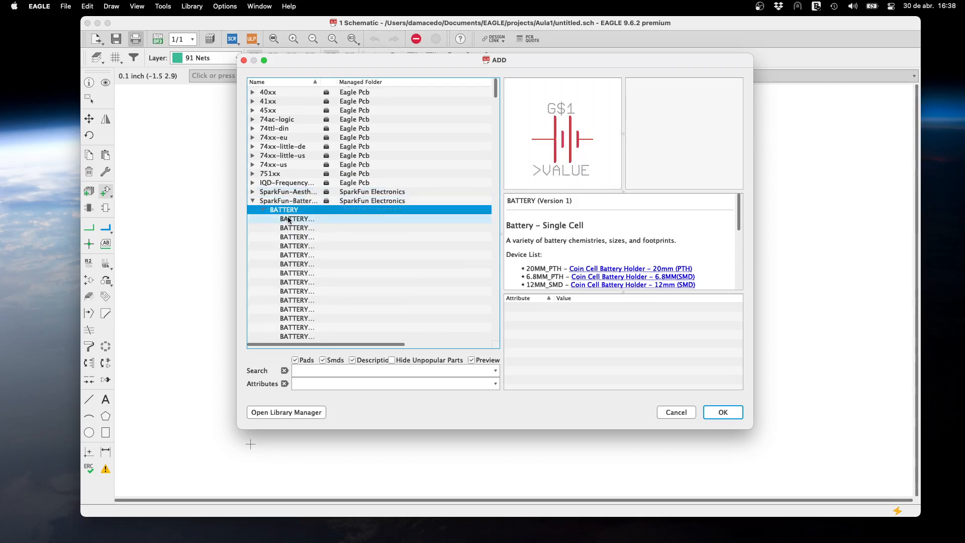
{"action": "left_click", "coordinate": [289, 220]}
{"action": "left_click", "coordinate": [294, 237]}
{"action": "left_click", "coordinate": [297, 246]}
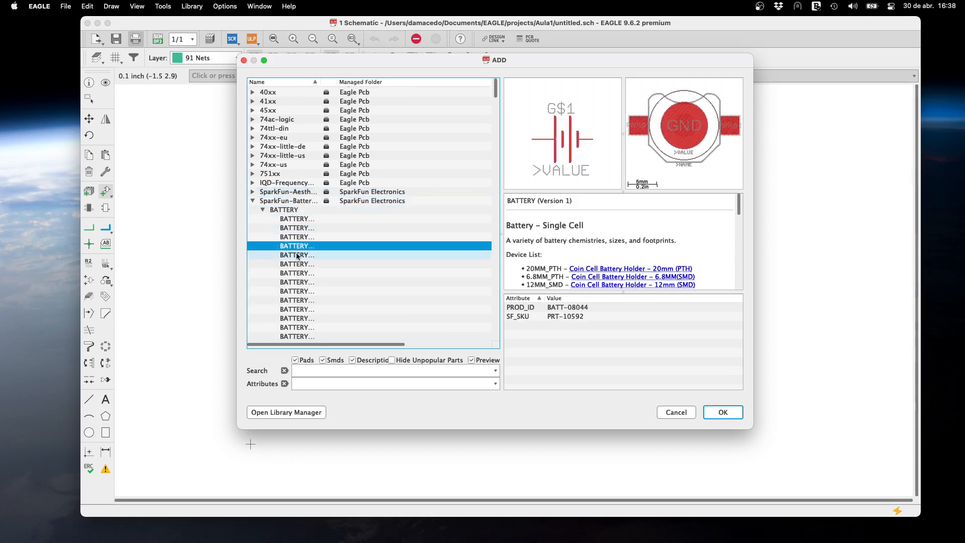
{"action": "left_click", "coordinate": [298, 264]}
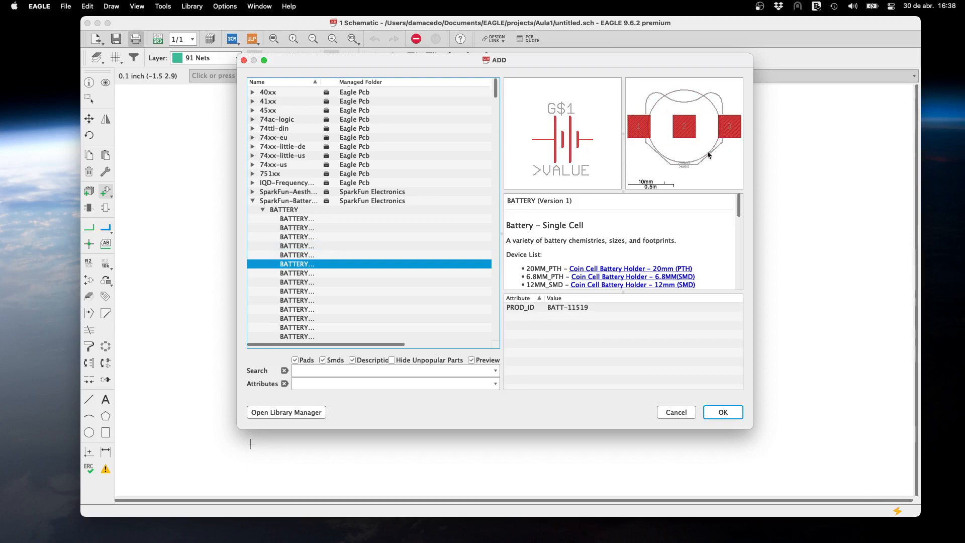
{"action": "left_click", "coordinate": [337, 274]}
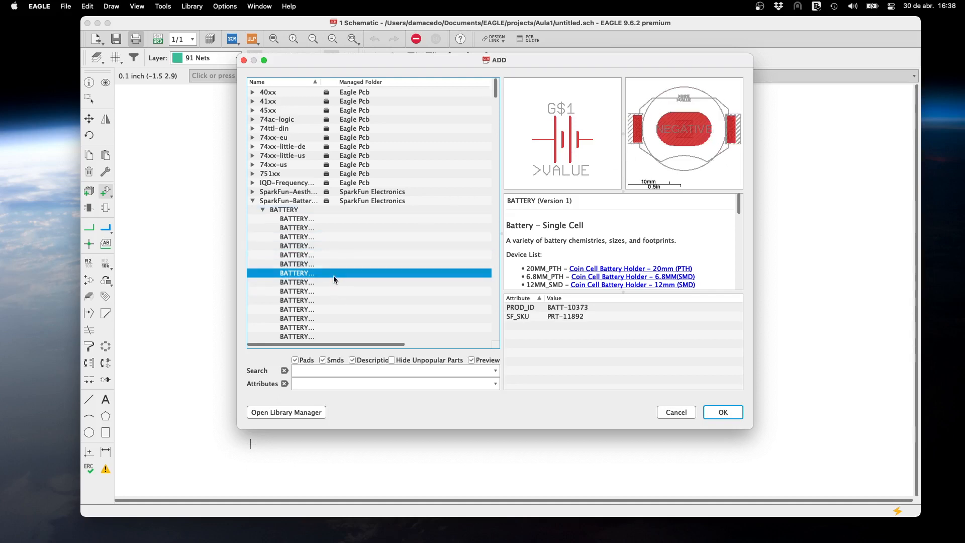
{"action": "left_click", "coordinate": [327, 292]}
{"action": "left_click", "coordinate": [322, 310]}
{"action": "left_click", "coordinate": [322, 318]}
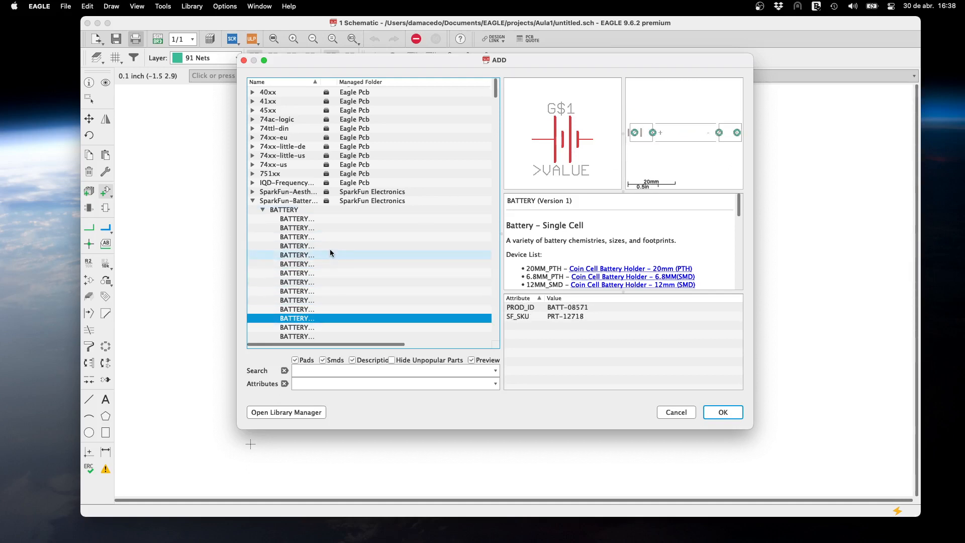
{"action": "scroll", "coordinate": [330, 250], "scroll_direction": "down", "scroll_amount": 1}
{"action": "scroll", "coordinate": [329, 253], "scroll_direction": "down", "scroll_amount": 1}
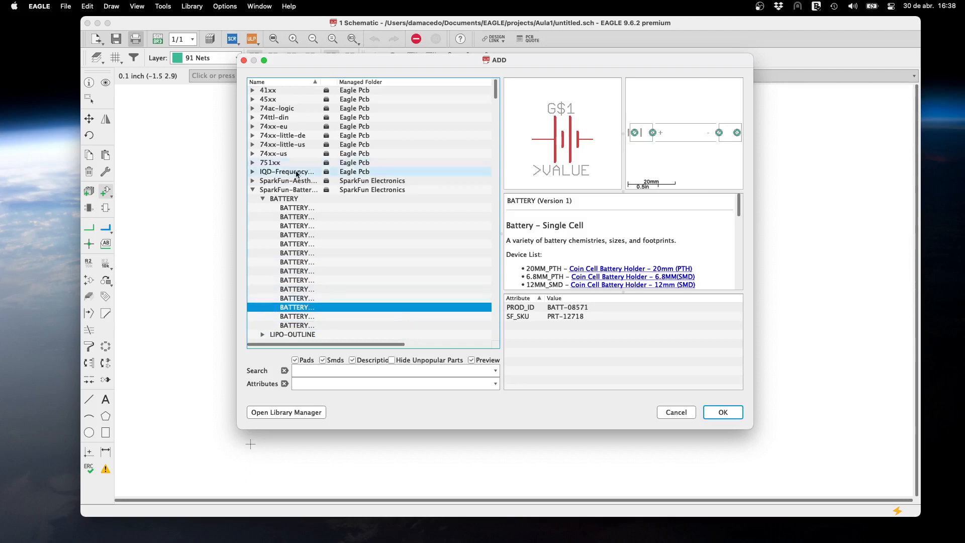
{"action": "left_click", "coordinate": [262, 199]}
{"action": "left_click", "coordinate": [253, 189]}
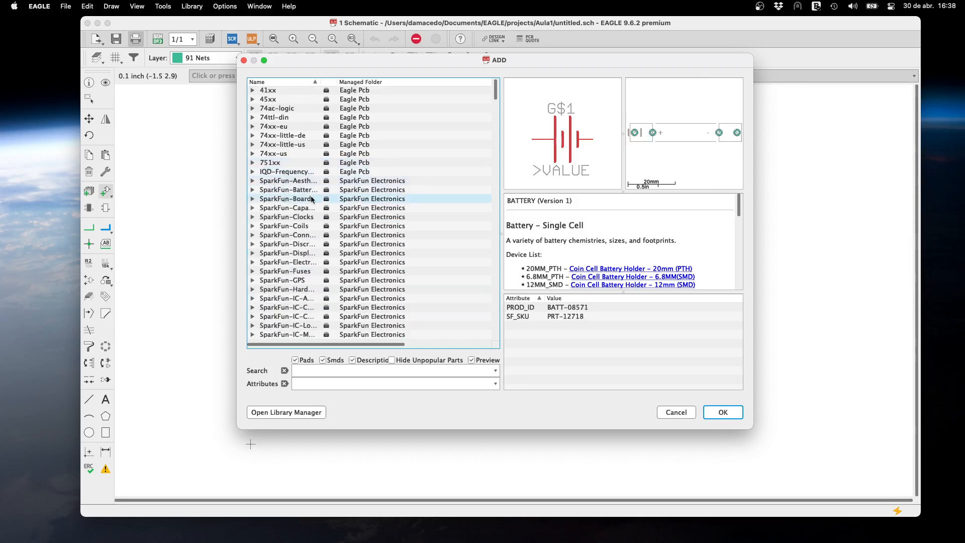
Search the part libraries for "resistor" and preview the 0.3OHM part in the SparkFun resistor library.
{"action": "scroll", "coordinate": [341, 202], "scroll_direction": "down", "scroll_amount": 5}
{"action": "scroll", "coordinate": [342, 202], "scroll_direction": "down", "scroll_amount": 5}
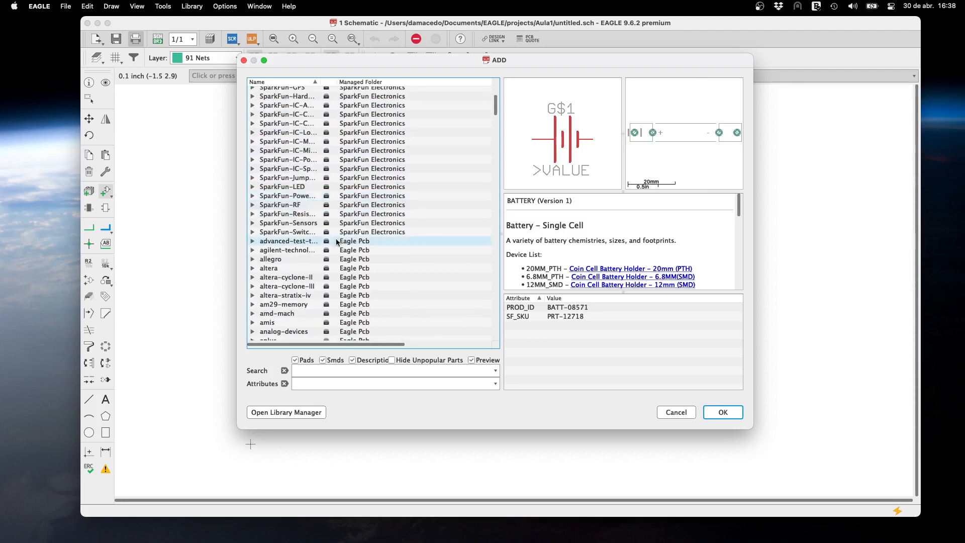
{"action": "left_click", "coordinate": [316, 369]}
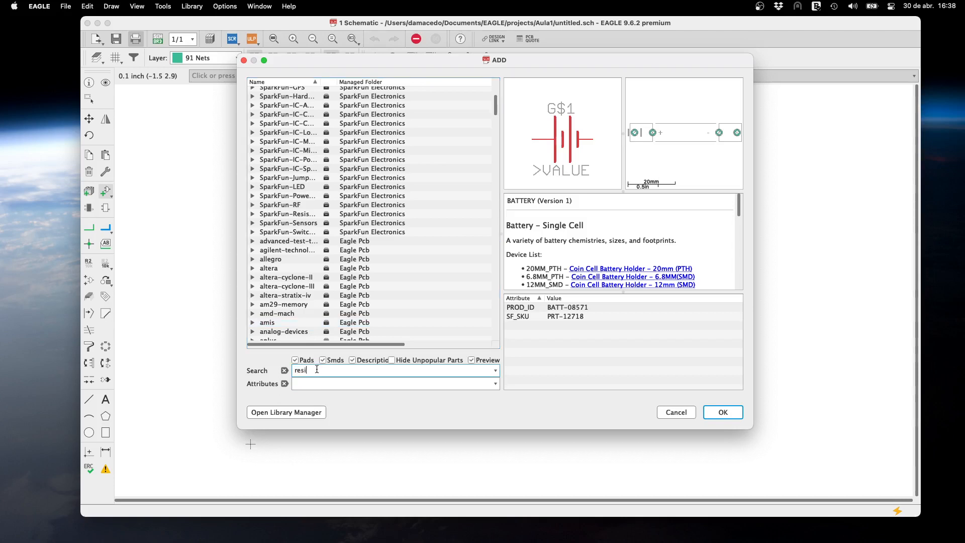
{"action": "type", "text": "resistor"}
{"action": "key", "text": "Return"}
{"action": "left_click", "coordinate": [311, 191]}
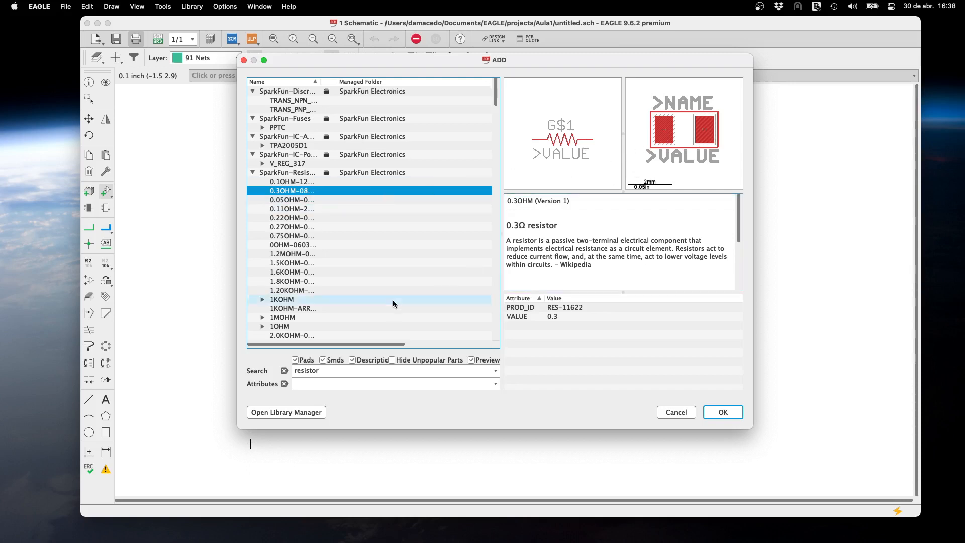
Examine the resistor search results across the SparkFun and Eagle Pcb libraries, previewing the 0.11OHM part.
{"action": "scroll", "coordinate": [314, 254], "scroll_direction": "down", "scroll_amount": 15}
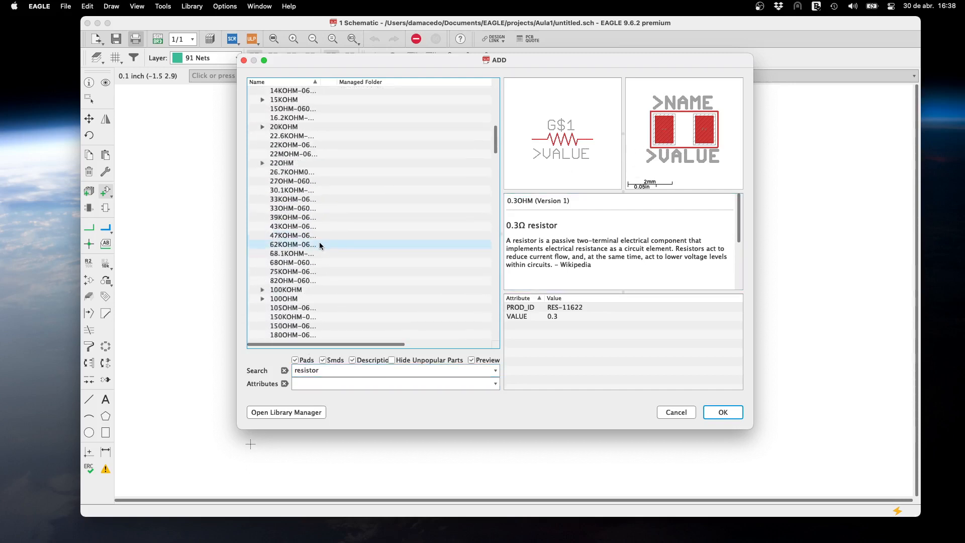
{"action": "scroll", "coordinate": [320, 247], "scroll_direction": "down", "scroll_amount": 20}
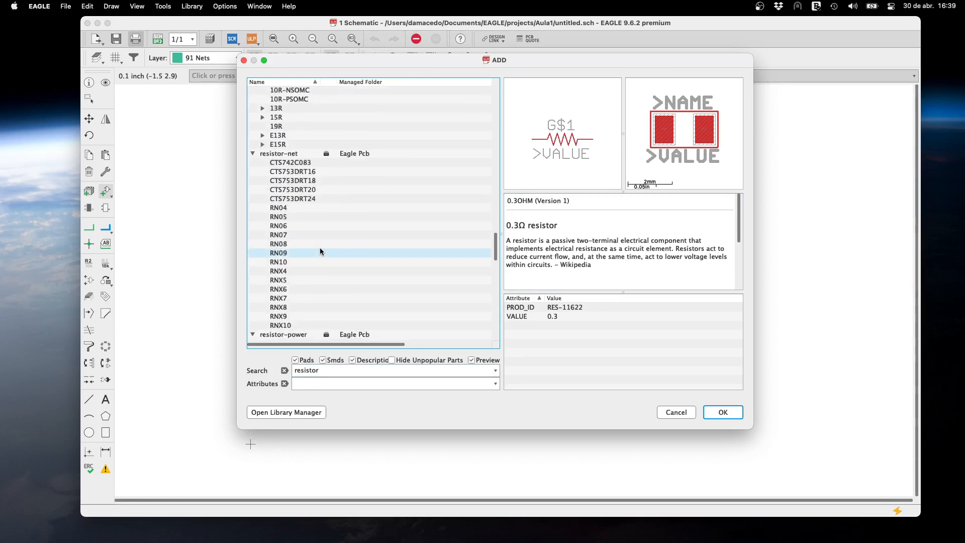
{"action": "scroll", "coordinate": [319, 248], "scroll_direction": "up", "scroll_amount": 15}
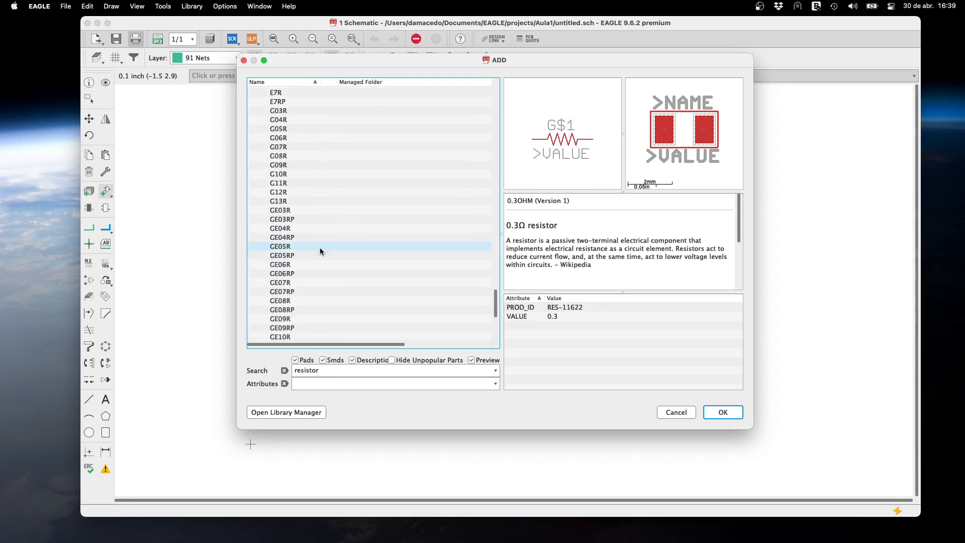
{"action": "scroll", "coordinate": [320, 247], "scroll_direction": "up", "scroll_amount": 20}
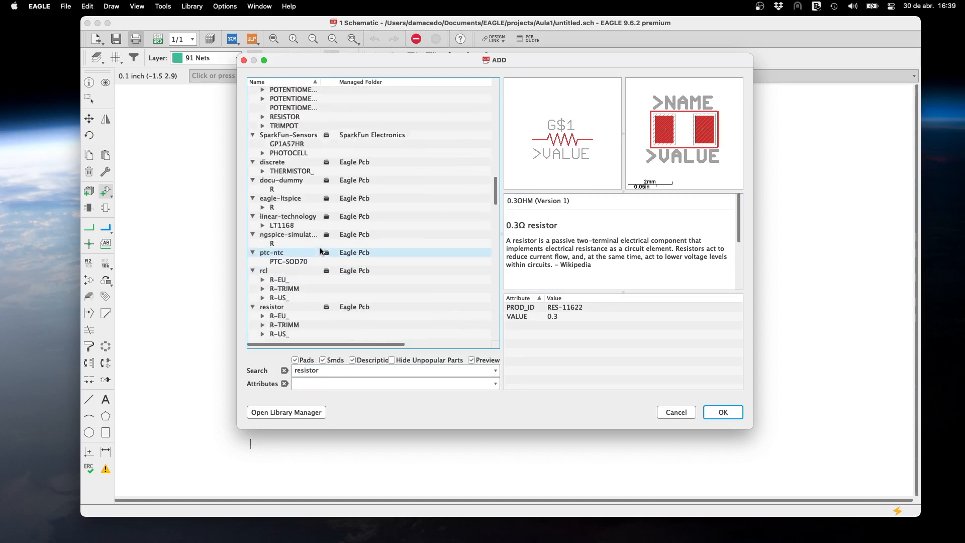
{"action": "scroll", "coordinate": [320, 250], "scroll_direction": "up", "scroll_amount": 3}
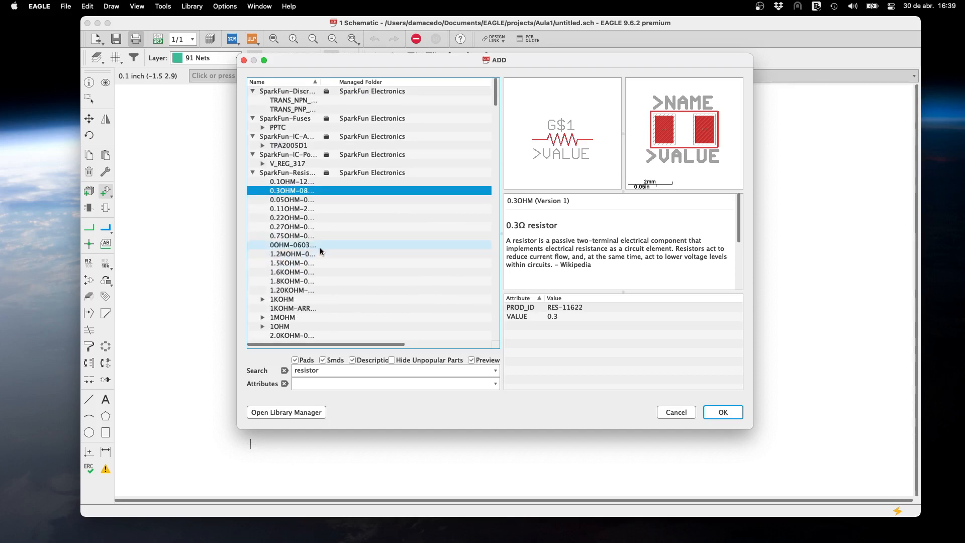
{"action": "left_click", "coordinate": [327, 210]}
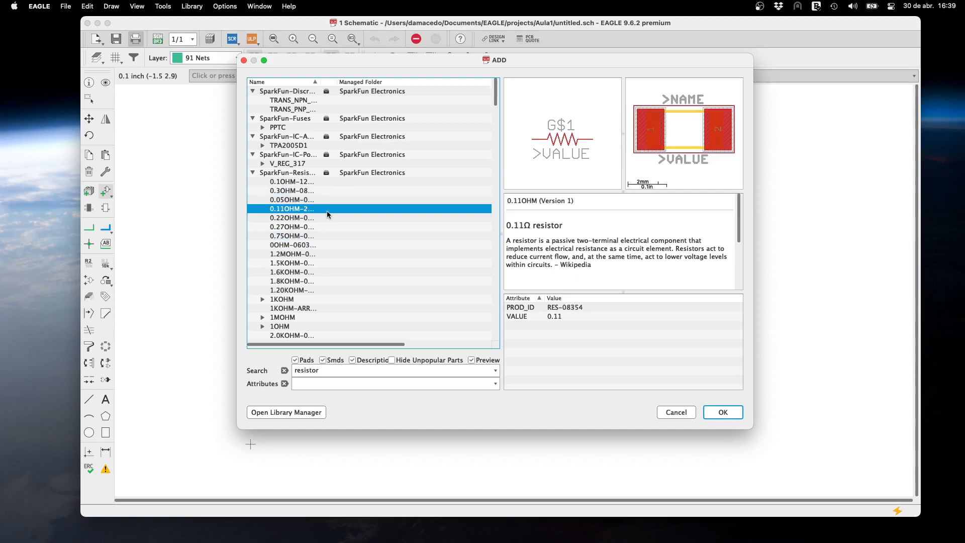
{"action": "scroll", "coordinate": [326, 211], "scroll_direction": "down", "scroll_amount": 15}
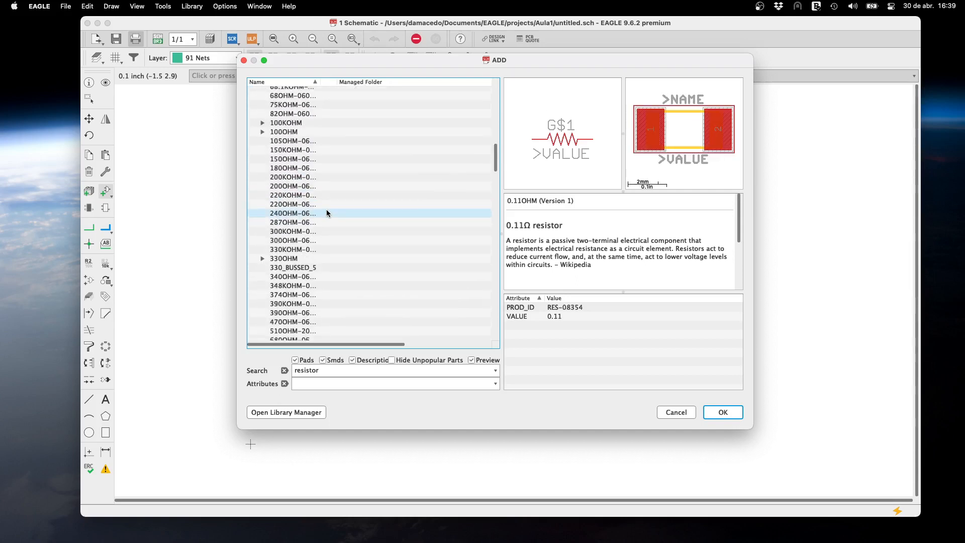
{"action": "scroll", "coordinate": [326, 212], "scroll_direction": "down", "scroll_amount": 5}
{"action": "scroll", "coordinate": [327, 213], "scroll_direction": "up", "scroll_amount": 8}
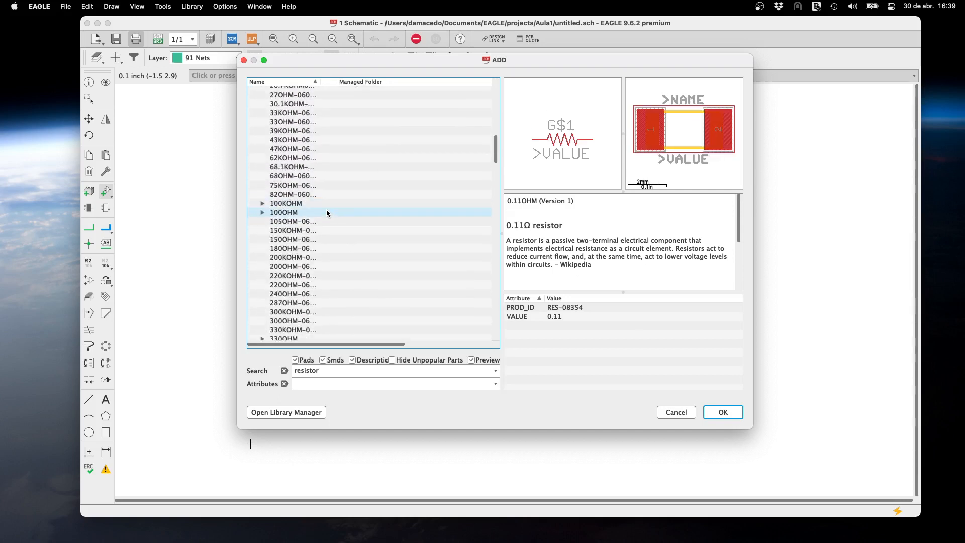
{"action": "scroll", "coordinate": [327, 210], "scroll_direction": "up", "scroll_amount": 12}
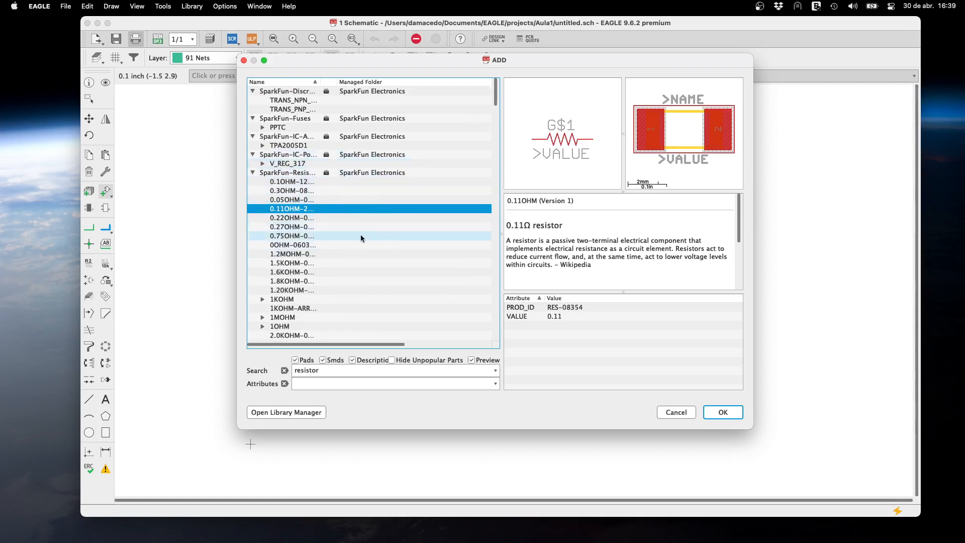
{"action": "scroll", "coordinate": [311, 237], "scroll_direction": "down", "scroll_amount": 2}
{"action": "scroll", "coordinate": [310, 236], "scroll_direction": "up", "scroll_amount": 2}
{"action": "scroll", "coordinate": [310, 237], "scroll_direction": "down", "scroll_amount": 12}
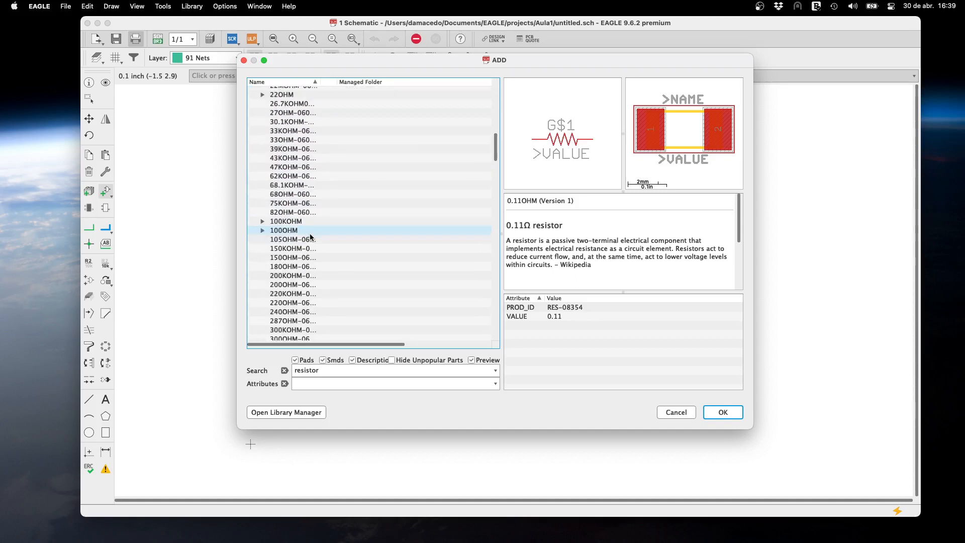
{"action": "scroll", "coordinate": [310, 236], "scroll_direction": "down", "scroll_amount": 10}
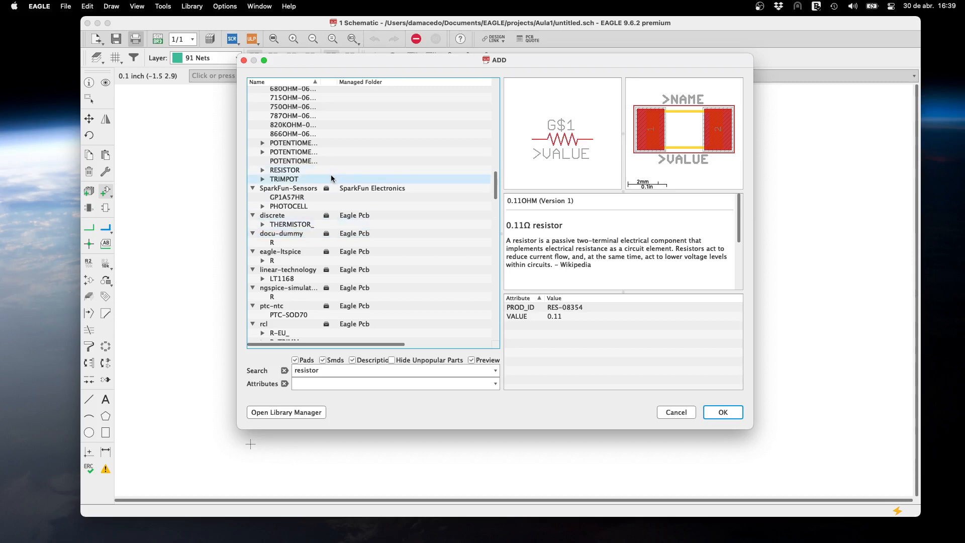
{"action": "scroll", "coordinate": [331, 179], "scroll_direction": "up", "scroll_amount": 5}
{"action": "scroll", "coordinate": [331, 179], "scroll_direction": "up", "scroll_amount": 10}
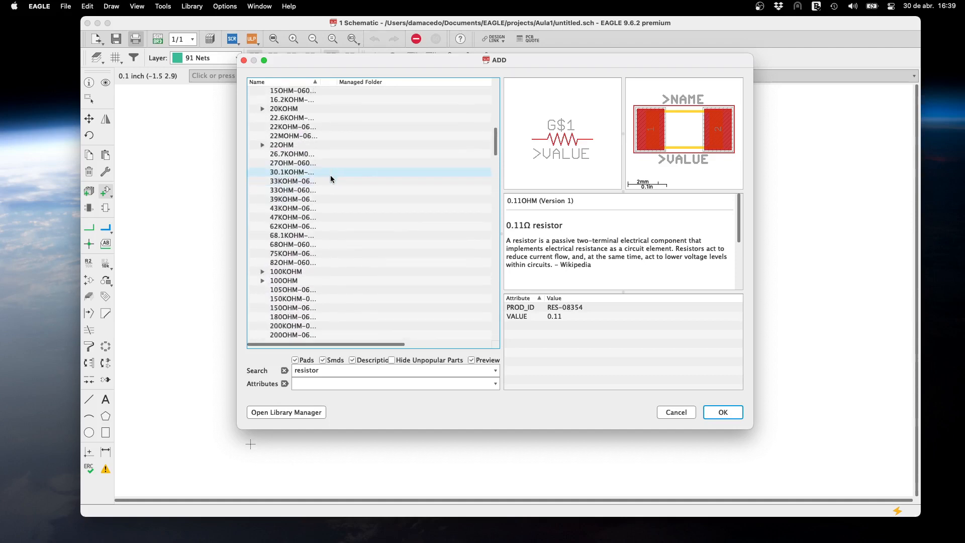
{"action": "scroll", "coordinate": [331, 179], "scroll_direction": "up", "scroll_amount": 5}
{"action": "scroll", "coordinate": [331, 179], "scroll_direction": "up", "scroll_amount": 15}
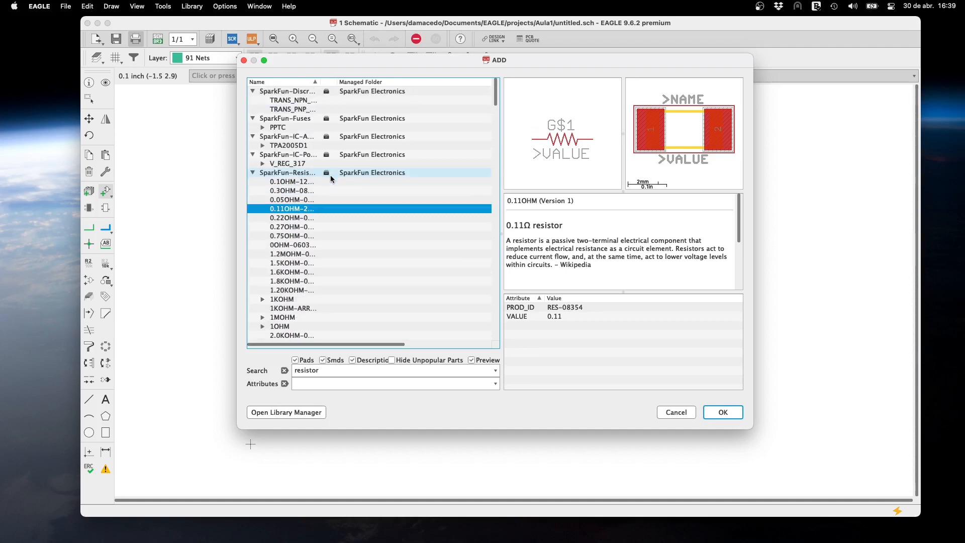
Preview the symbols and footprints of further SparkFun resistors, including the 1.8KOHM and 1.20KOHM parts.
{"action": "left_click", "coordinate": [345, 234]}
{"action": "left_click", "coordinate": [338, 252]}
{"action": "left_click", "coordinate": [319, 279]}
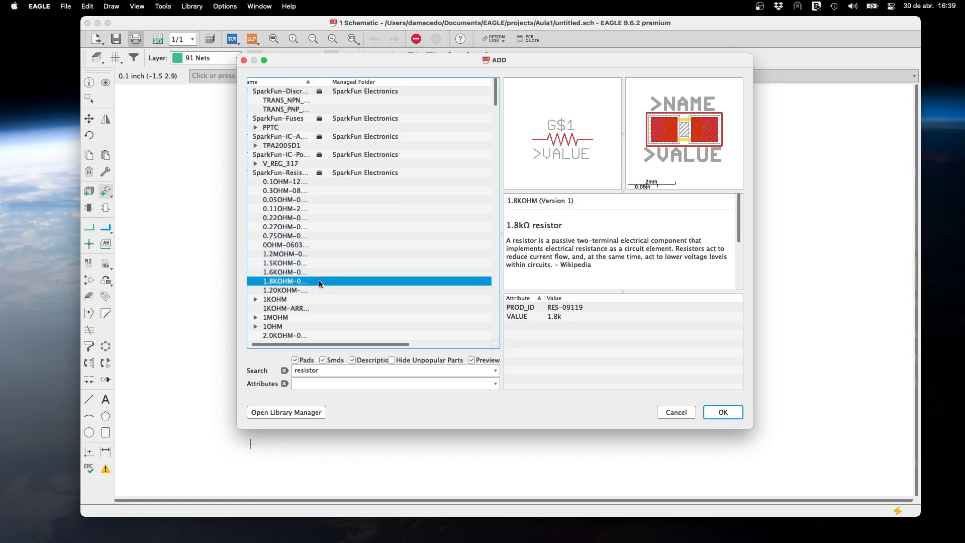
{"action": "left_click", "coordinate": [316, 287]}
{"action": "scroll", "coordinate": [315, 282], "scroll_direction": "down", "scroll_amount": 3}
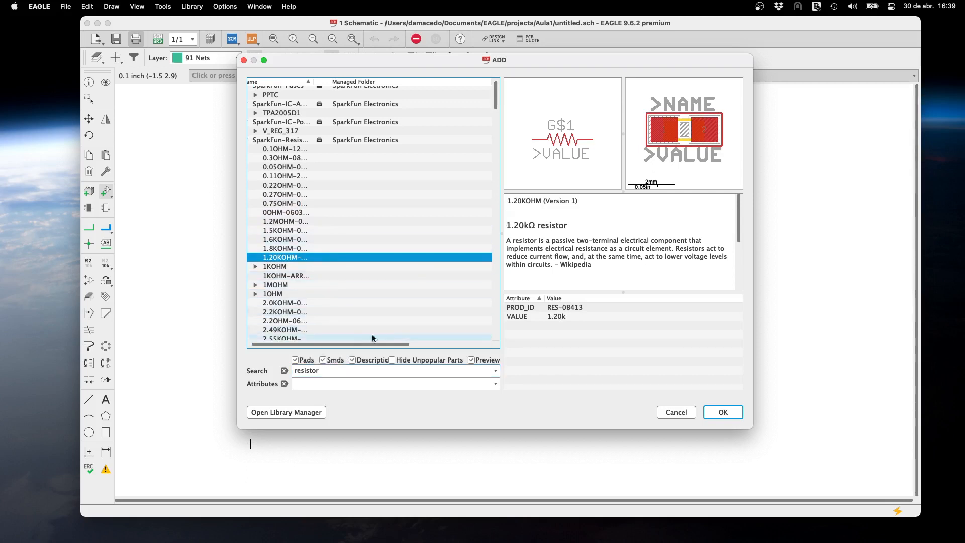
Exclude SMD parts from the resistor search and preview the 10K_BUSSED_5, 10OHM and 1OHM results.
{"action": "left_click", "coordinate": [322, 360]}
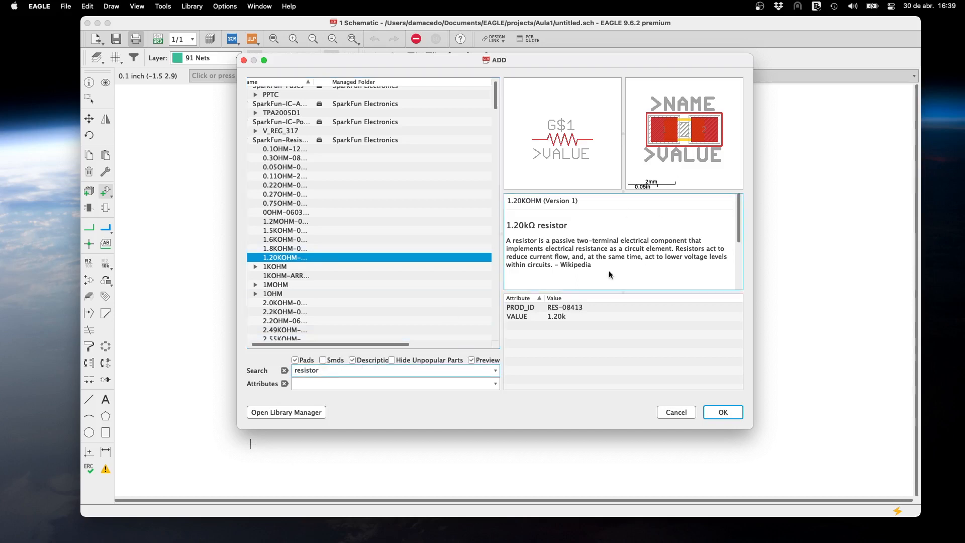
{"action": "left_click", "coordinate": [377, 372]}
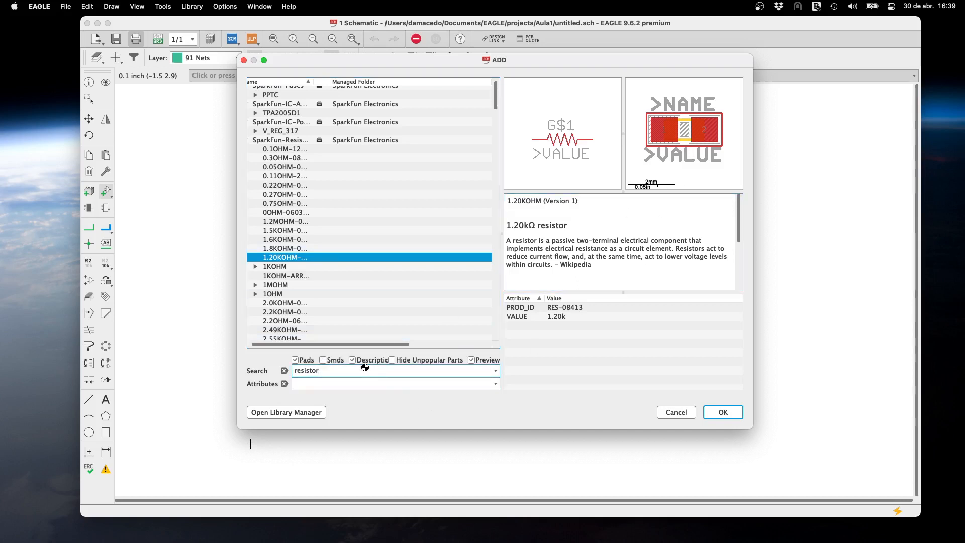
{"action": "left_click", "coordinate": [305, 172]}
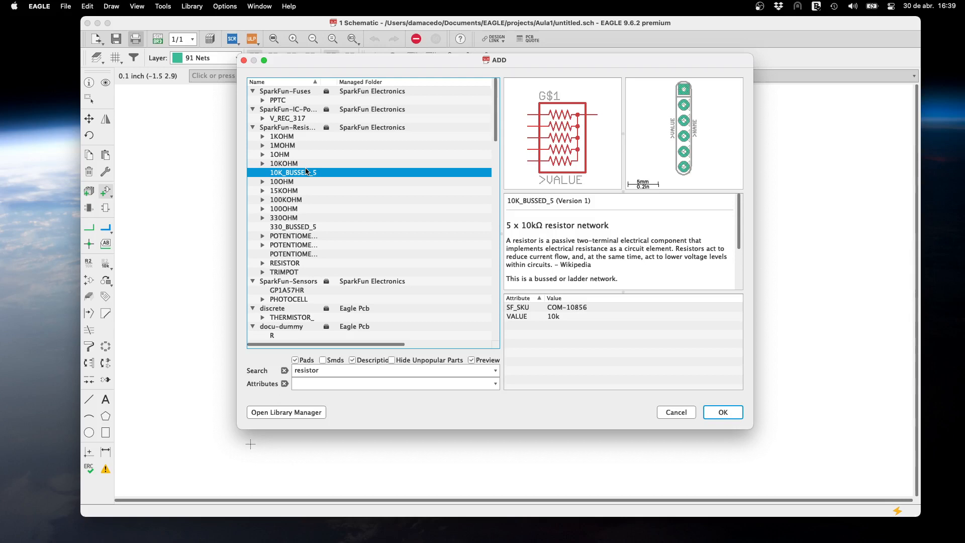
{"action": "left_click", "coordinate": [306, 181]}
{"action": "left_click", "coordinate": [297, 152]}
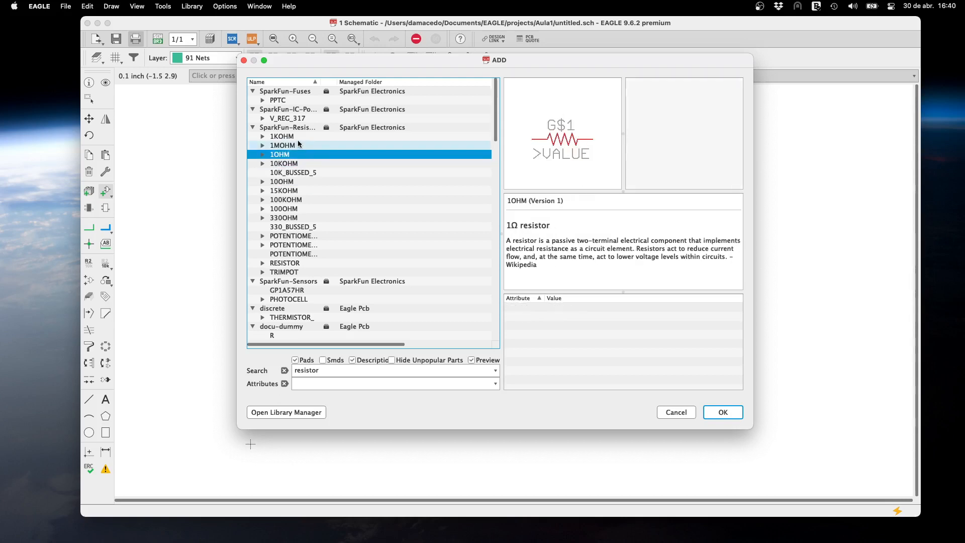
Expand the 1MOHM resistor and preview the footprint of its first through-hole variant.
{"action": "left_click", "coordinate": [298, 146]}
{"action": "left_click", "coordinate": [262, 146]}
{"action": "left_click", "coordinate": [288, 156]}
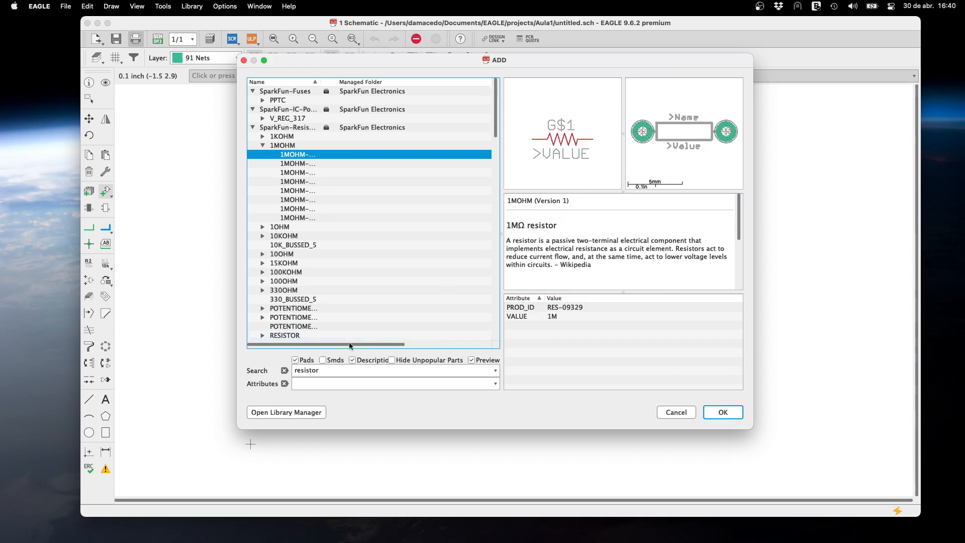
Restrict the resistor search to SMD parts without pads and preview the 0.05OHM and 0OHM-0603 results.
{"action": "left_click", "coordinate": [322, 360]}
{"action": "left_click", "coordinate": [295, 360]}
{"action": "left_click", "coordinate": [304, 383]}
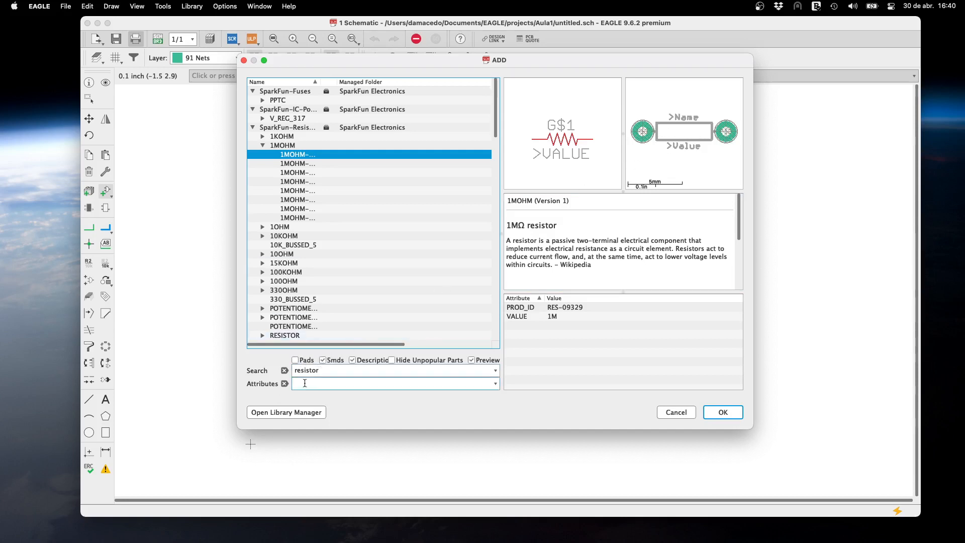
{"action": "left_click", "coordinate": [339, 369]}
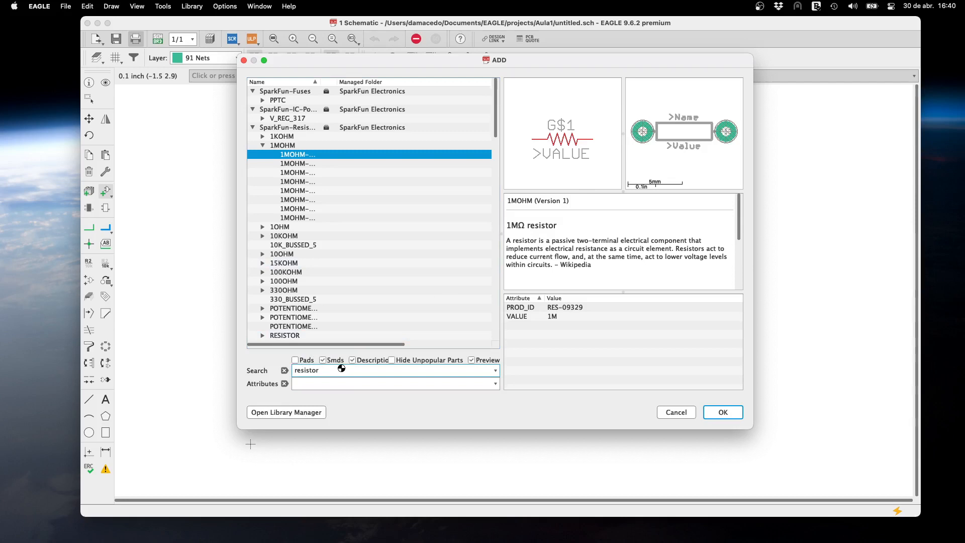
{"action": "left_click", "coordinate": [319, 201]}
{"action": "left_click", "coordinate": [308, 218]}
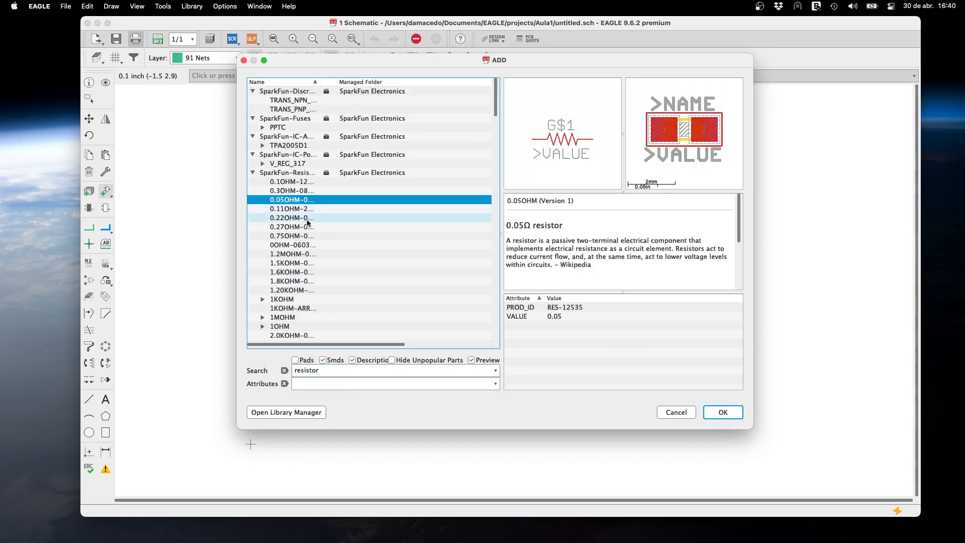
{"action": "left_click", "coordinate": [300, 246]}
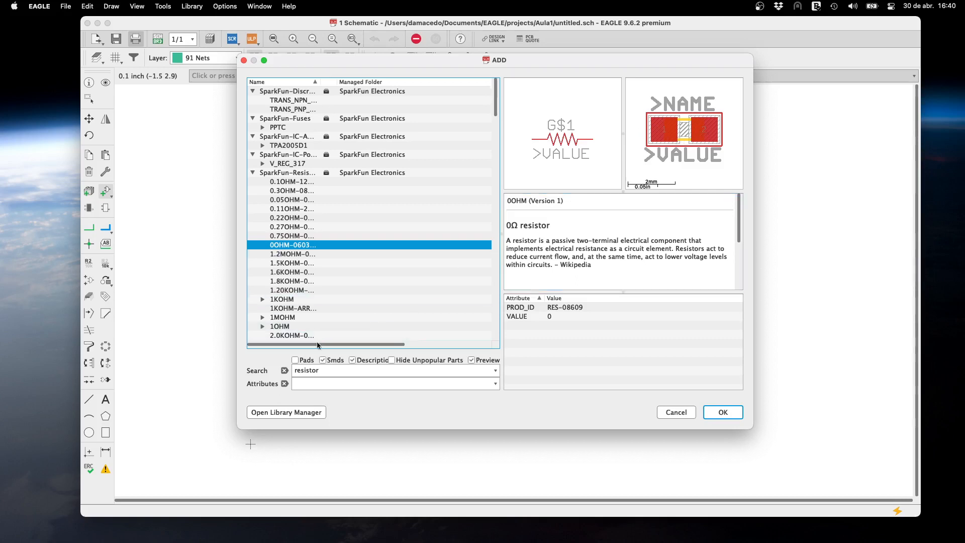
Switch the resistor search back to parts with pads, excluding SMDs, and select the 1OHM resistor.
{"action": "left_click", "coordinate": [297, 360]}
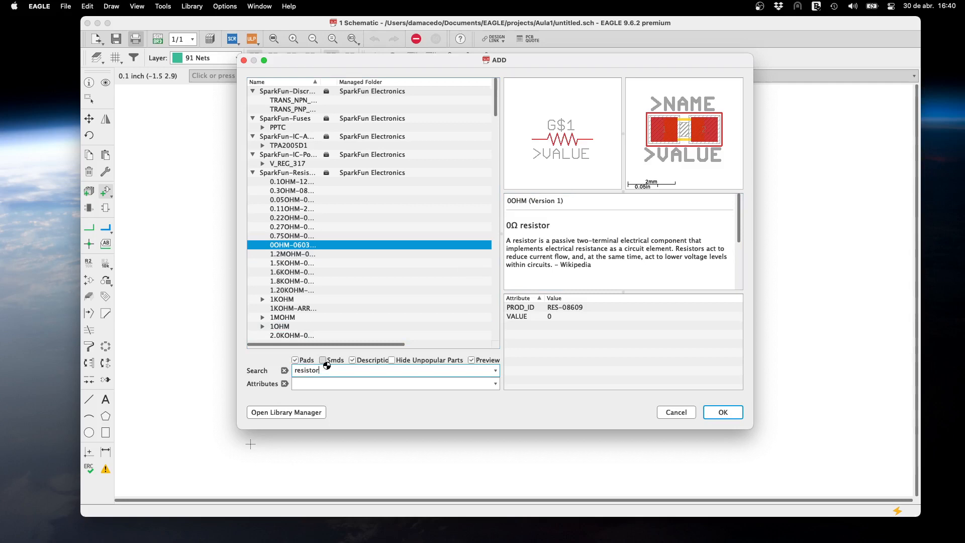
{"action": "key", "text": "Return"}
{"action": "left_click", "coordinate": [334, 152]}
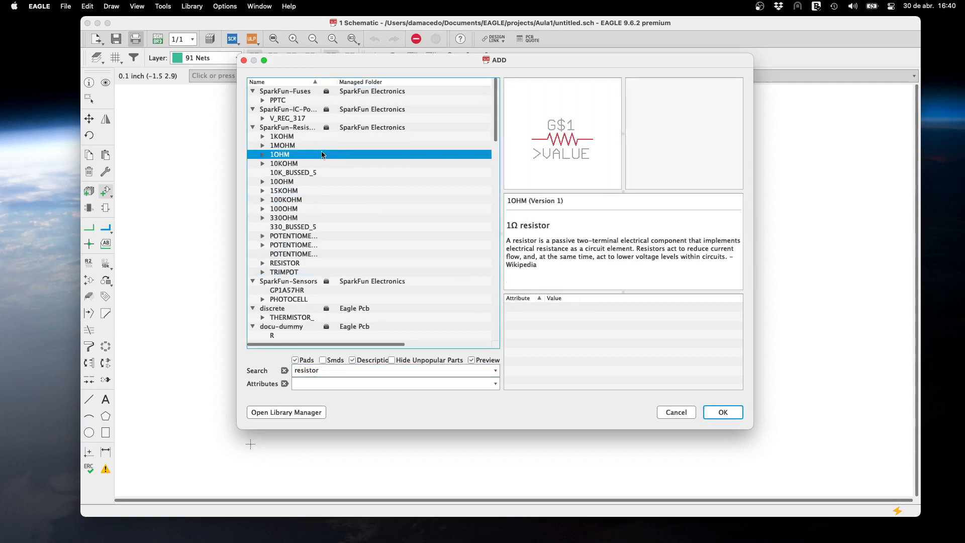
Add three 330OHM-HORIZ-1/10W-5% resistors to the schematic, stacked in a vertical column near the middle of the sheet.
{"action": "left_click", "coordinate": [271, 219]}
{"action": "left_click", "coordinate": [262, 219]}
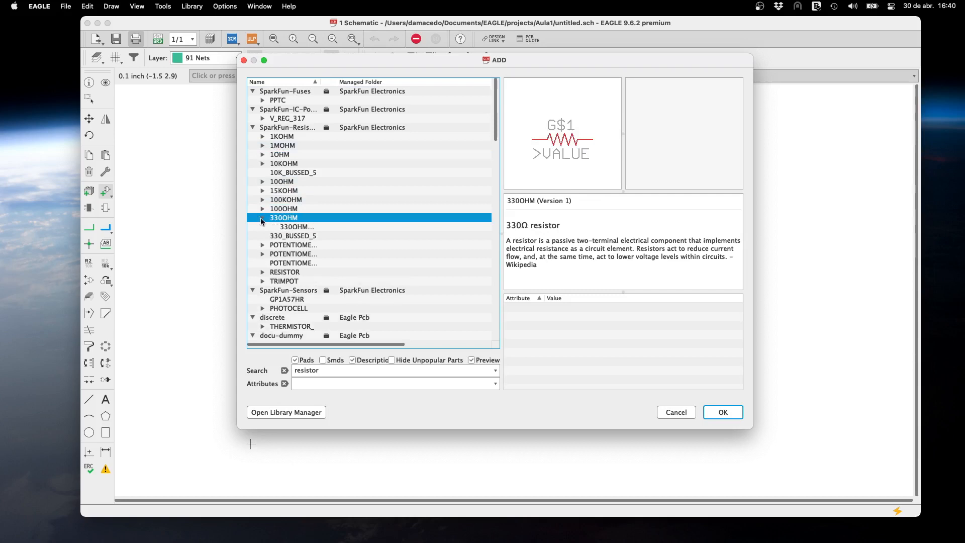
{"action": "left_click", "coordinate": [299, 227]}
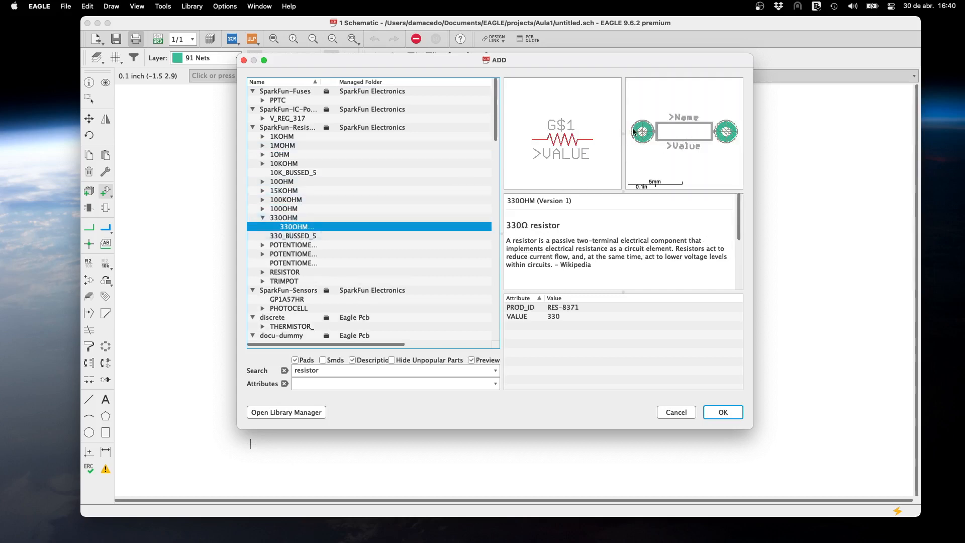
{"action": "left_click", "coordinate": [722, 412]}
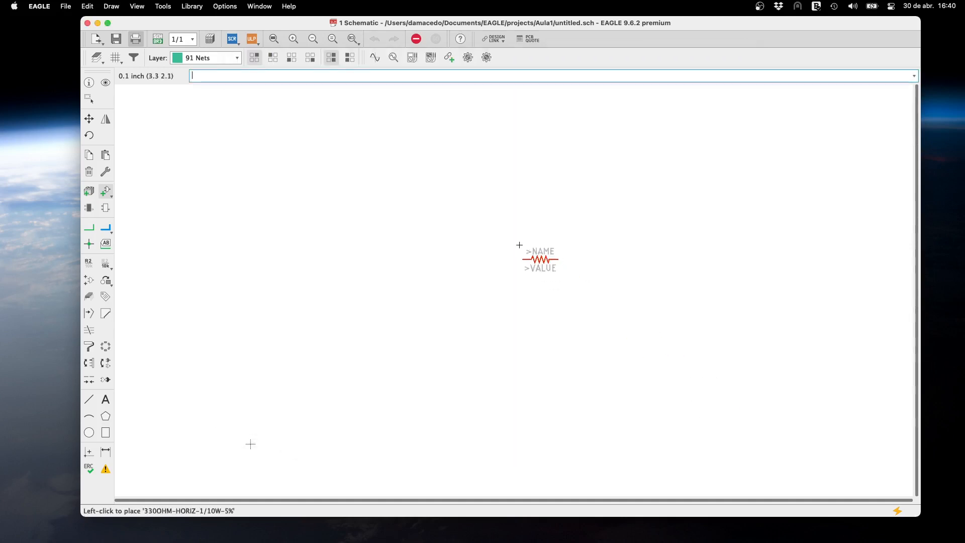
{"action": "left_click", "coordinate": [487, 206]}
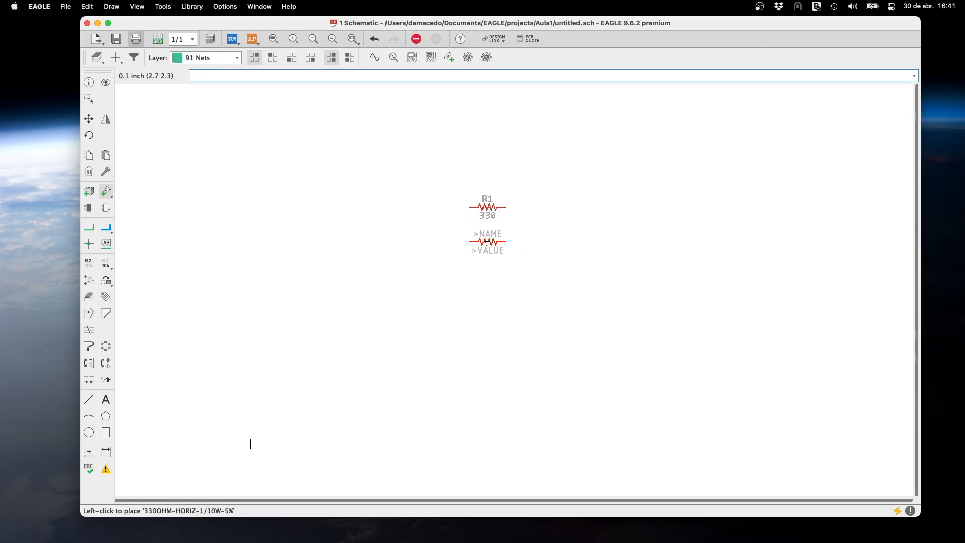
{"action": "left_click", "coordinate": [487, 242]}
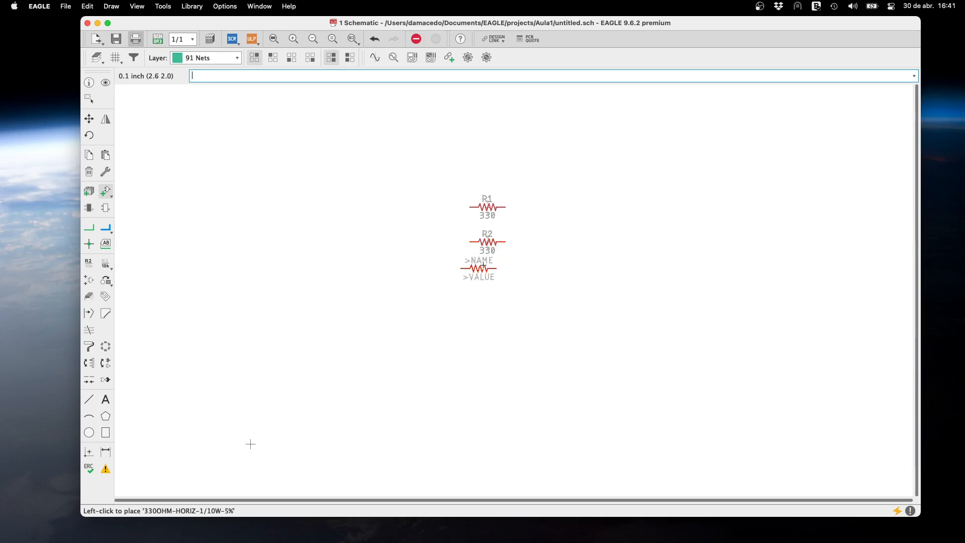
{"action": "left_click", "coordinate": [484, 276]}
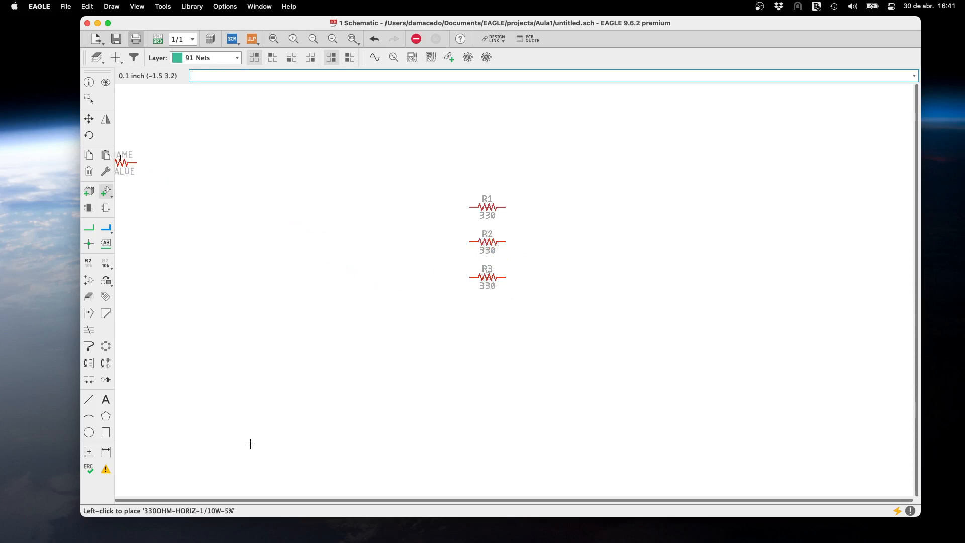
Search the component libraries for "led" and expand the generic LED device in the SparkFun-LED library.
{"action": "left_click", "coordinate": [105, 192]}
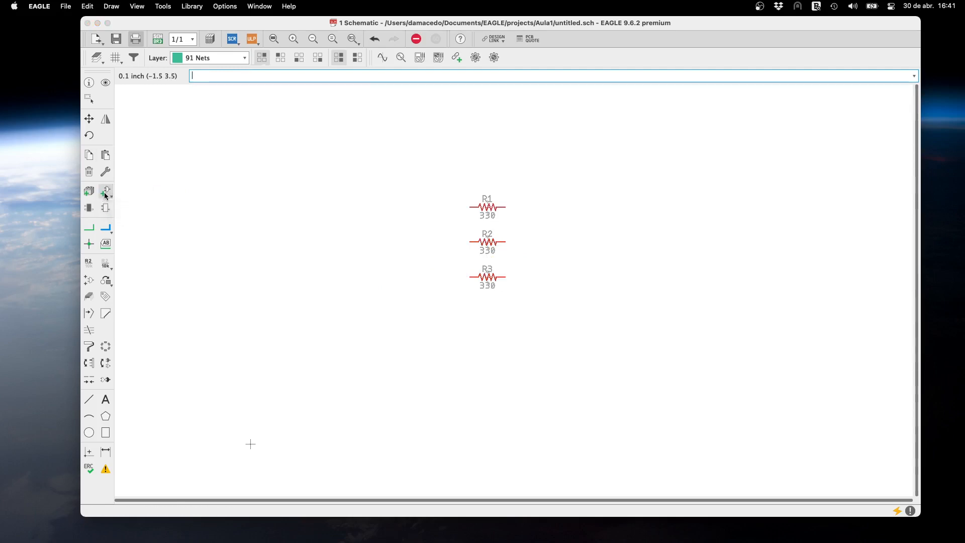
{"action": "left_click_drag", "start_coordinate": [165, 19], "coordinate": [310, 50]}
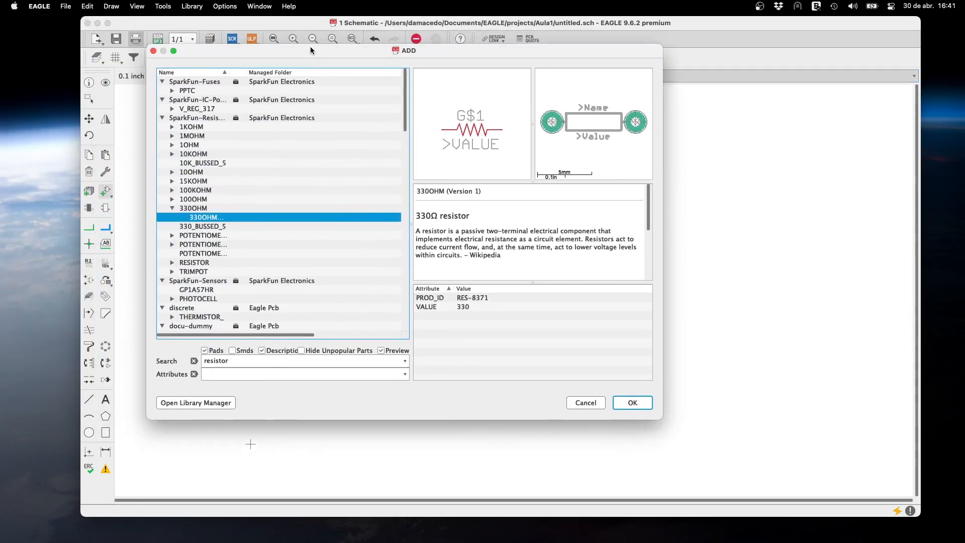
{"action": "double_click", "coordinate": [236, 360]}
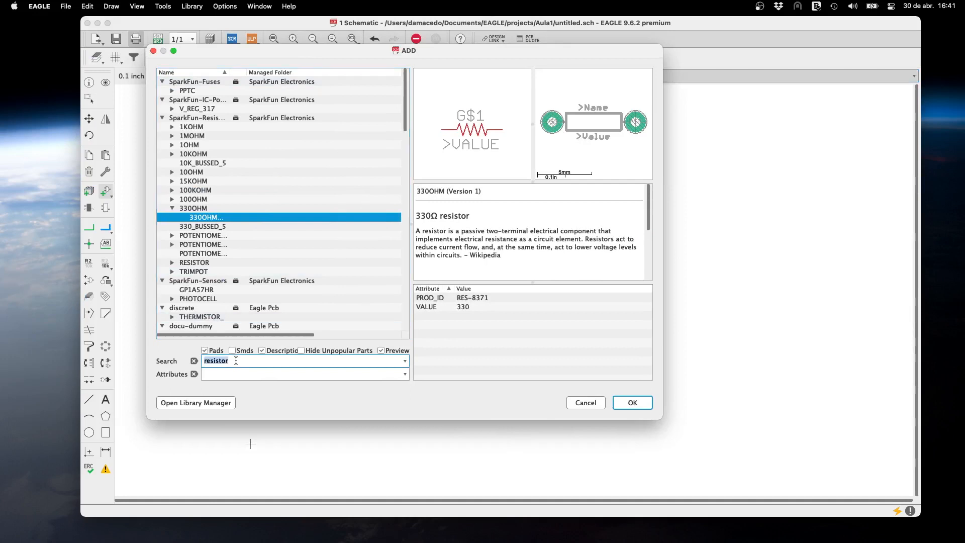
{"action": "key", "text": "BackSpace"}
{"action": "key", "text": "Return"}
{"action": "left_click", "coordinate": [247, 190]}
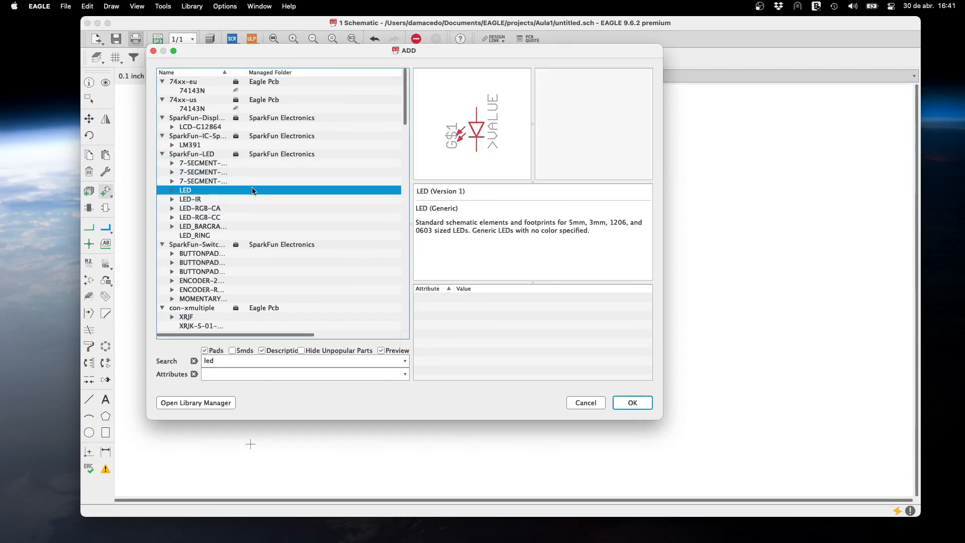
{"action": "left_click", "coordinate": [166, 191]}
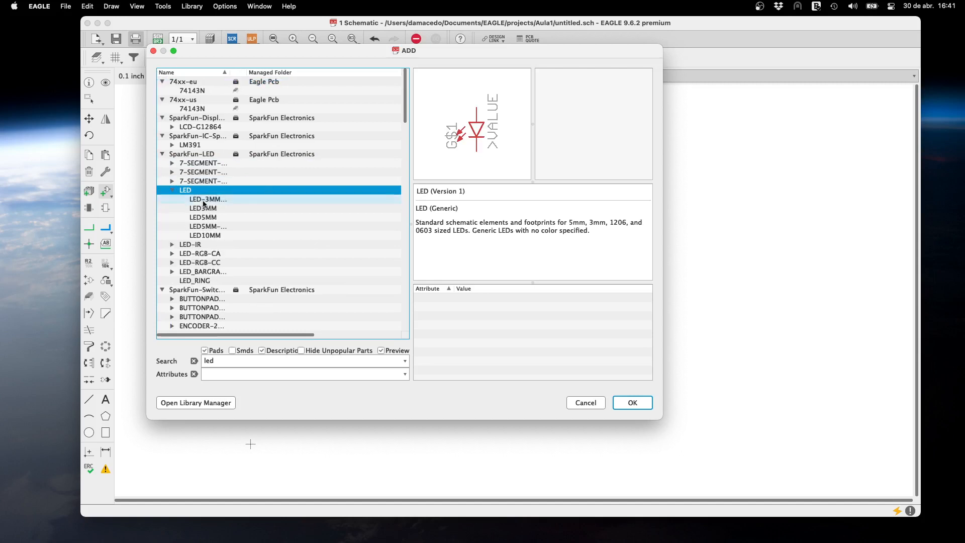
Preview the footprints of the generic LED's variants from LED3MM through LED10MM.
{"action": "left_click", "coordinate": [206, 210]}
{"action": "left_click", "coordinate": [206, 218]}
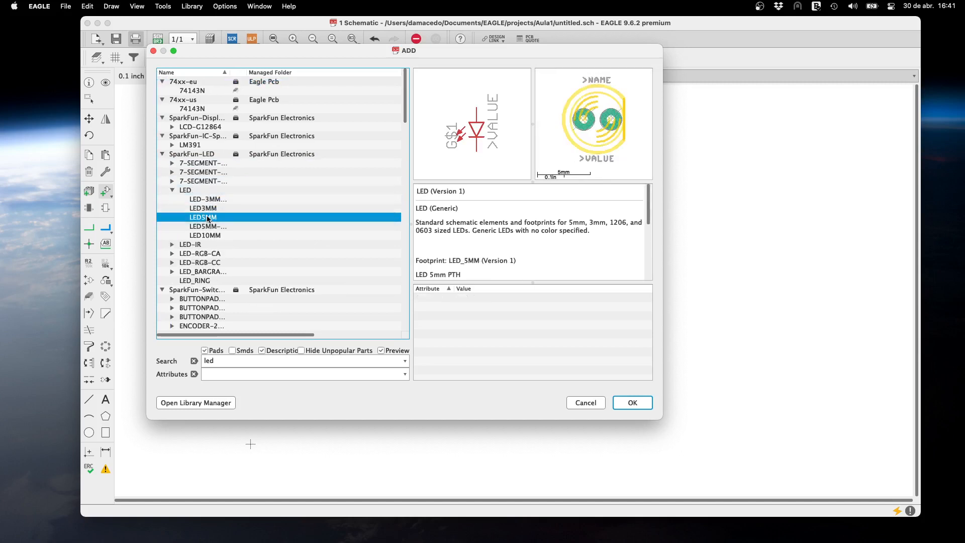
{"action": "left_click", "coordinate": [207, 226]}
{"action": "left_click", "coordinate": [209, 235]}
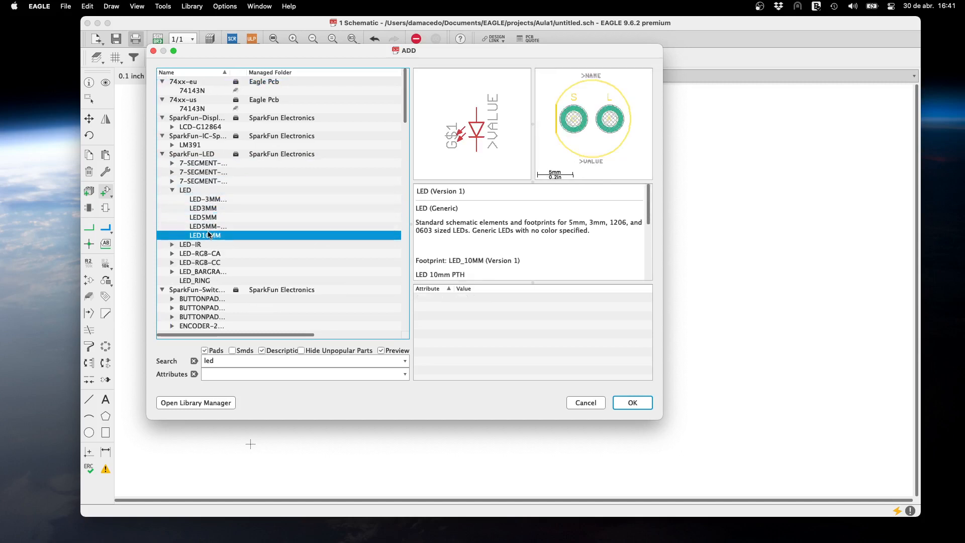
Add three LED-3MM-NO_SILK LEDs to the schematic, stacked in a vertical column to the right of the resistors.
{"action": "left_click", "coordinate": [216, 200]}
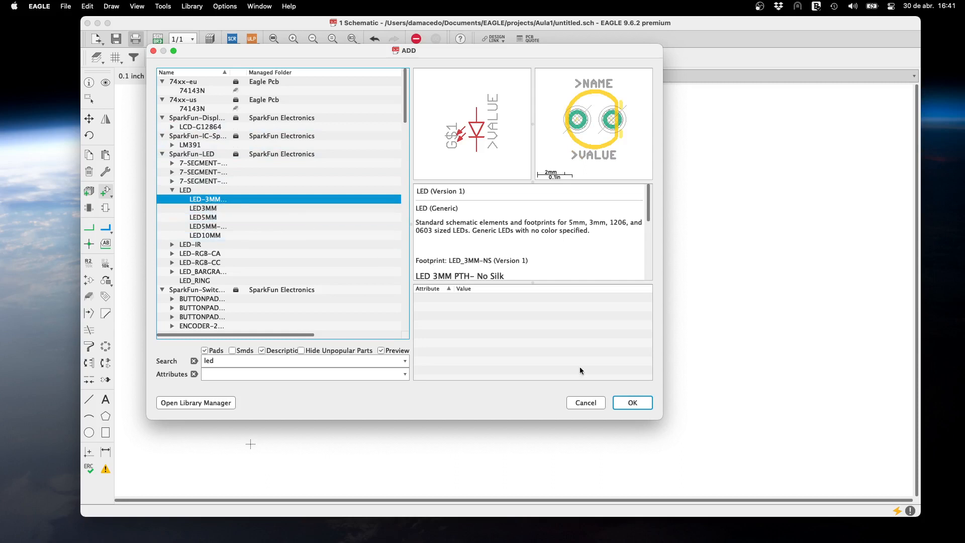
{"action": "left_click", "coordinate": [634, 403]}
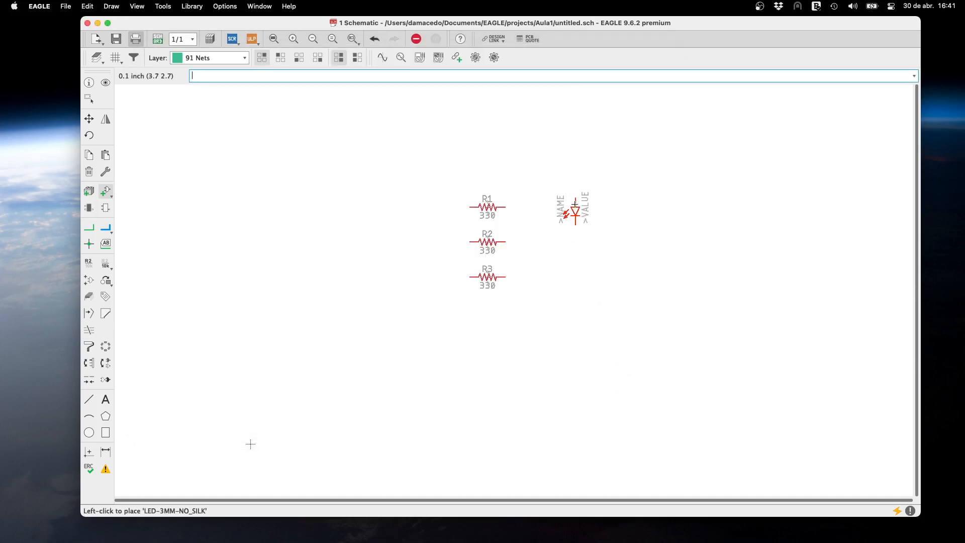
{"action": "left_click", "coordinate": [574, 200]}
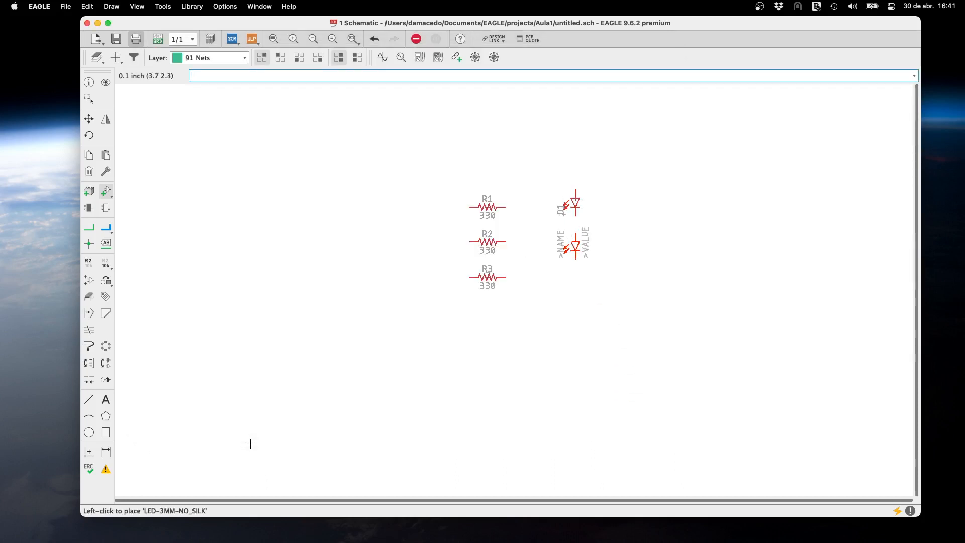
{"action": "left_click", "coordinate": [575, 244]}
{"action": "left_click", "coordinate": [575, 289]}
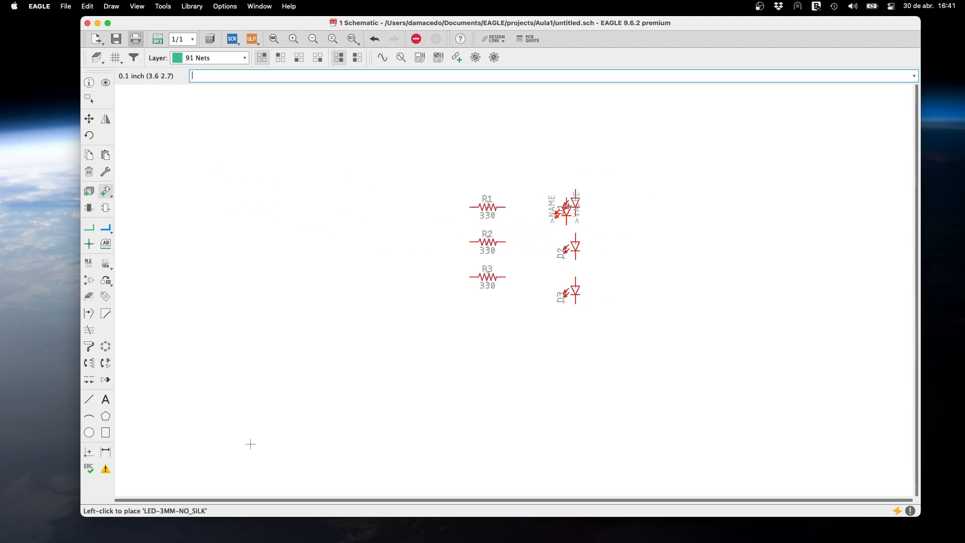
Rotate LEDs D1, D2 and D3 once each so they lie horizontally, pointing away from the resistors.
{"action": "left_click", "coordinate": [89, 135]}
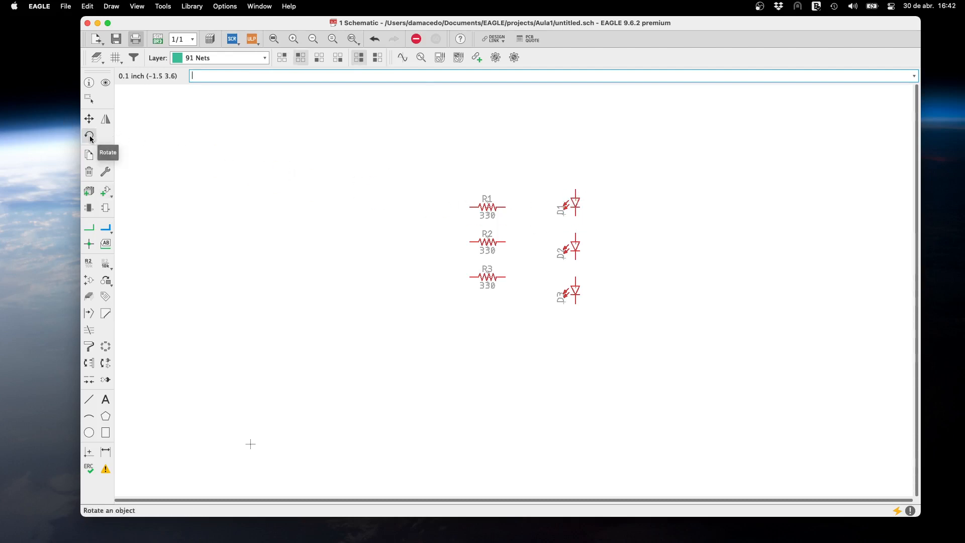
{"action": "left_click", "coordinate": [577, 203]}
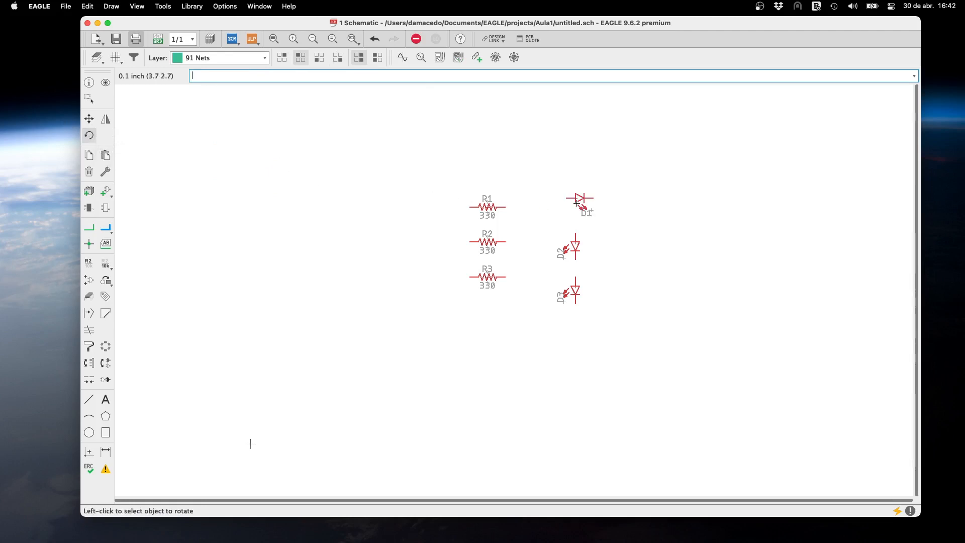
{"action": "left_click", "coordinate": [575, 245]}
{"action": "left_click", "coordinate": [574, 291]}
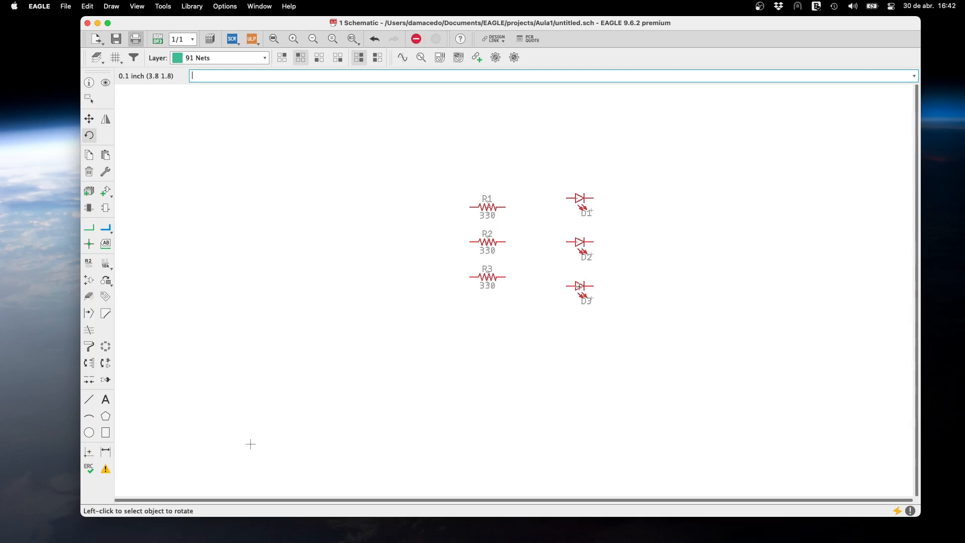
Move LEDs D1, D2 and D3 closer to the resistors, aligning each with R1, R2 and R3 respectively.
{"action": "left_click", "coordinate": [92, 119]}
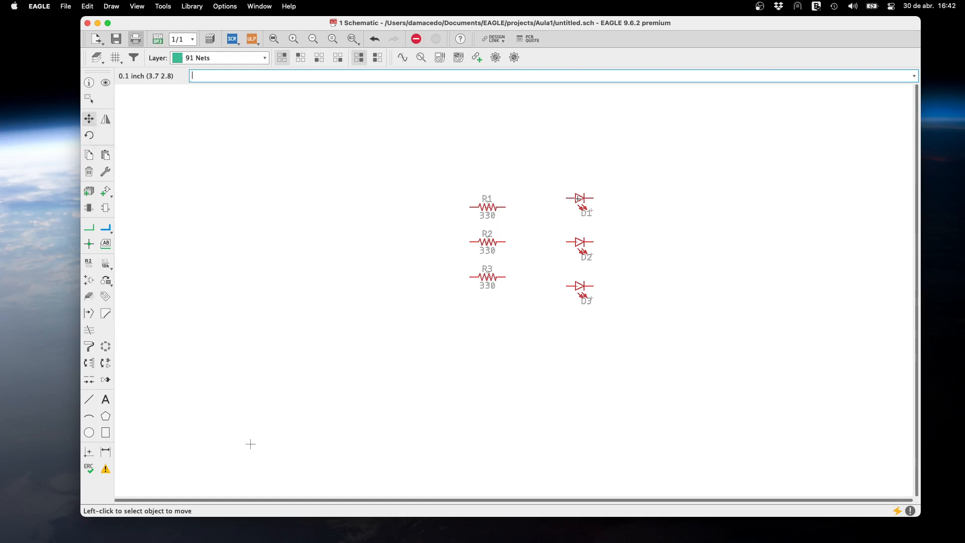
{"action": "left_click", "coordinate": [580, 198]}
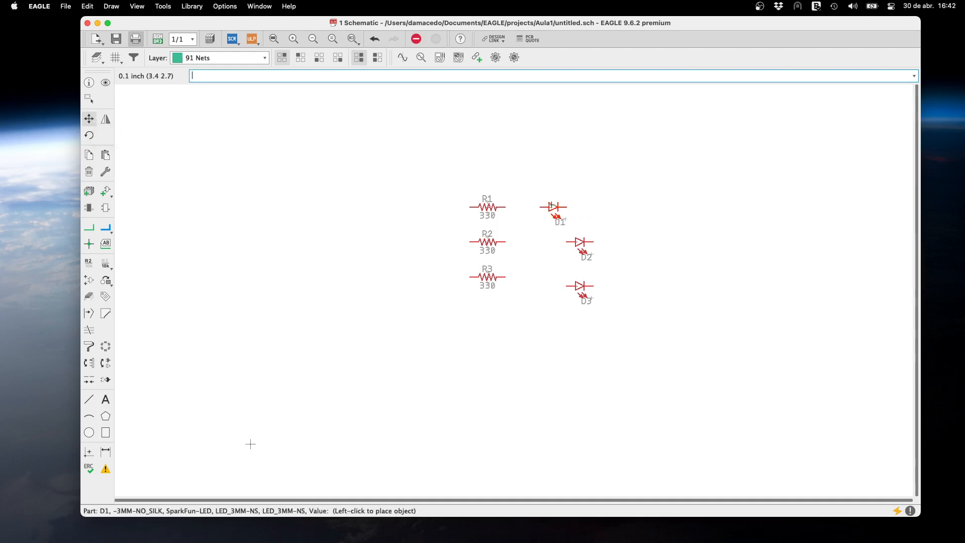
{"action": "left_click", "coordinate": [551, 206]}
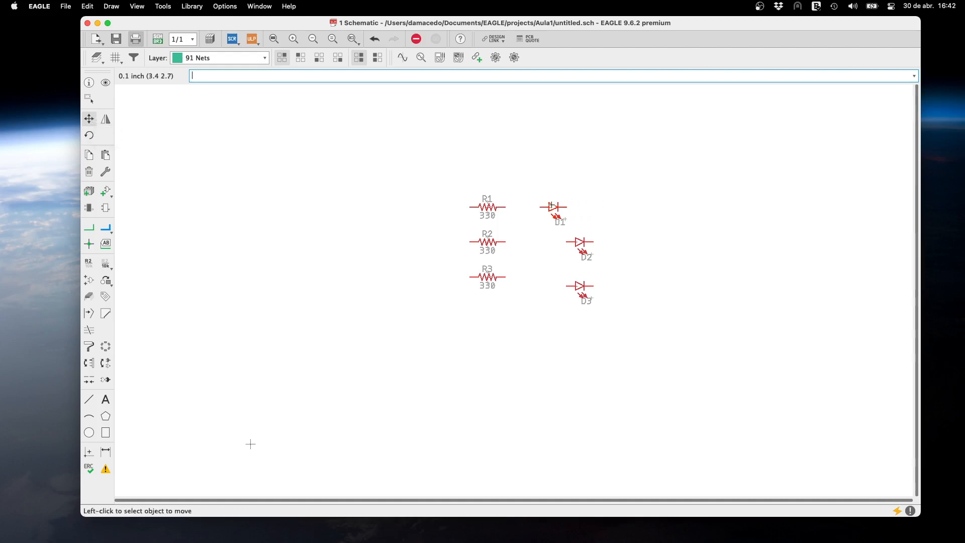
{"action": "left_click", "coordinate": [576, 242]}
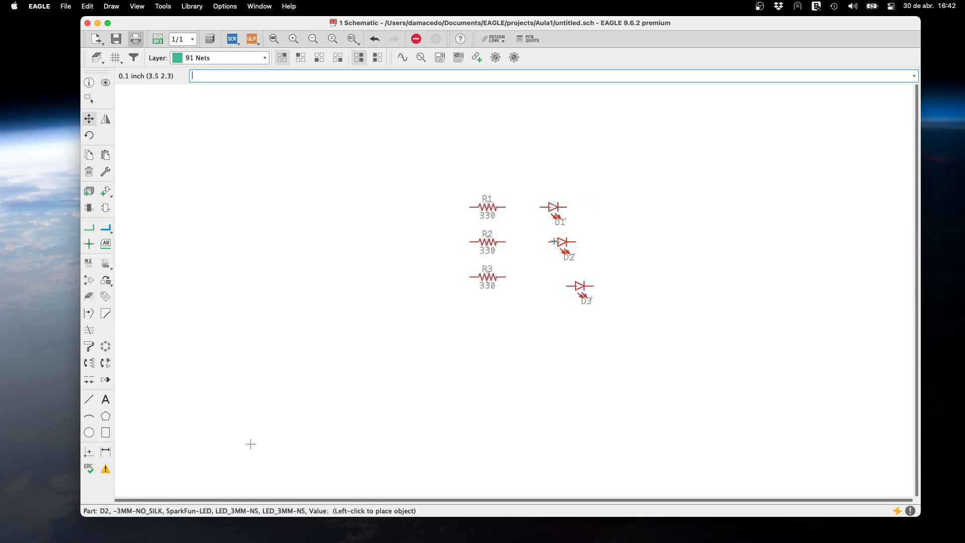
{"action": "left_click", "coordinate": [552, 241]}
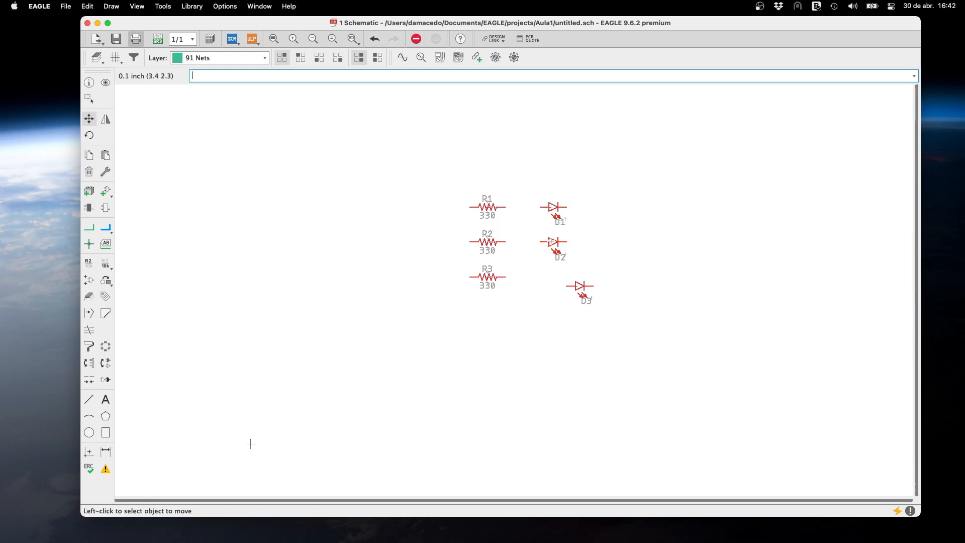
{"action": "left_click", "coordinate": [579, 285]}
{"action": "left_click", "coordinate": [551, 279]}
Pick up LED D1 and its name label in turn and set each back in its original place.
{"action": "left_click", "coordinate": [571, 223]}
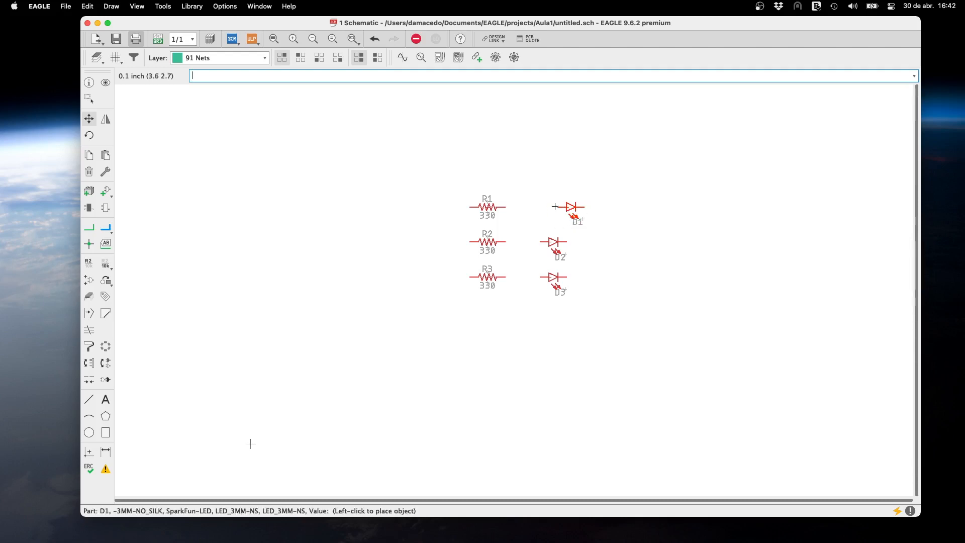
{"action": "left_click", "coordinate": [552, 206]}
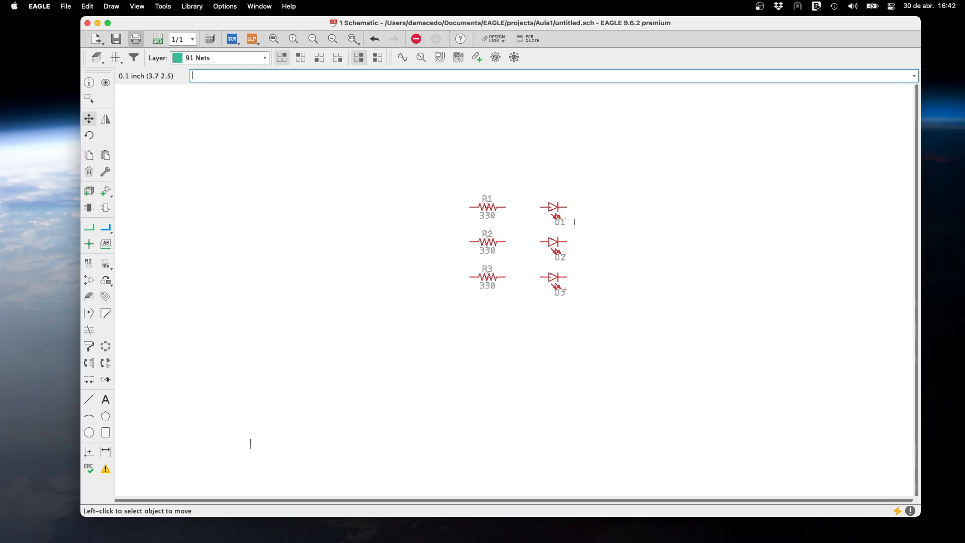
{"action": "left_click", "coordinate": [564, 218]}
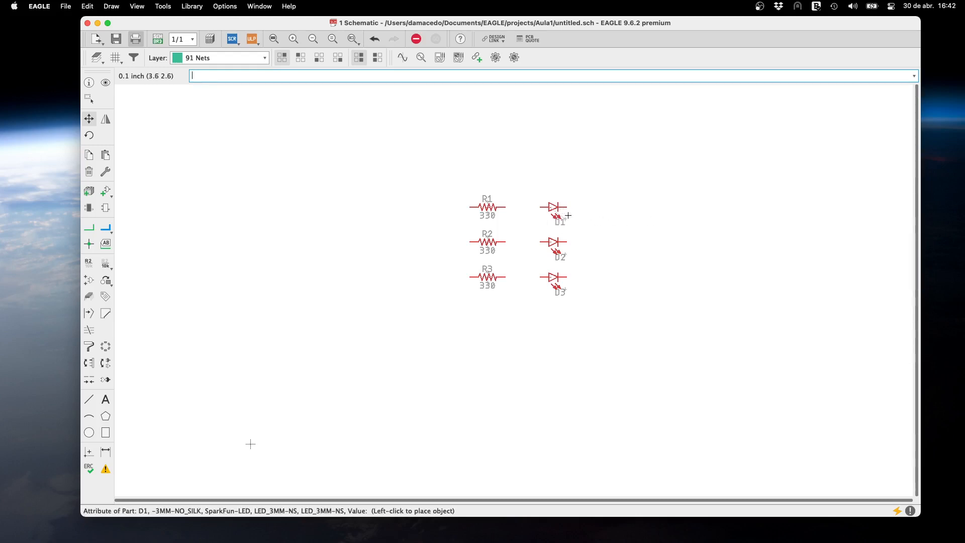
{"action": "left_click", "coordinate": [568, 215]}
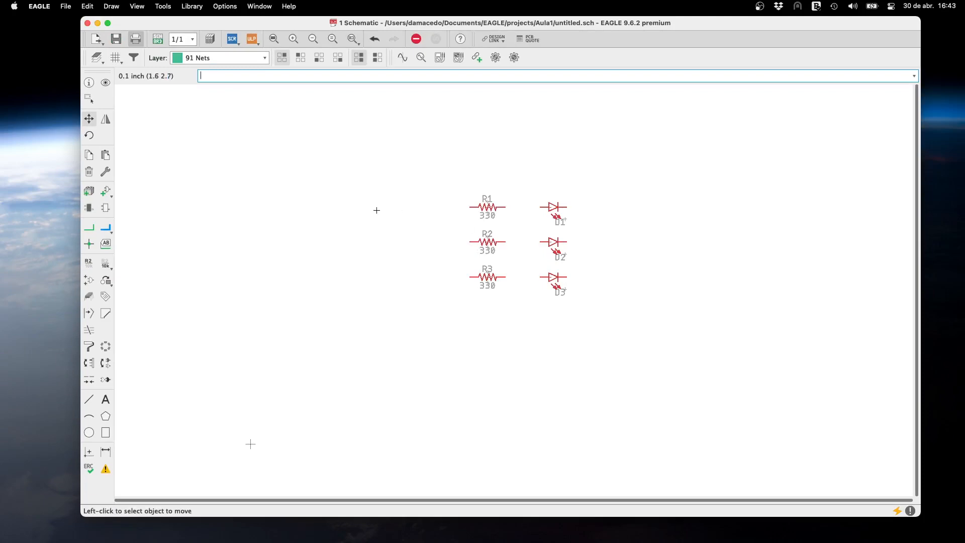
Search the component libraries for "arduino".
{"action": "left_click", "coordinate": [107, 191]}
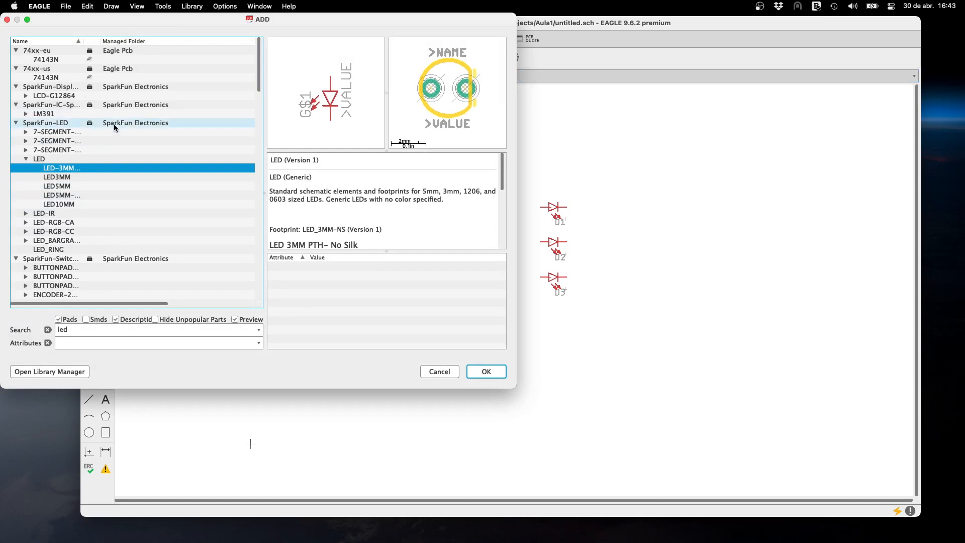
{"action": "double_click", "coordinate": [112, 327]}
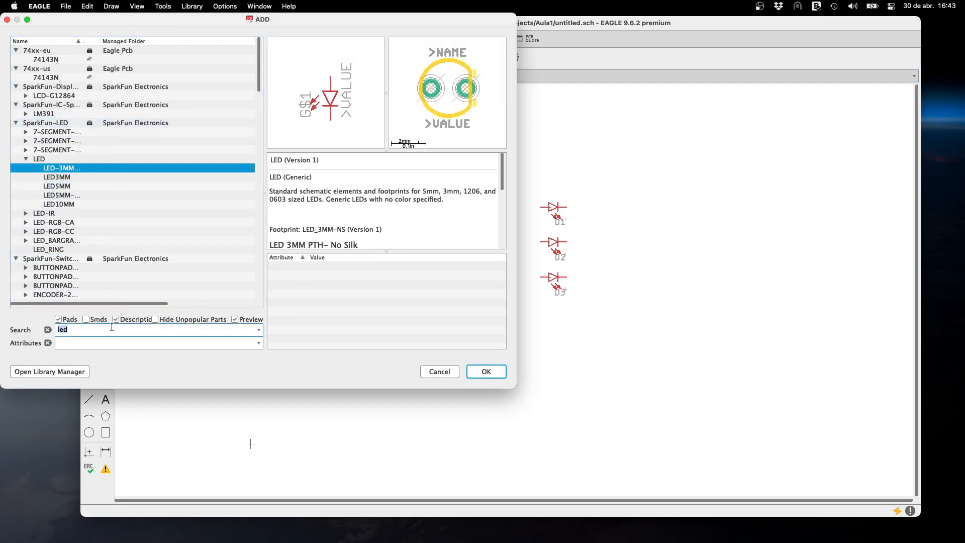
{"action": "type", "text": "arduino"}
{"action": "key", "text": "Return"}
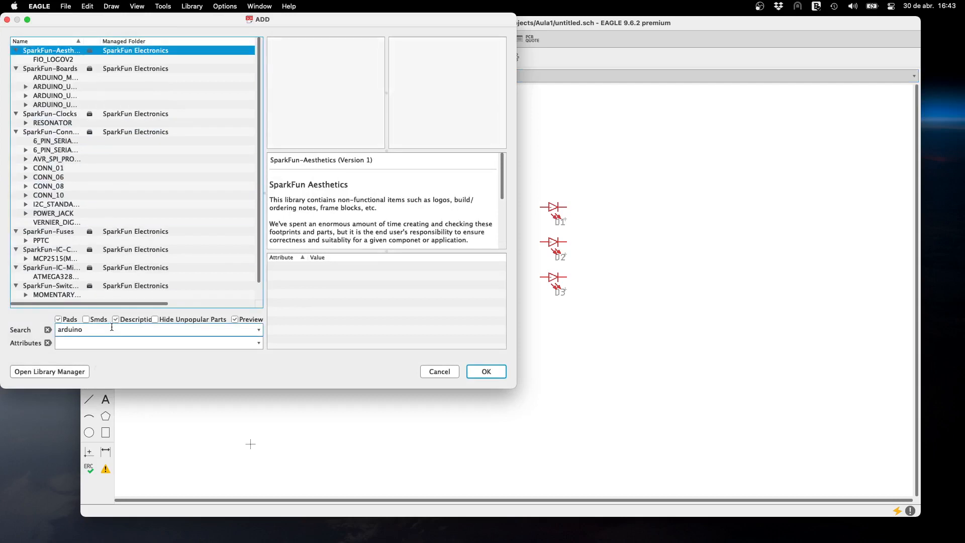
Expand ARDUINO_UNO_R3 in the SparkFun-Boards library and preview the footprint of its first variant.
{"action": "left_click", "coordinate": [153, 79]}
{"action": "scroll", "coordinate": [153, 80], "scroll_direction": "right", "scroll_amount": 1}
{"action": "left_click", "coordinate": [83, 86]}
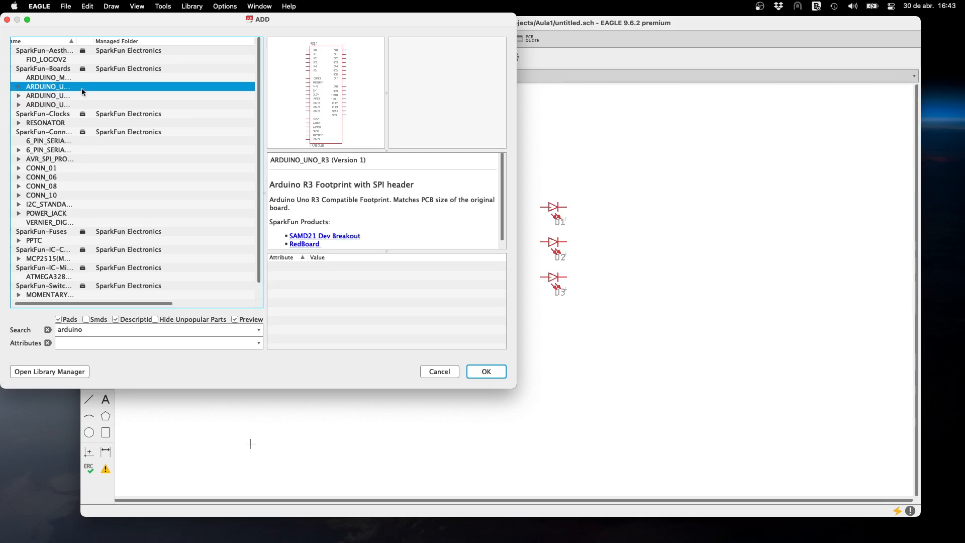
{"action": "left_click", "coordinate": [18, 88]}
{"action": "left_click", "coordinate": [66, 95]}
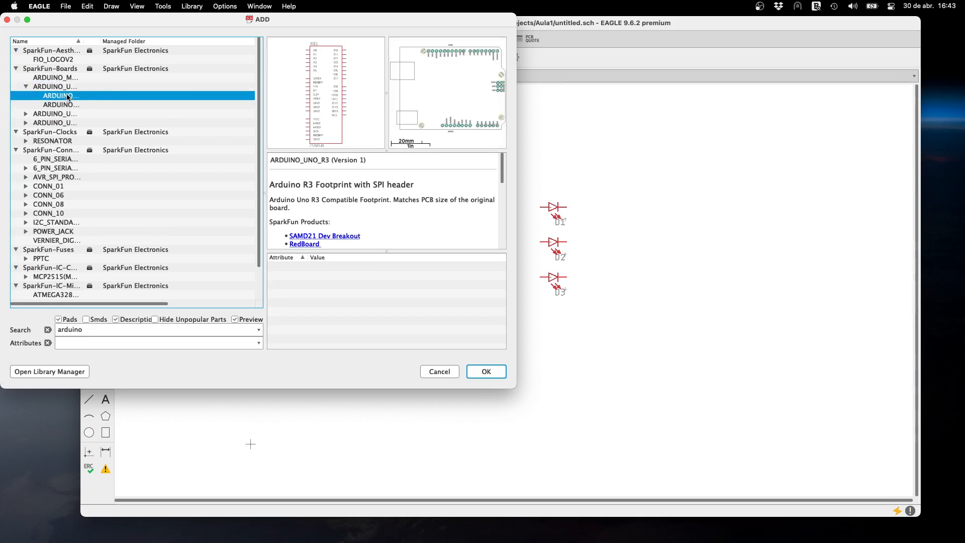
Try to add the ARDUINO_UNO_R3 device without choosing one of its footprint variants.
{"action": "left_click", "coordinate": [66, 87]}
{"action": "left_click", "coordinate": [486, 372]}
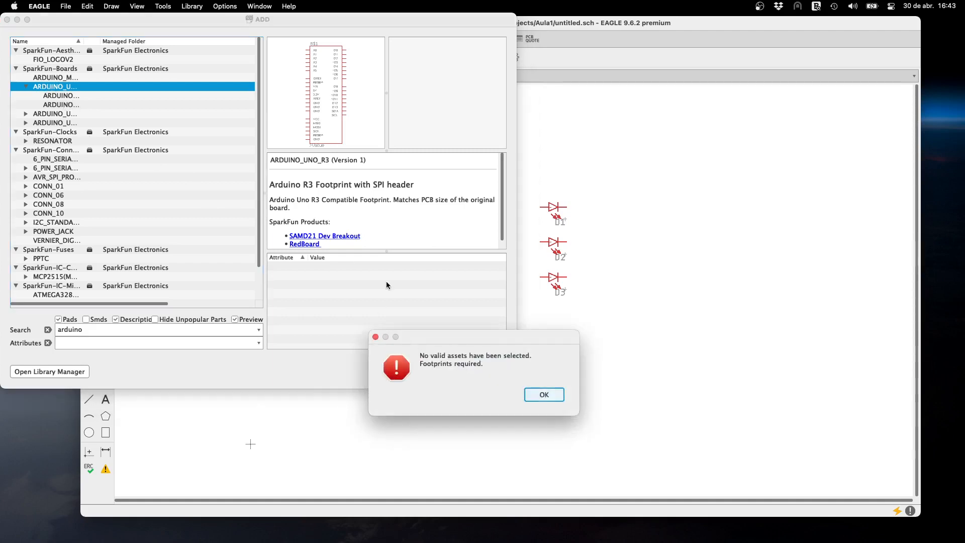
{"action": "left_click", "coordinate": [558, 395]}
Compare the footprints of the ARDUINO_UNO_R3 and ARDUINO_UNO_R3_SHIELD variants, returning to the first ARDUINO_UNO_R3 variant.
{"action": "left_click", "coordinate": [98, 99]}
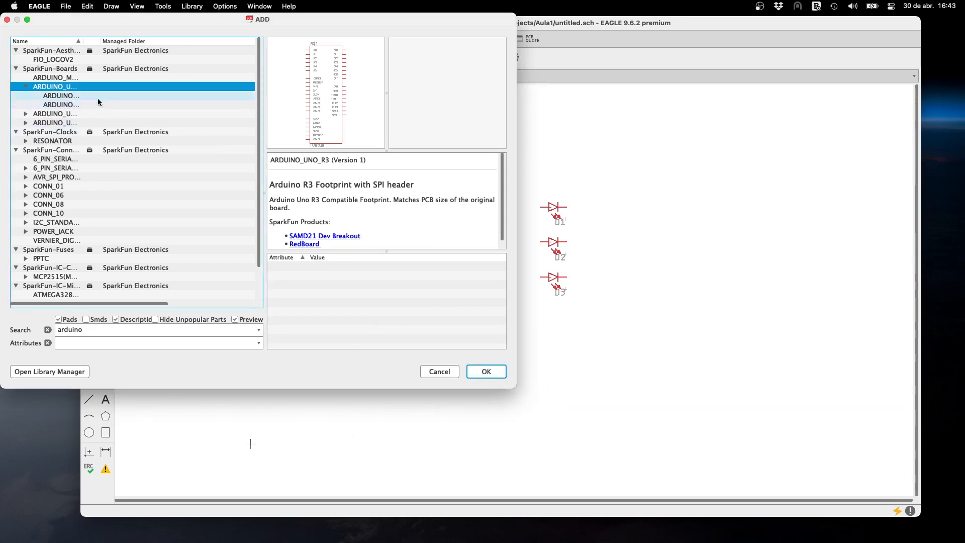
{"action": "left_click", "coordinate": [91, 104]}
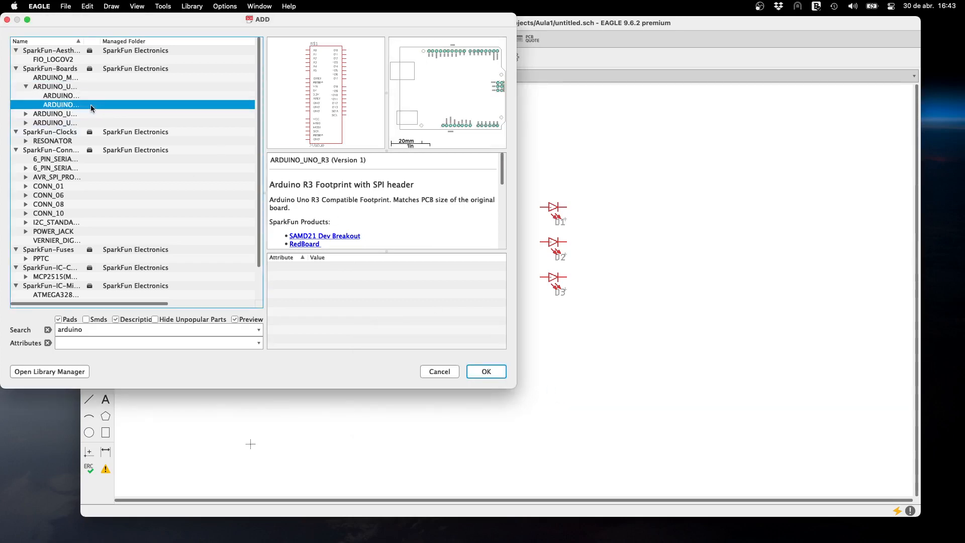
{"action": "left_click", "coordinate": [26, 114]}
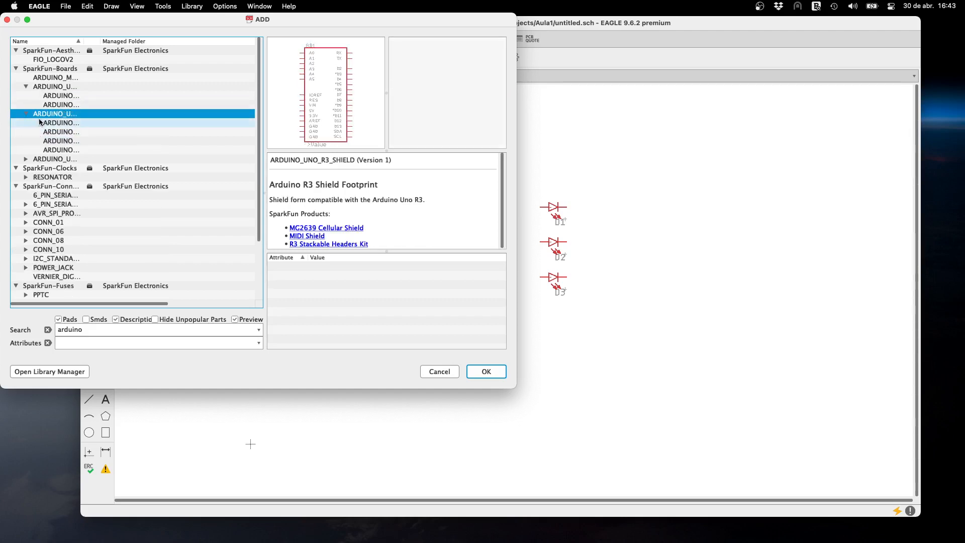
{"action": "left_click", "coordinate": [58, 123]}
{"action": "left_click", "coordinate": [59, 132]}
{"action": "left_click", "coordinate": [61, 140]}
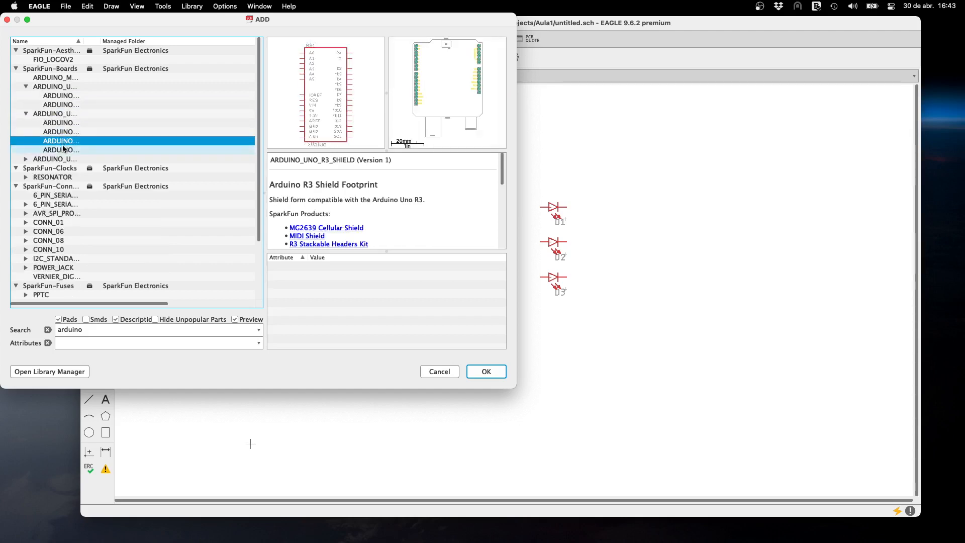
{"action": "left_click", "coordinate": [63, 150]}
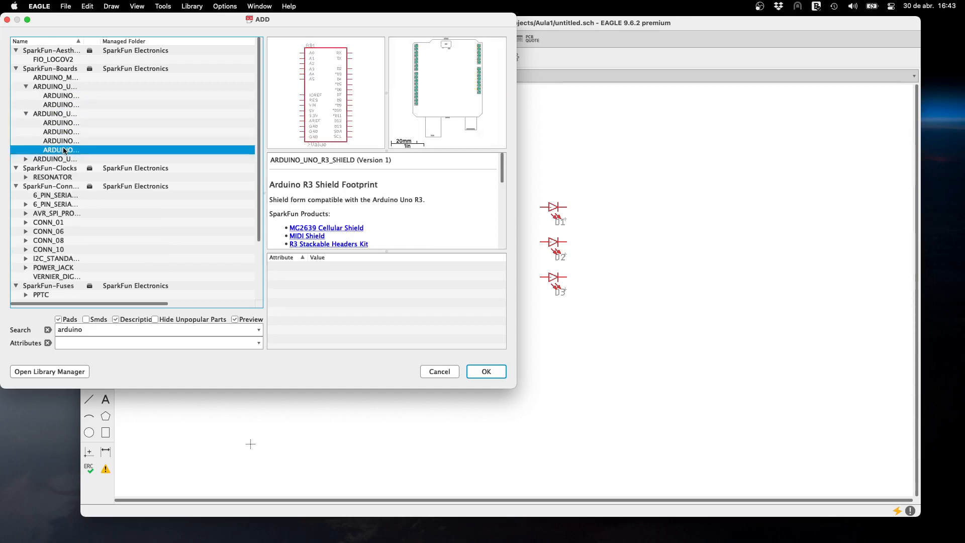
{"action": "left_click", "coordinate": [60, 96]}
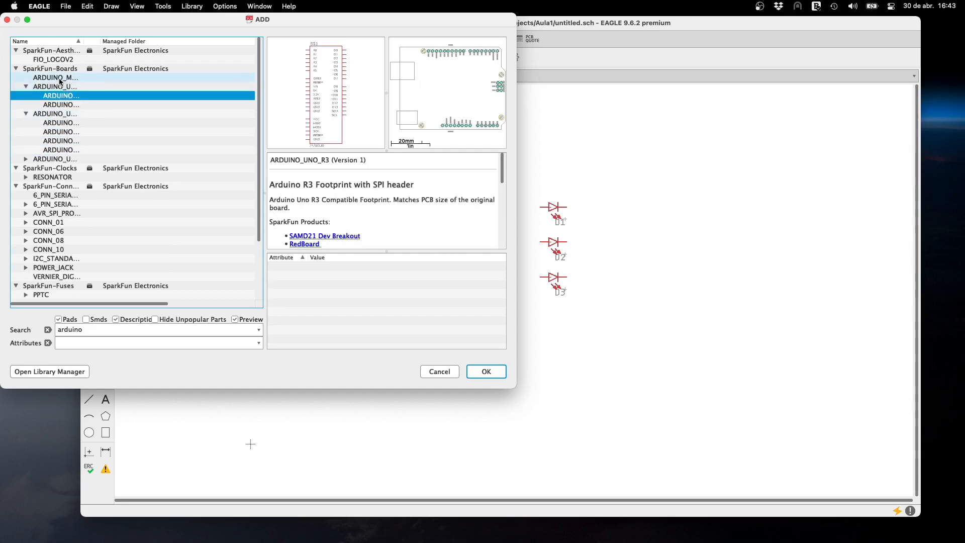
Preview ARDUINO_MEGA_R3 and the two 6-pin serial connectors among the arduino search results.
{"action": "left_click", "coordinate": [59, 79]}
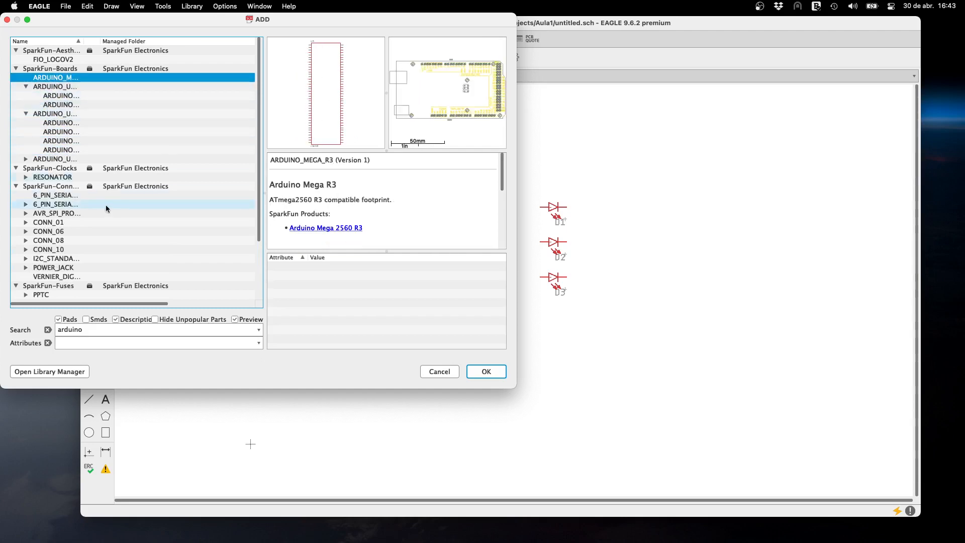
{"action": "left_click", "coordinate": [68, 196]}
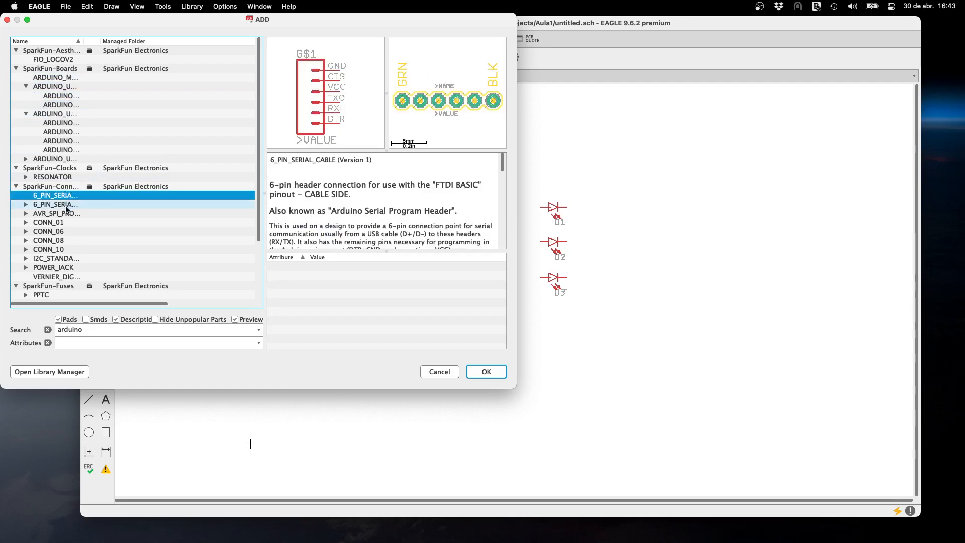
{"action": "left_click", "coordinate": [66, 205]}
{"action": "scroll", "coordinate": [124, 232], "scroll_direction": "down", "scroll_amount": 5}
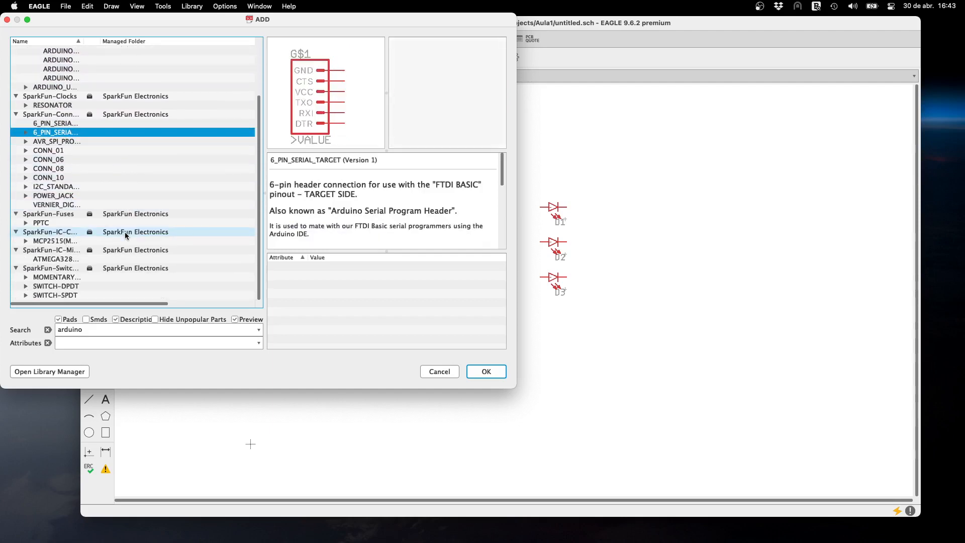
{"action": "scroll", "coordinate": [123, 232], "scroll_direction": "up", "scroll_amount": 5}
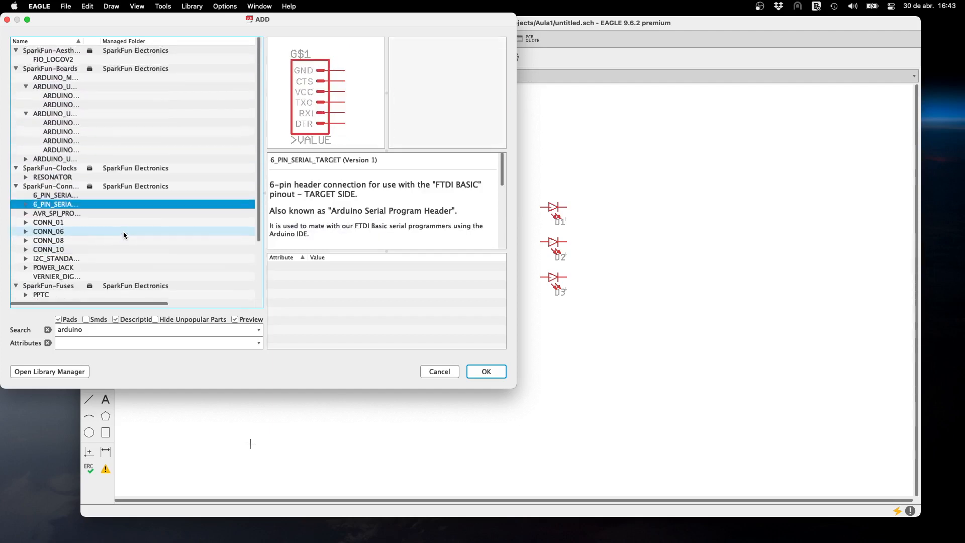
Compare the ARDUINO_UNO_R3 and ARDUINO_UNO_R3_SHIELD variants with ARDUINO_MEGA_R3 and the FIO logo, and leave the component selection without adding anything.
{"action": "left_click", "coordinate": [60, 96]}
{"action": "left_click", "coordinate": [60, 105]}
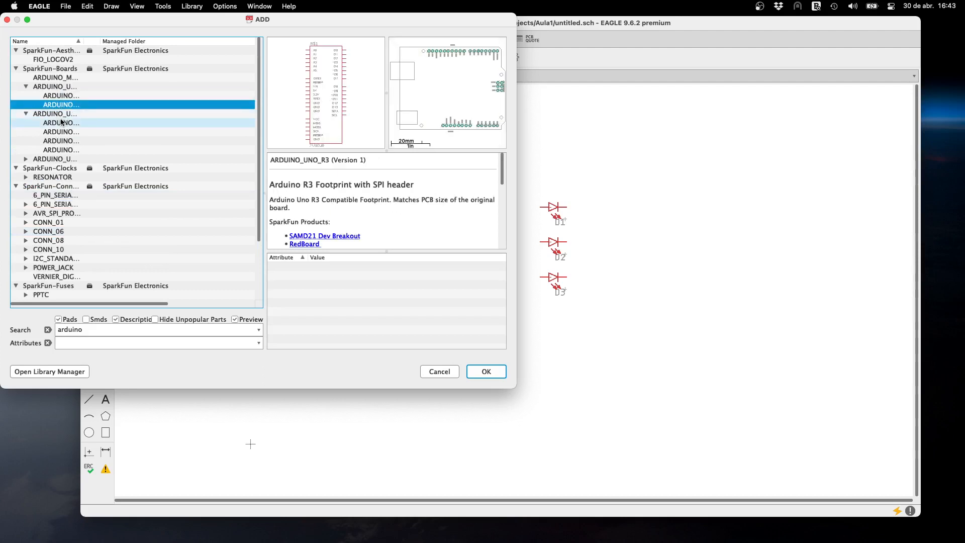
{"action": "left_click", "coordinate": [61, 122]}
{"action": "left_click", "coordinate": [62, 132]}
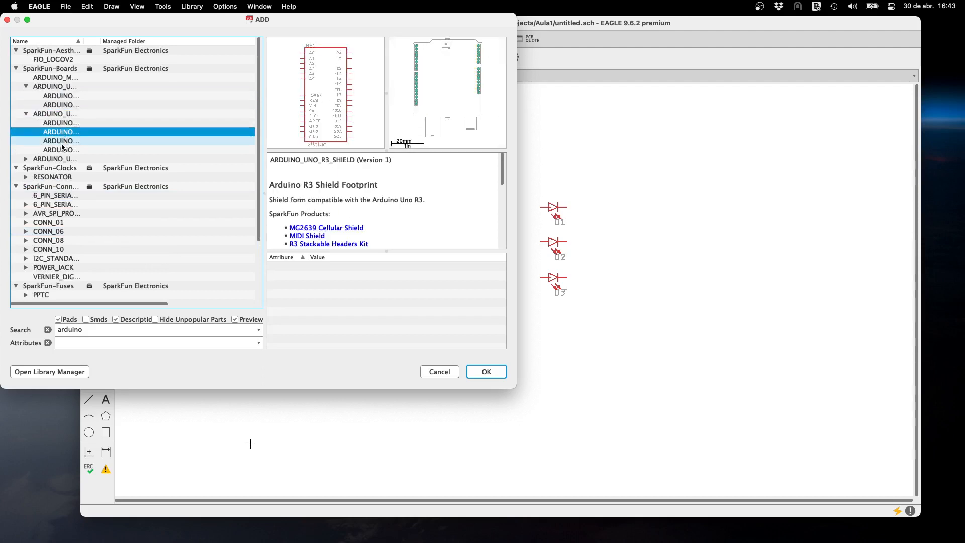
{"action": "left_click", "coordinate": [62, 144]}
{"action": "left_click", "coordinate": [61, 150]}
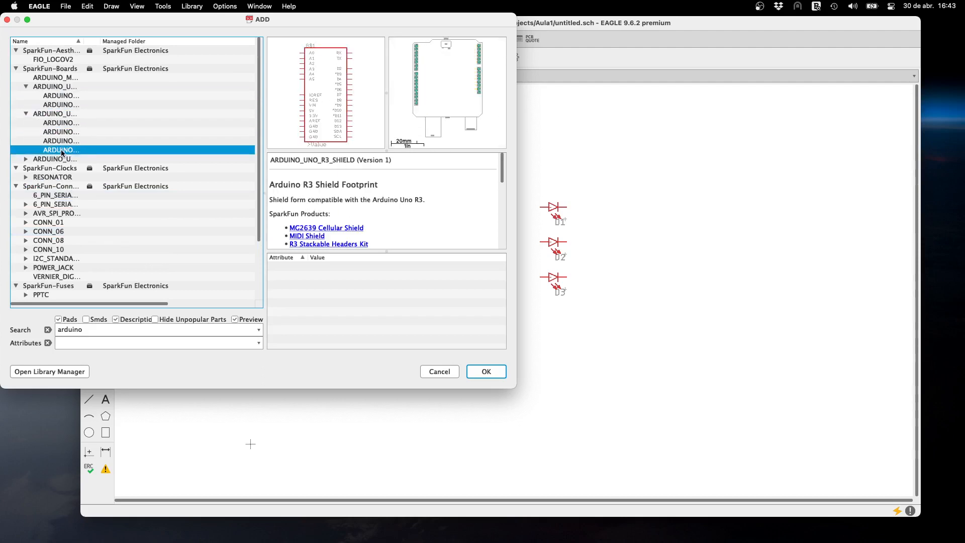
{"action": "left_click", "coordinate": [52, 78]}
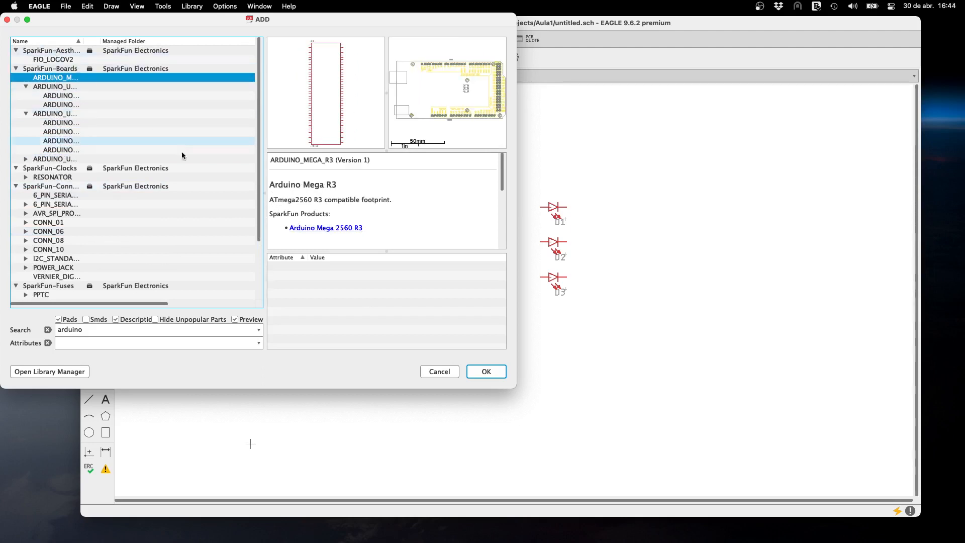
{"action": "left_click", "coordinate": [73, 60]}
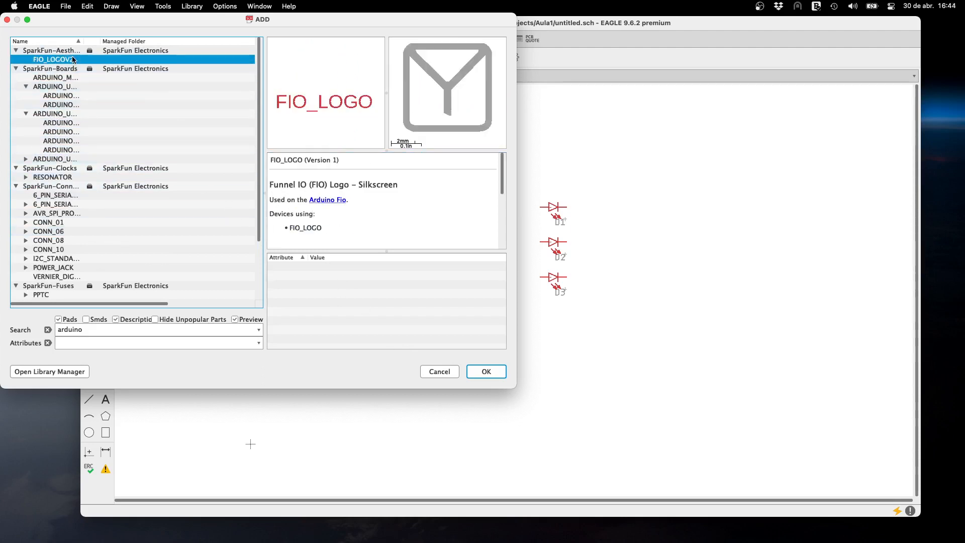
{"action": "left_click", "coordinate": [437, 372]}
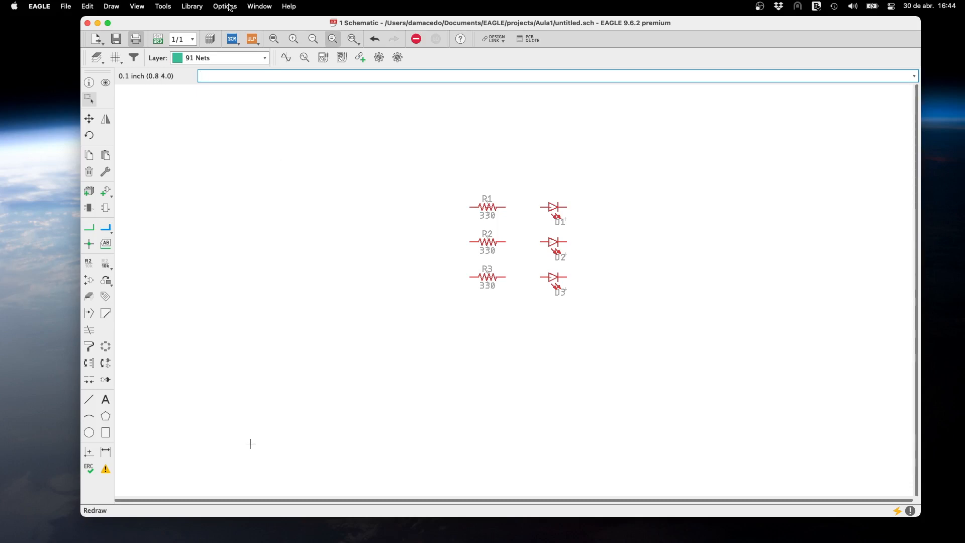
Open the Library Manager and place its window over the middle of the schematic.
{"action": "left_click", "coordinate": [192, 7]}
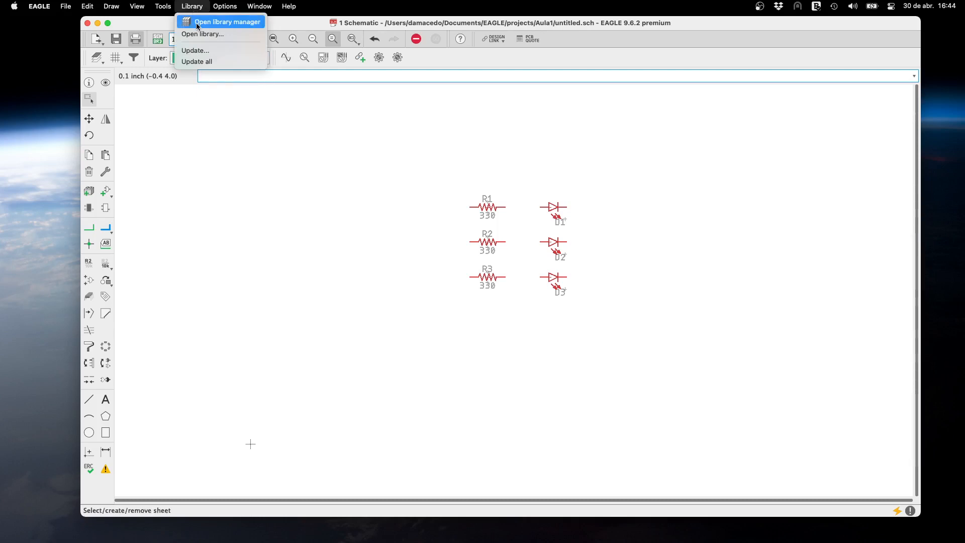
{"action": "left_click", "coordinate": [197, 24]}
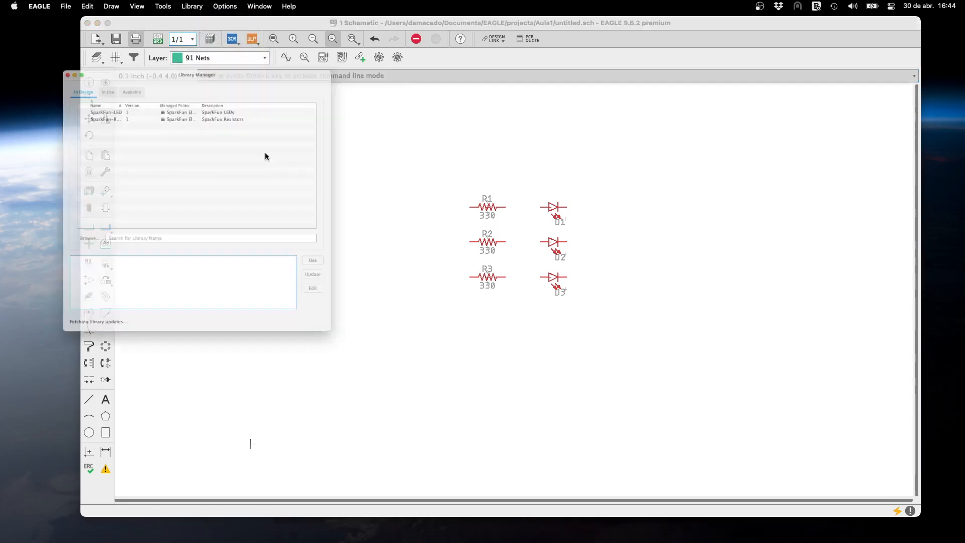
{"action": "left_click_drag", "start_coordinate": [167, 20], "coordinate": [460, 78]}
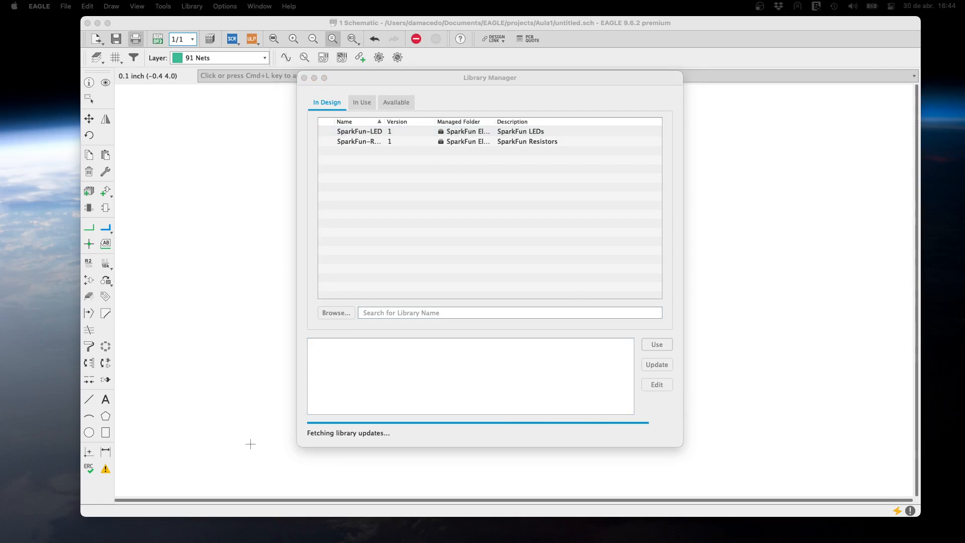
View the Arduino-Eagle-Cad-Library GitHub page in Firefox, and return to the Library Manager.
{"action": "left_click_drag", "start_coordinate": [964, 50], "coordinate": [599, 41]}
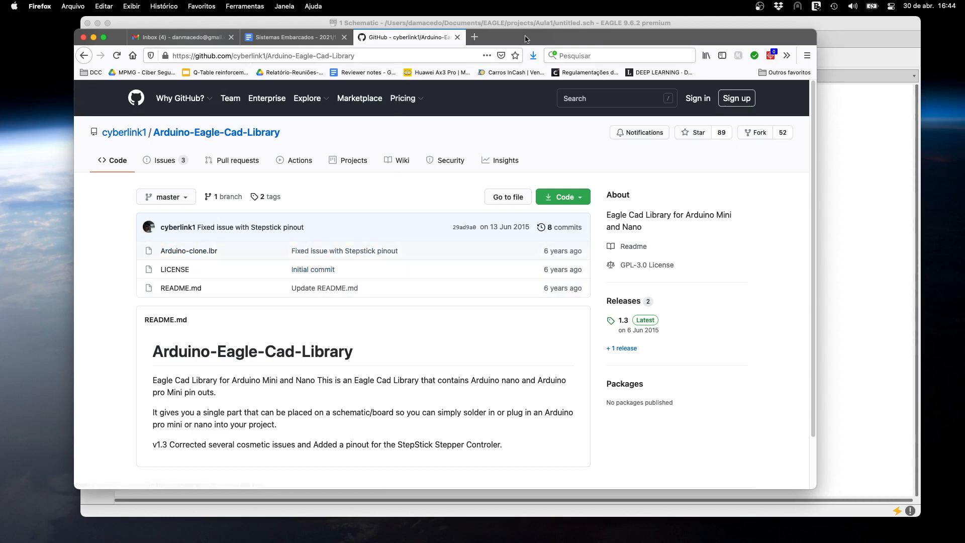
{"action": "left_click_drag", "start_coordinate": [525, 39], "coordinate": [531, 43]}
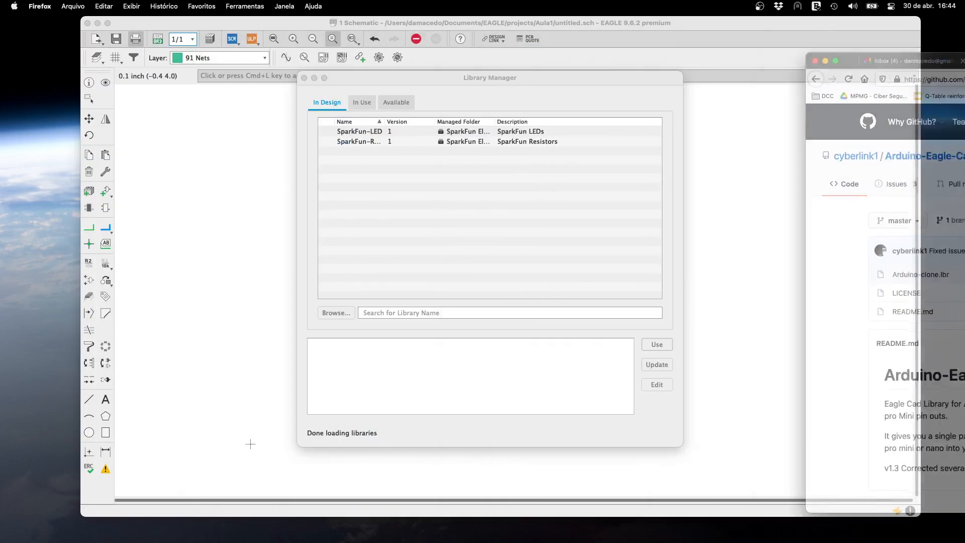
{"action": "left_click", "coordinate": [523, 211]}
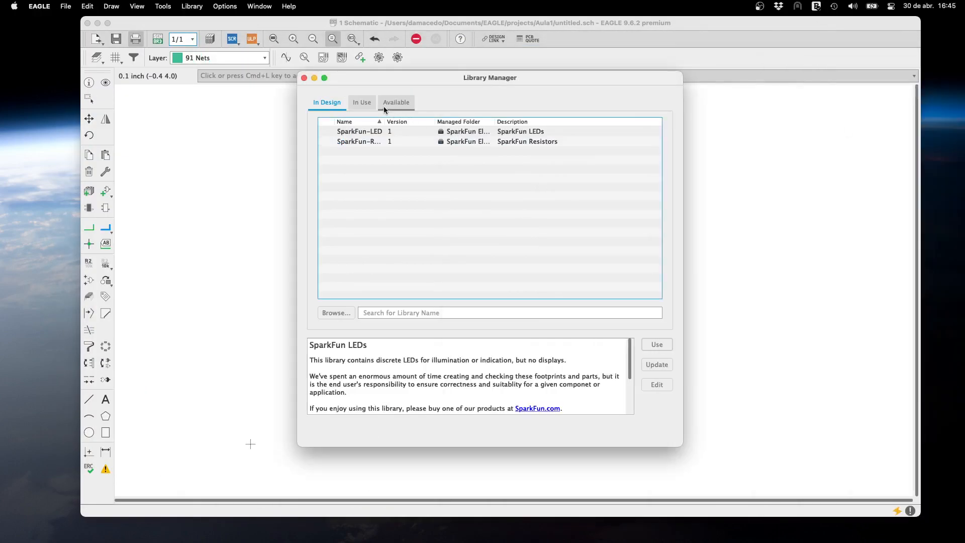
Add the Arduino-clone.lbr file from the Downloads folder to the available libraries.
{"action": "left_click", "coordinate": [362, 102]}
{"action": "left_click", "coordinate": [394, 104]}
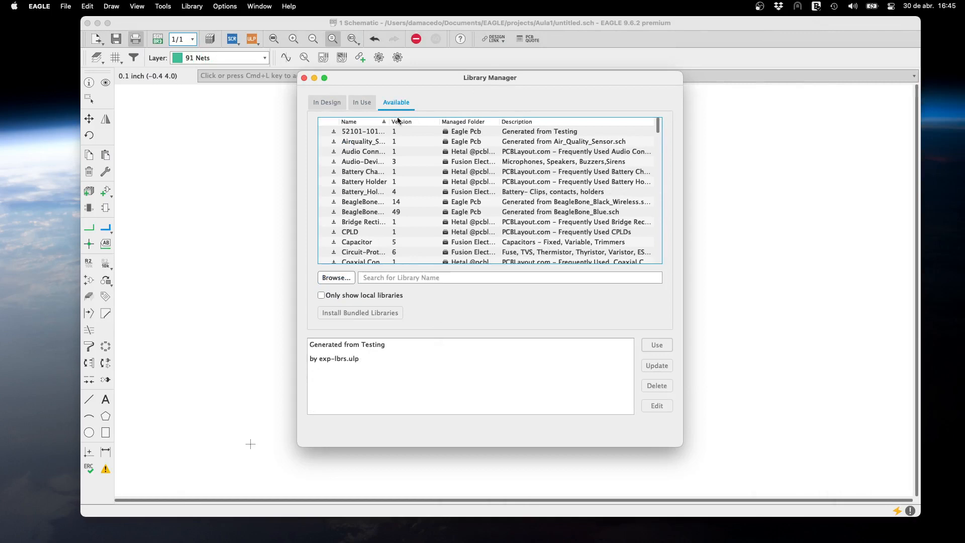
{"action": "left_click", "coordinate": [334, 279]}
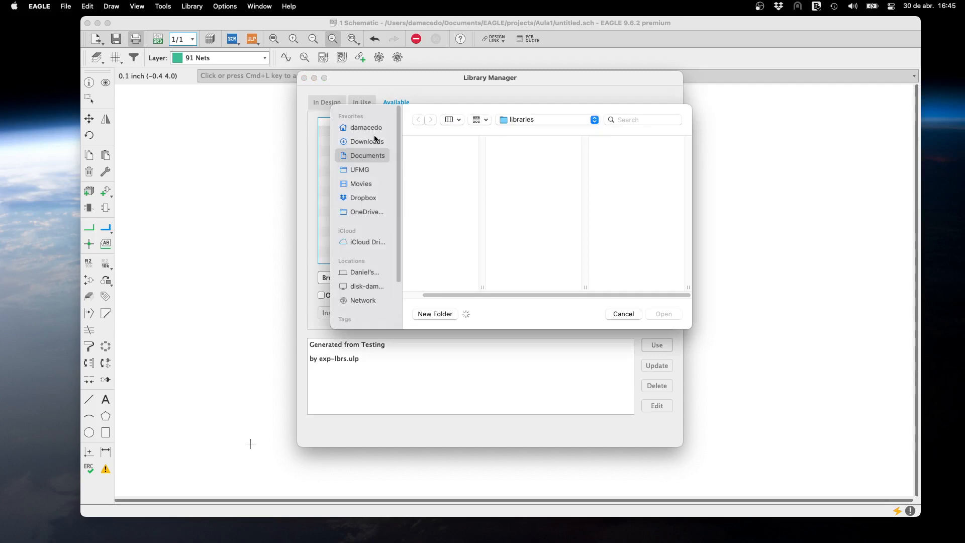
{"action": "left_click", "coordinate": [375, 140]}
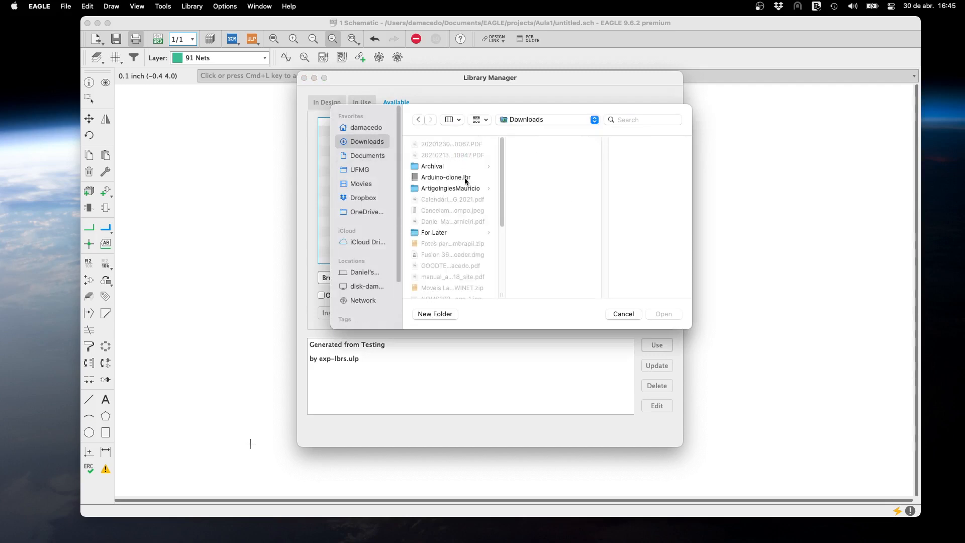
{"action": "left_click", "coordinate": [466, 179]}
{"action": "left_click", "coordinate": [655, 315]}
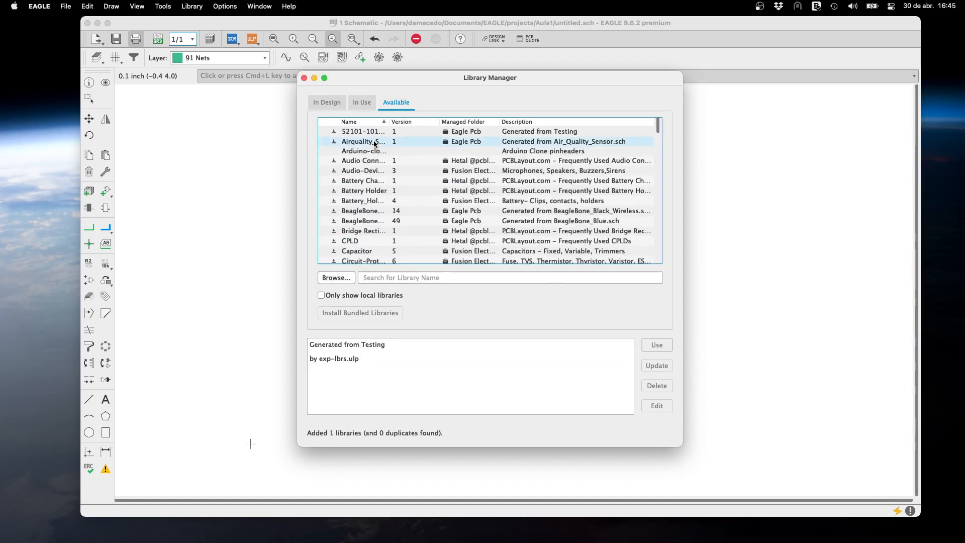
Inspect the Arduino-clone library entry, check the libraries in use and in the design, and close the Library Manager.
{"action": "left_click", "coordinate": [376, 152]}
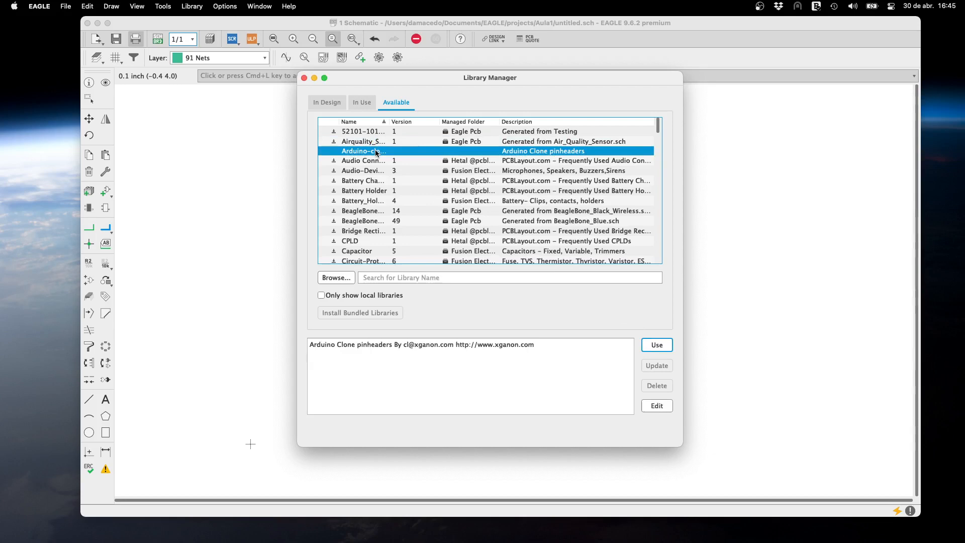
{"action": "left_click", "coordinate": [366, 102]}
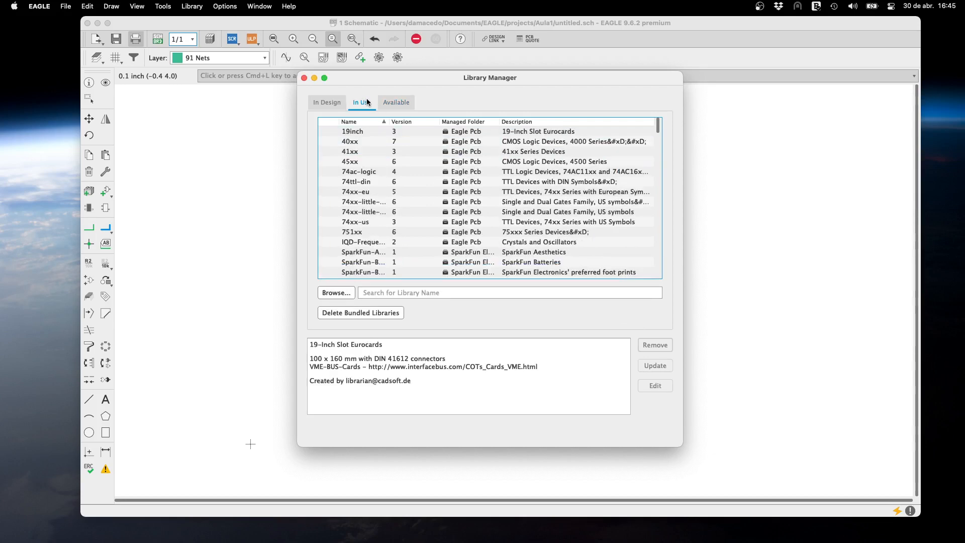
{"action": "left_click", "coordinate": [323, 103]}
{"action": "left_click", "coordinate": [363, 103]}
{"action": "left_click", "coordinate": [303, 78]}
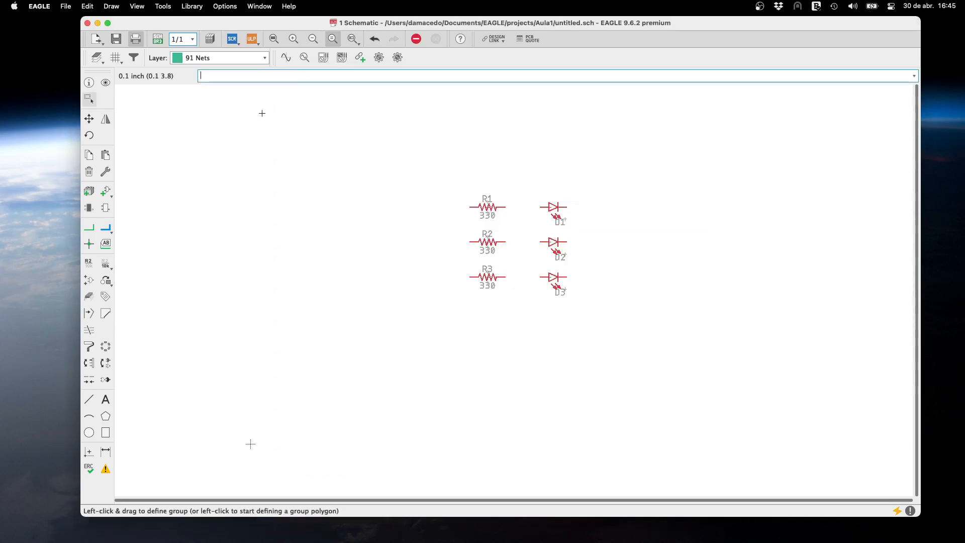
Repeat the "arduino" component search and preview the SparkFun-Boards devices, leaving the component selection without adding any.
{"action": "left_click", "coordinate": [106, 191]}
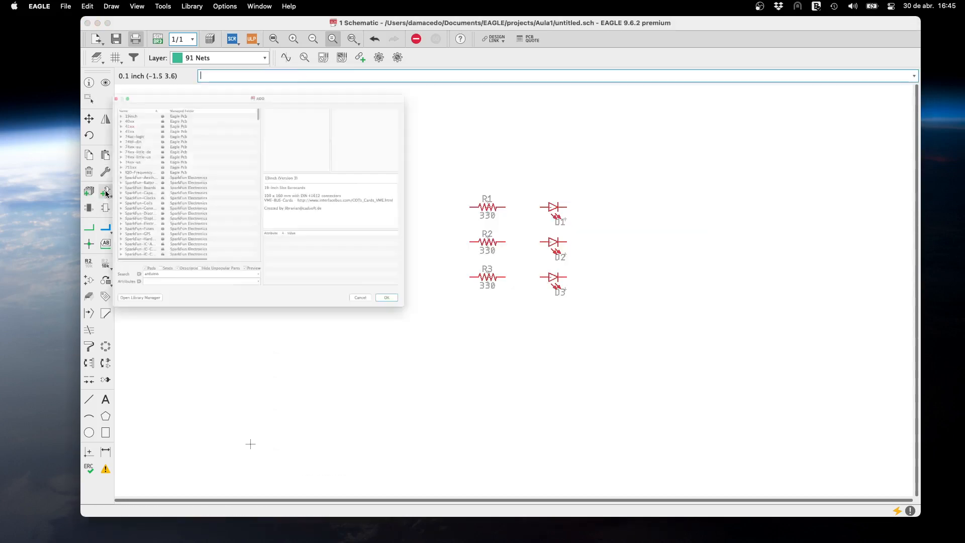
{"action": "left_click", "coordinate": [135, 332]}
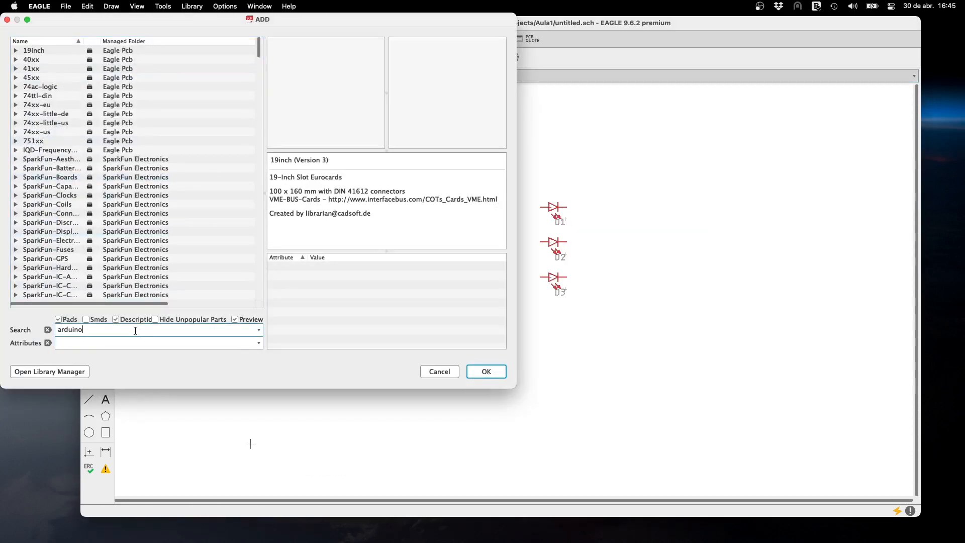
{"action": "key", "text": "Return"}
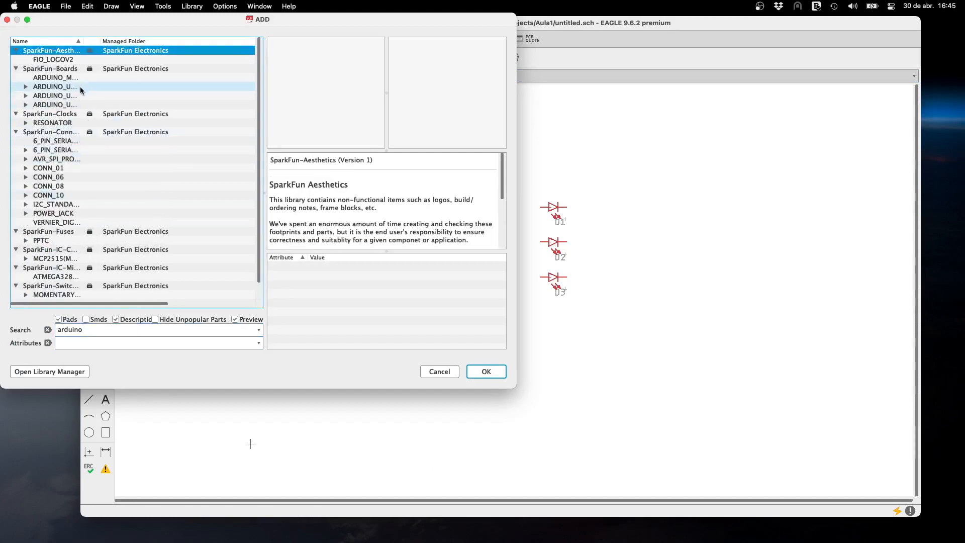
{"action": "left_click", "coordinate": [79, 86]}
{"action": "left_click", "coordinate": [79, 78]}
{"action": "left_click", "coordinate": [80, 105]}
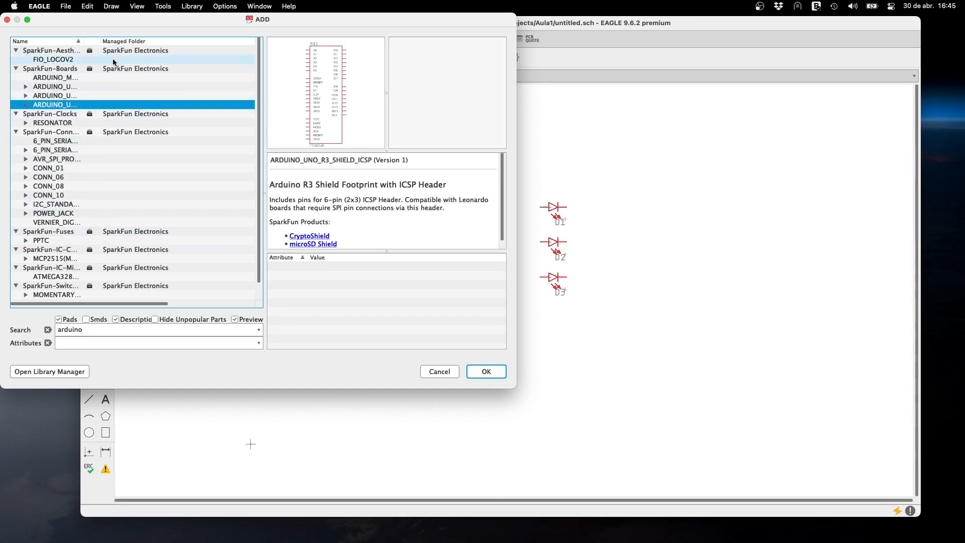
{"action": "left_click", "coordinate": [79, 96]}
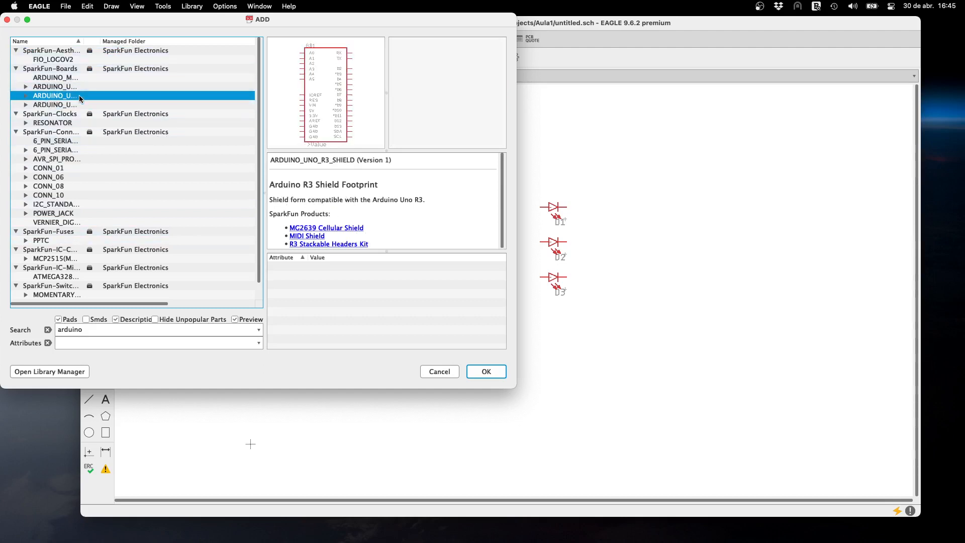
{"action": "left_click", "coordinate": [24, 97]}
{"action": "left_click", "coordinate": [435, 372]}
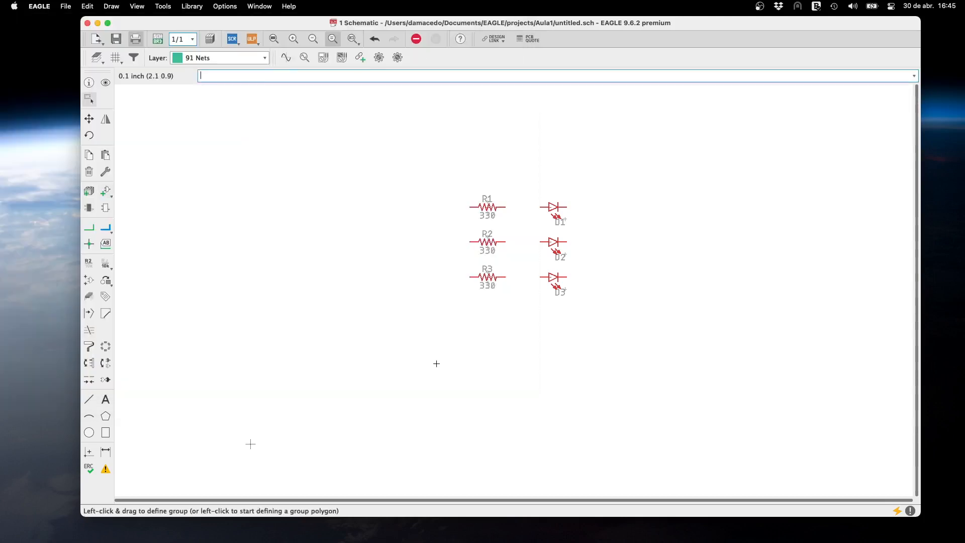
Put the available Arduino-clone library into use through the Library Manager, and check the list of libraries in use.
{"action": "left_click", "coordinate": [225, 6]}
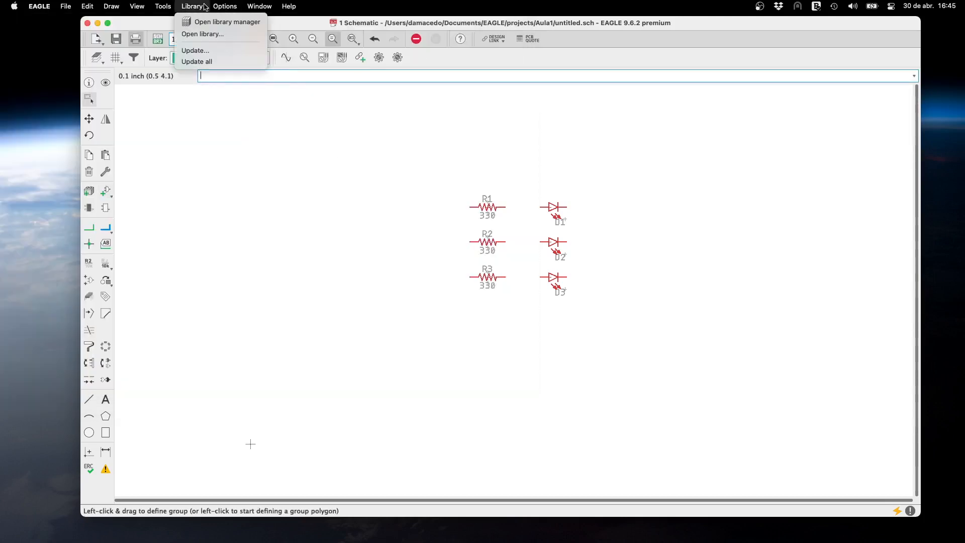
{"action": "left_click", "coordinate": [204, 20]}
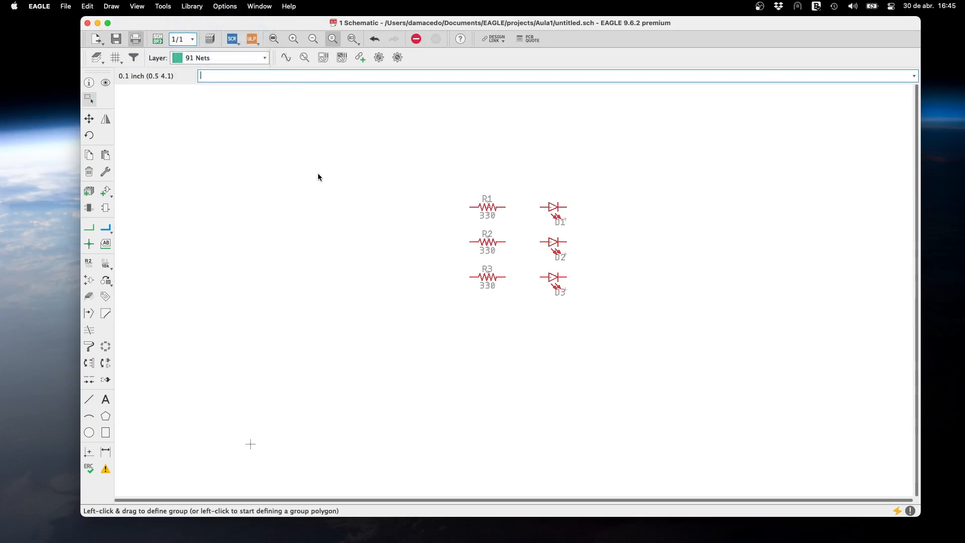
{"action": "left_click_drag", "start_coordinate": [158, 14], "coordinate": [280, 31]}
{"action": "left_click", "coordinate": [218, 56]}
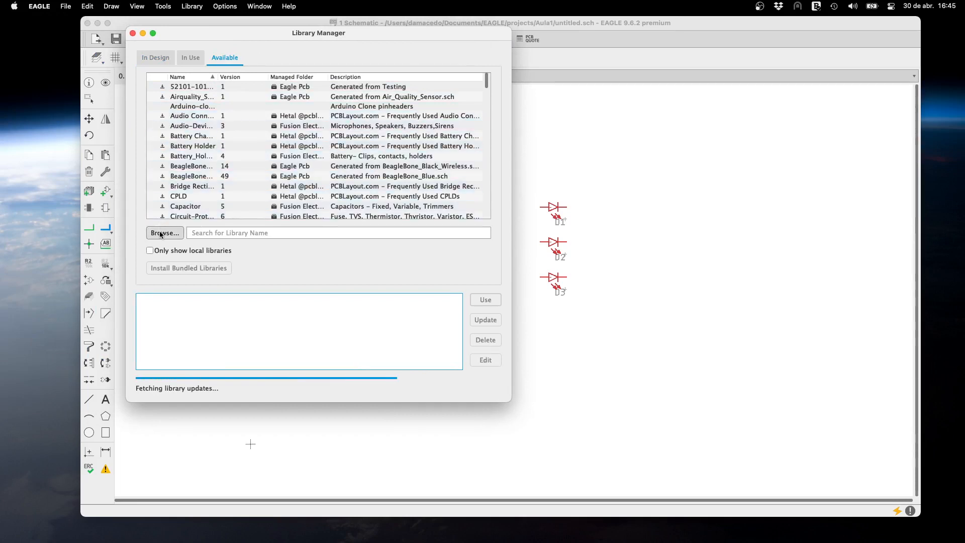
{"action": "left_click", "coordinate": [240, 235]}
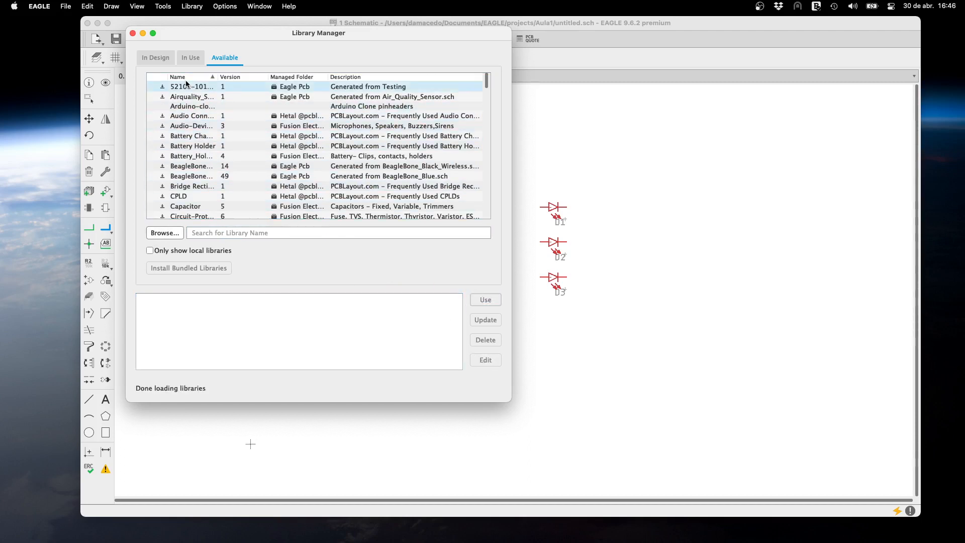
{"action": "left_click", "coordinate": [185, 106]}
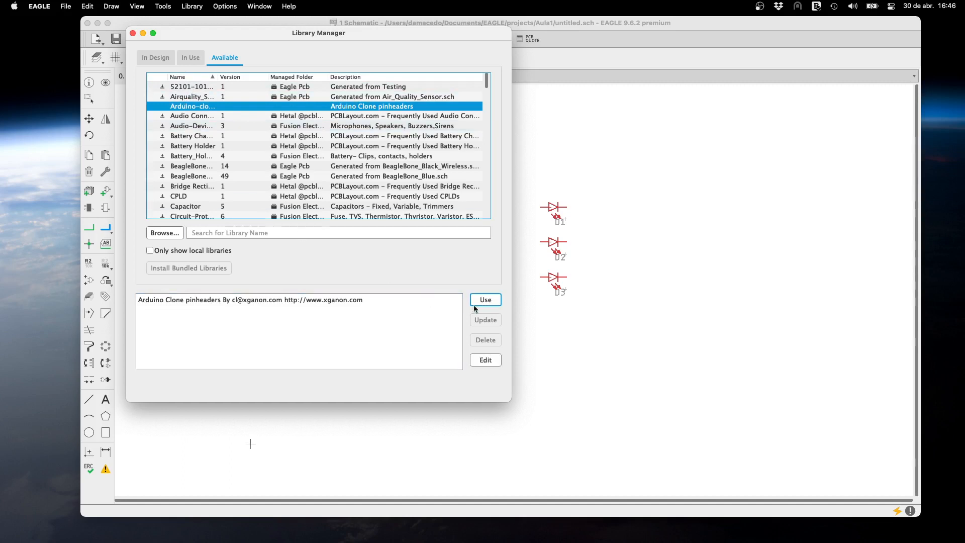
{"action": "left_click", "coordinate": [487, 302]}
{"action": "left_click", "coordinate": [195, 60]}
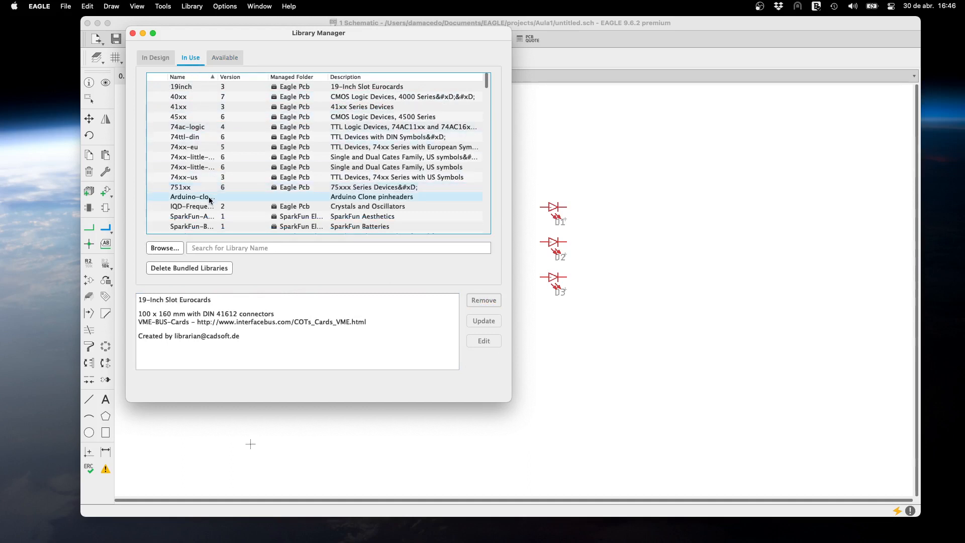
Search the components for "arduino" and place the NANO device from the Arduino-clone library to the left of the resistors.
{"action": "left_click", "coordinate": [132, 33]}
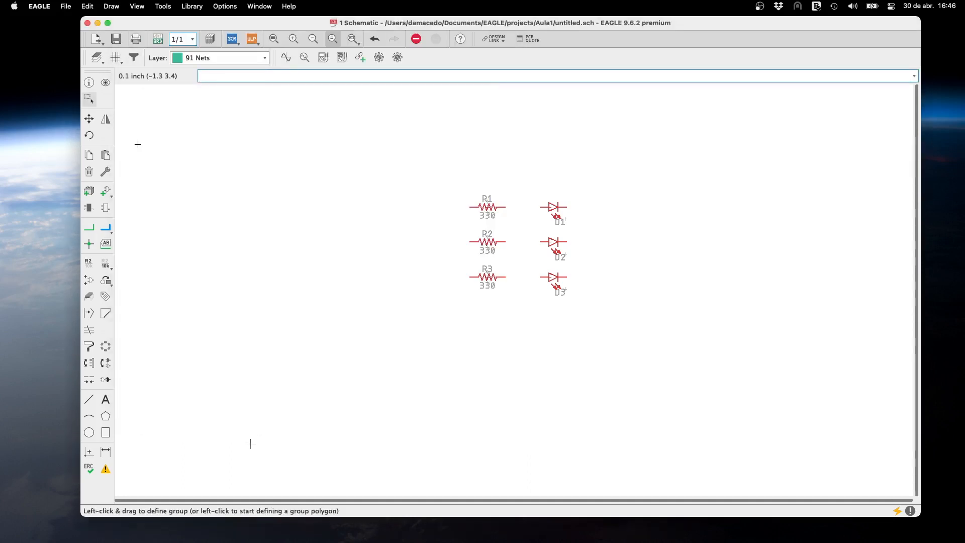
{"action": "left_click", "coordinate": [107, 191]}
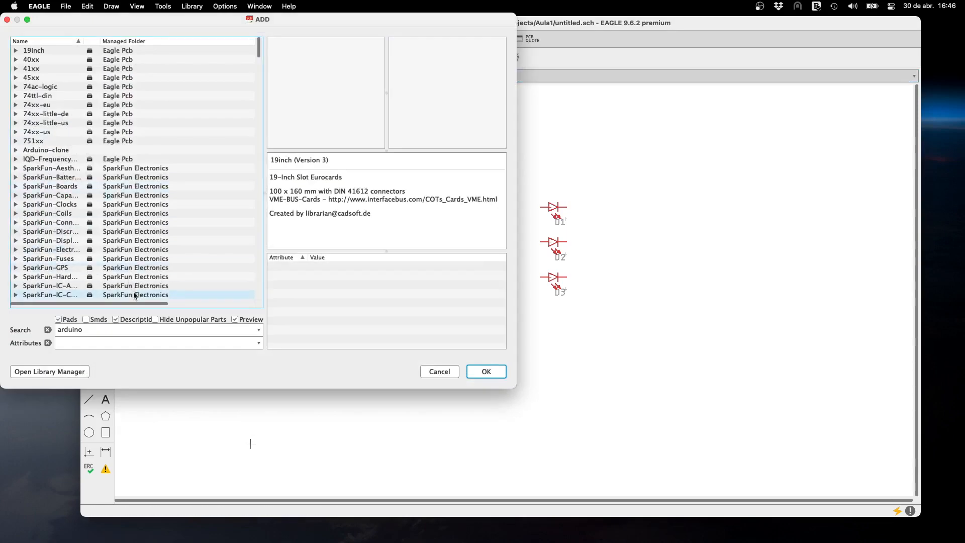
{"action": "left_click", "coordinate": [133, 330]}
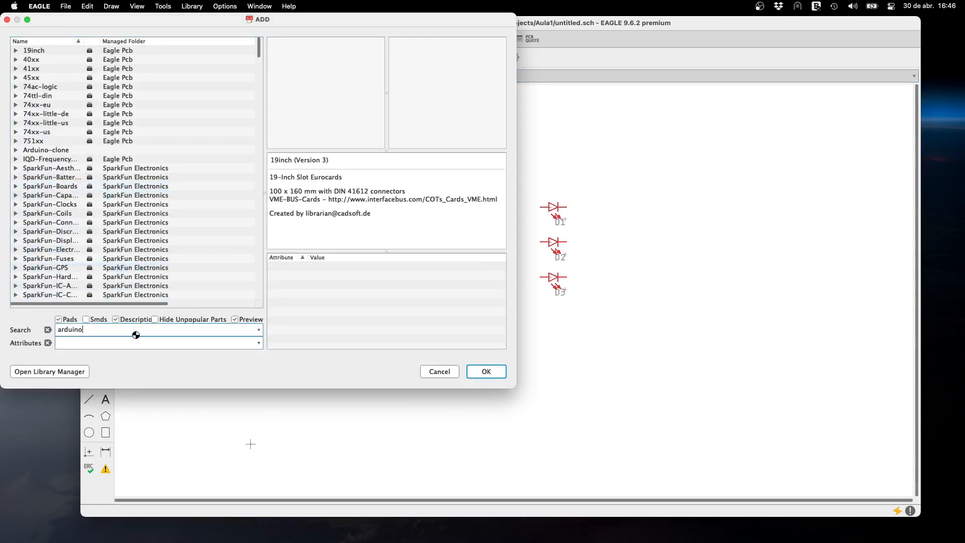
{"action": "key", "text": "Return"}
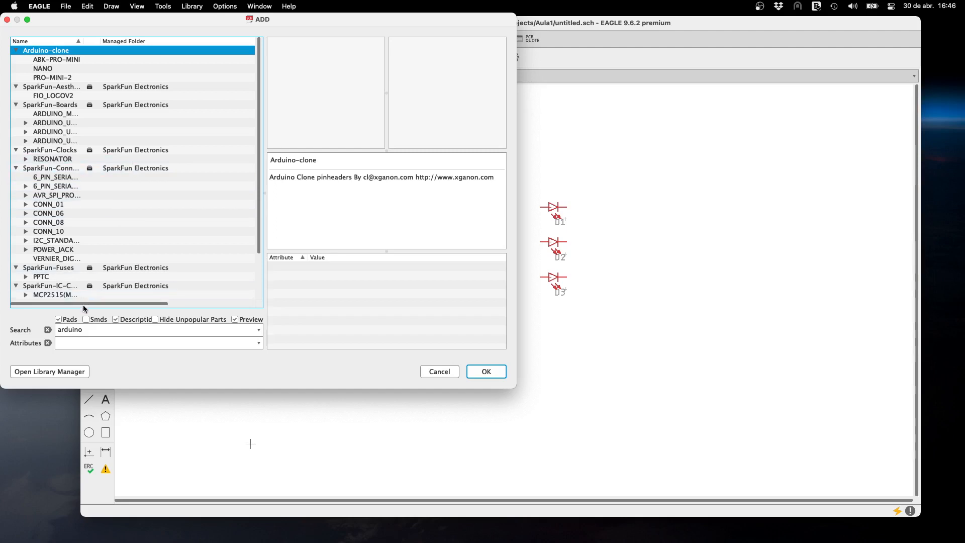
{"action": "left_click", "coordinate": [90, 330]}
{"action": "left_click", "coordinate": [47, 60]}
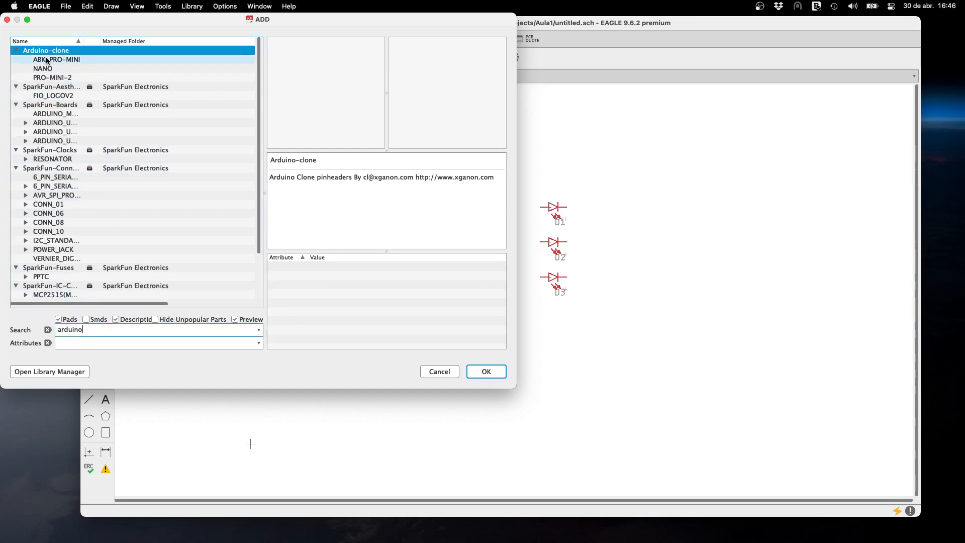
{"action": "left_click", "coordinate": [47, 69]}
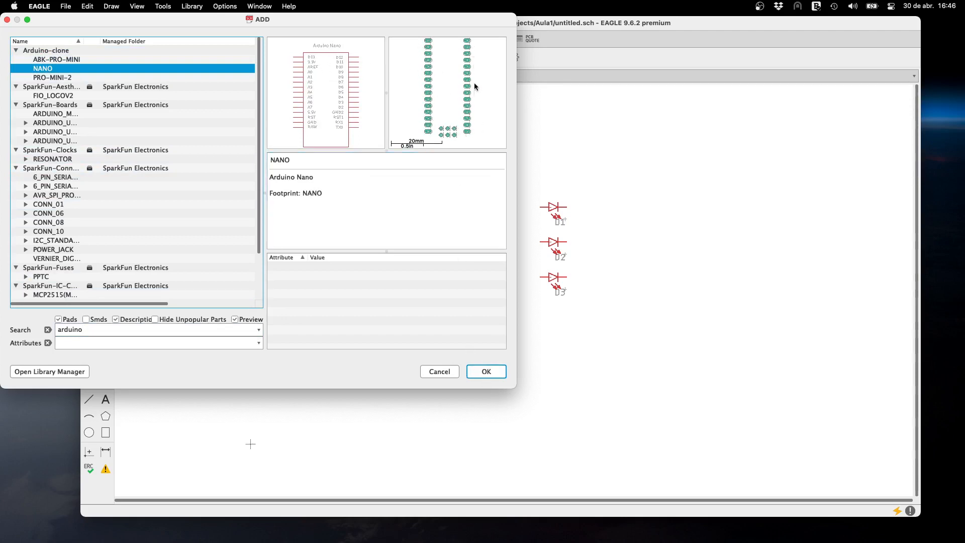
{"action": "left_click", "coordinate": [486, 372]}
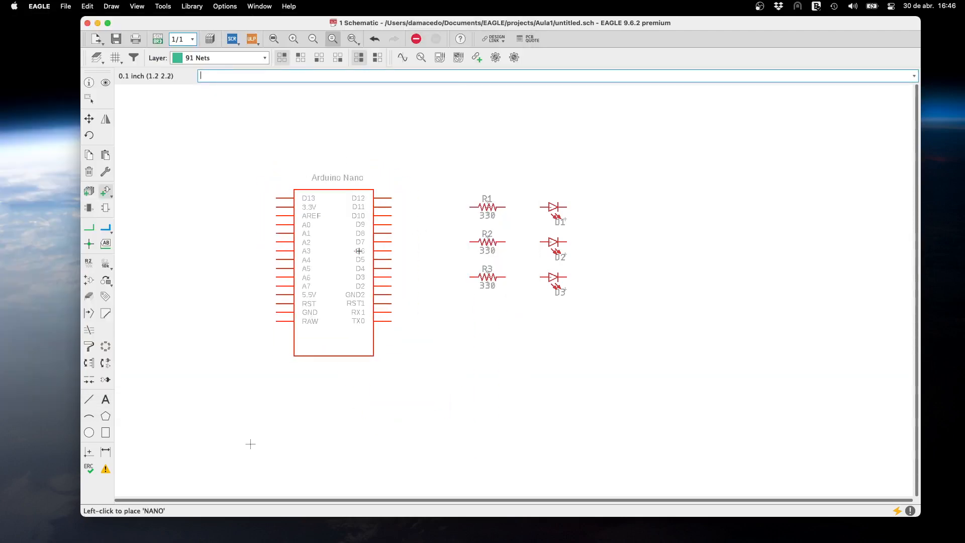
{"action": "left_click", "coordinate": [358, 250]}
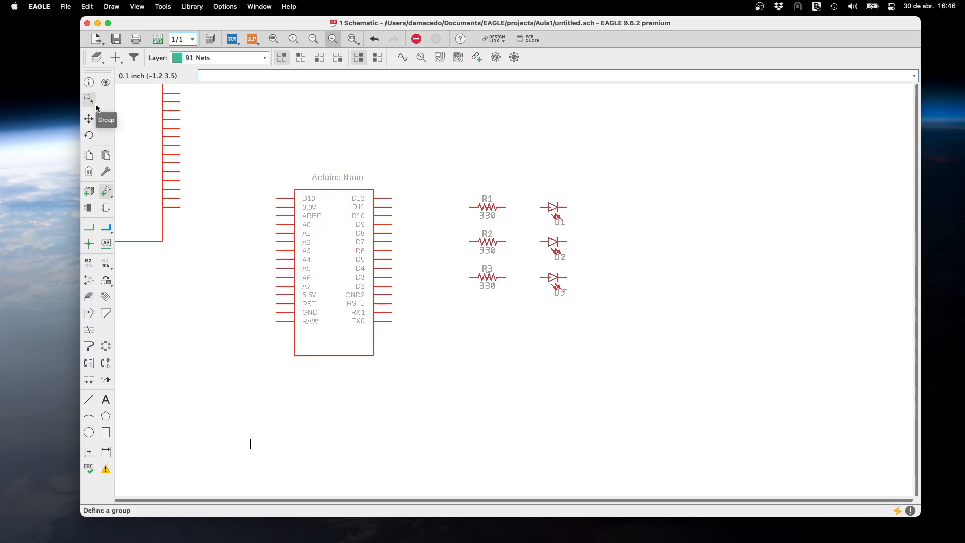
Move the Arduino Nano symbol so that its D12 pin lines up horizontally with resistor R1.
{"action": "left_click", "coordinate": [89, 118]}
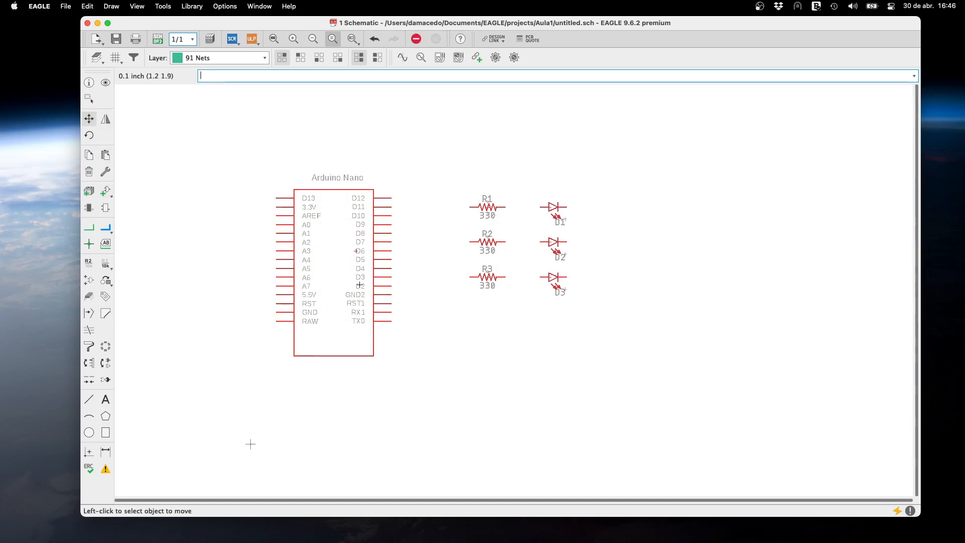
{"action": "left_click", "coordinate": [357, 252]}
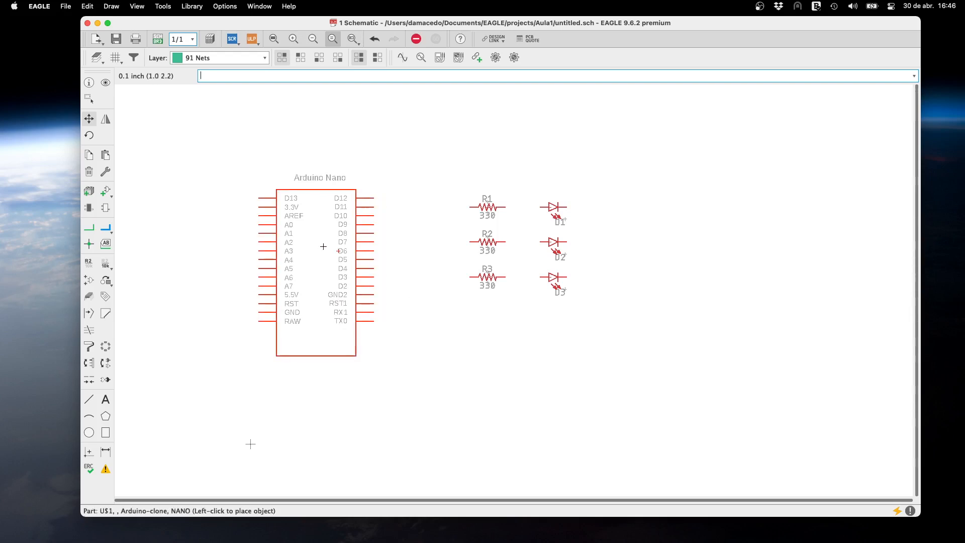
{"action": "left_click", "coordinate": [363, 257]}
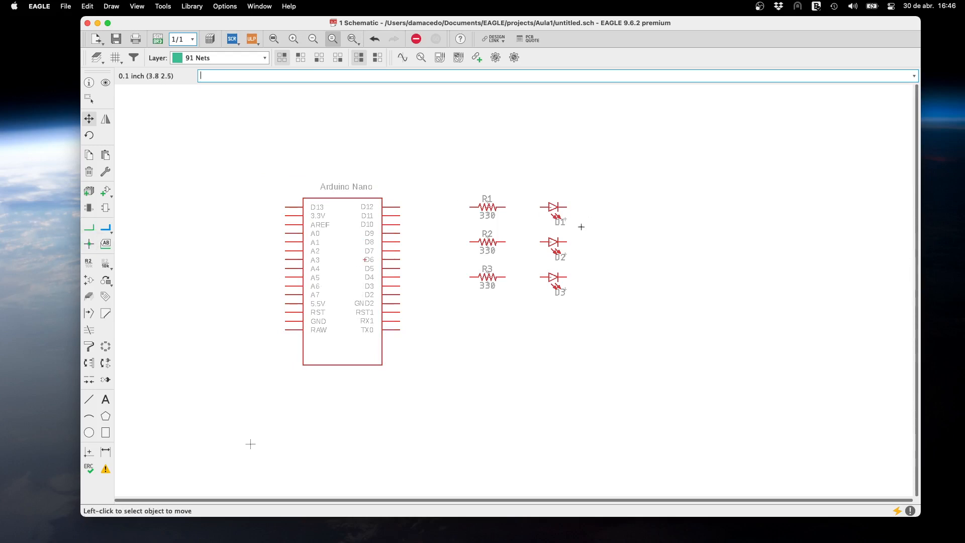
Draw nets from the Arduino Nano's D12 pin to R1 and from R1 to LED D1.
{"action": "left_click", "coordinate": [91, 229]}
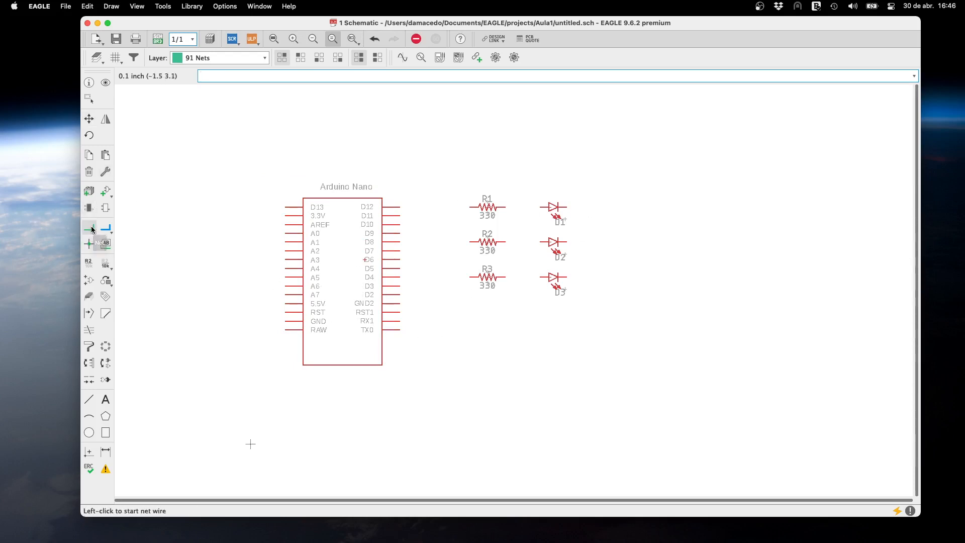
{"action": "left_click", "coordinate": [400, 206]}
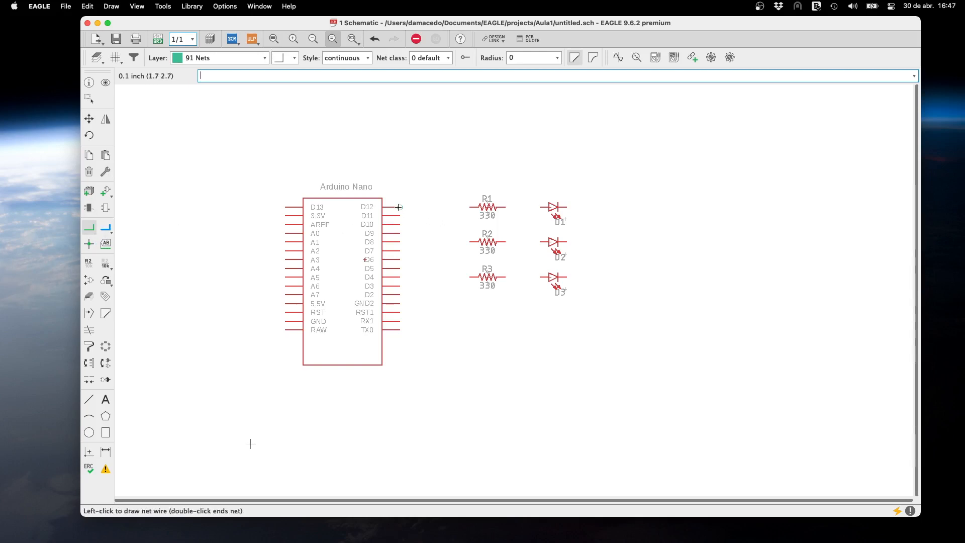
{"action": "left_click", "coordinate": [470, 207]}
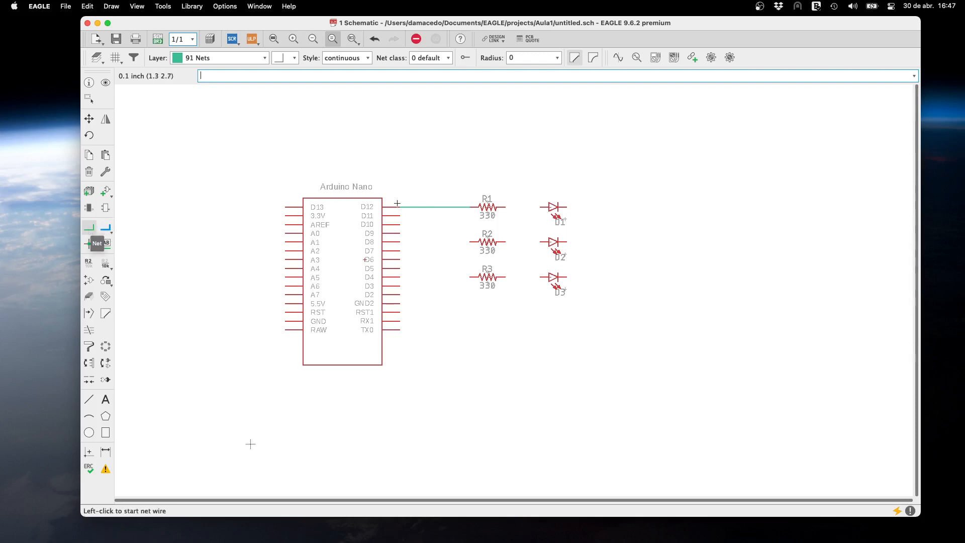
{"action": "left_click", "coordinate": [505, 206]}
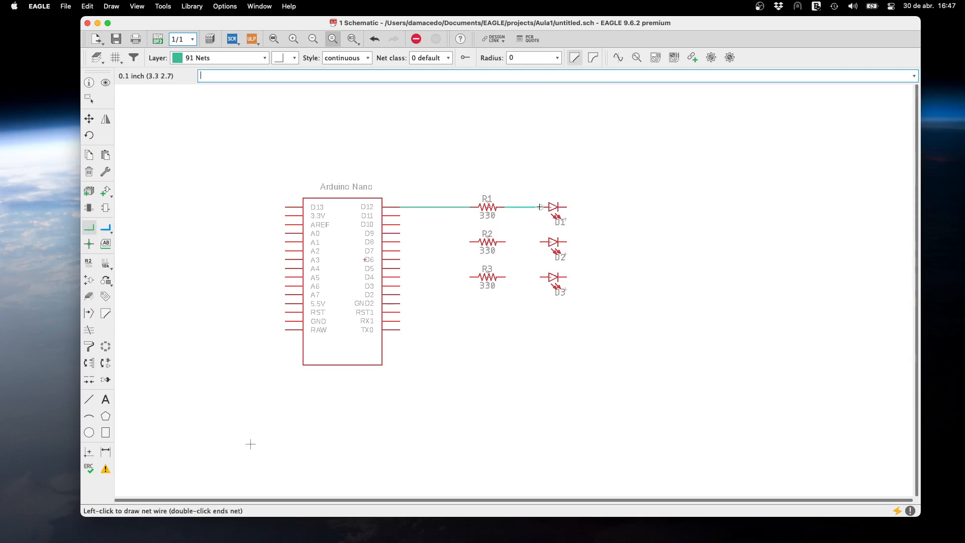
{"action": "left_click", "coordinate": [542, 206]}
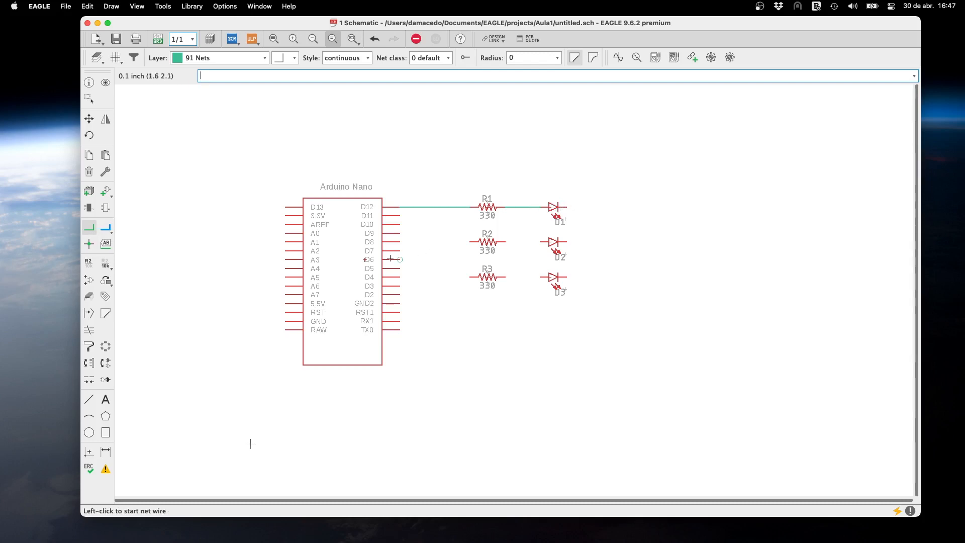
Draw nets from the Arduino Nano's D11 pin to R2 and from its D10 pin to R3.
{"action": "left_click", "coordinate": [400, 216]}
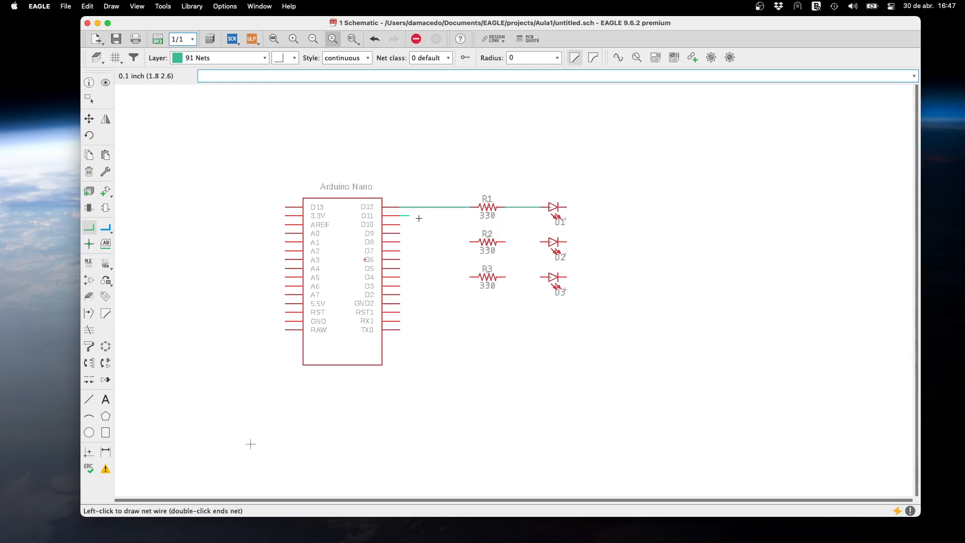
{"action": "left_click", "coordinate": [452, 216]}
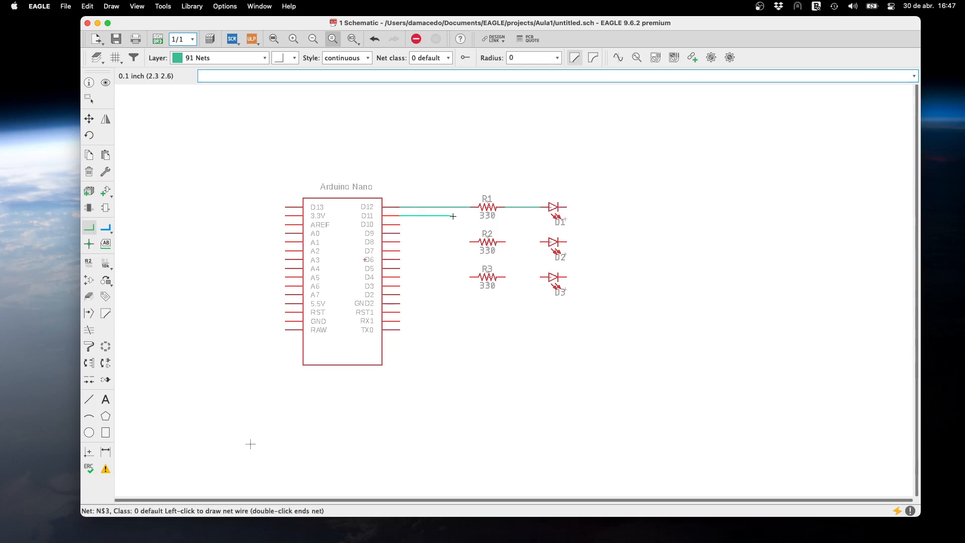
{"action": "left_click", "coordinate": [469, 241]}
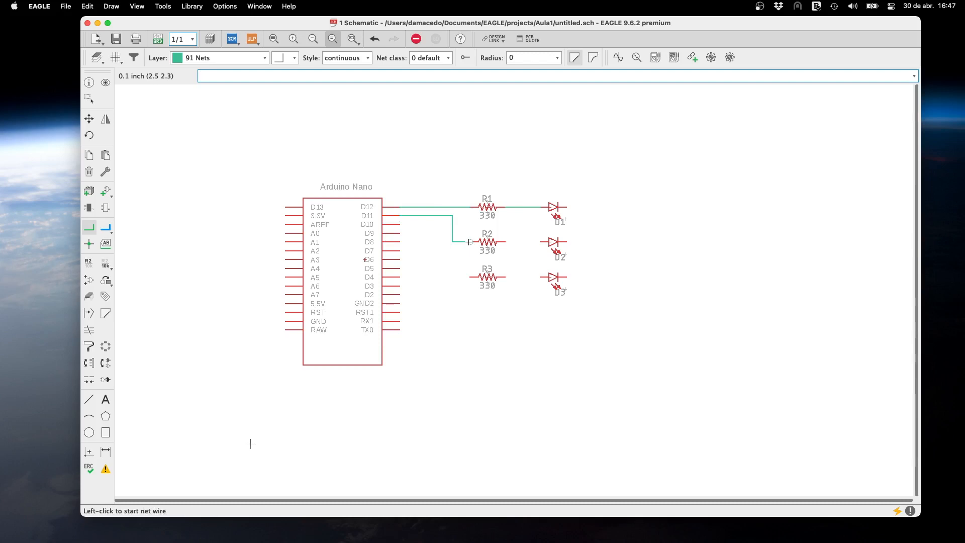
{"action": "left_click", "coordinate": [399, 225]}
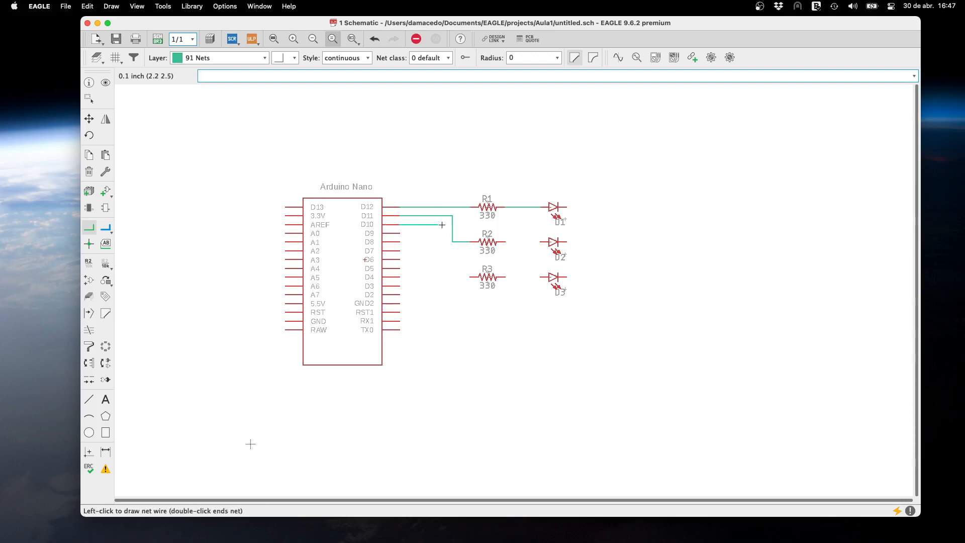
{"action": "left_click", "coordinate": [442, 224]}
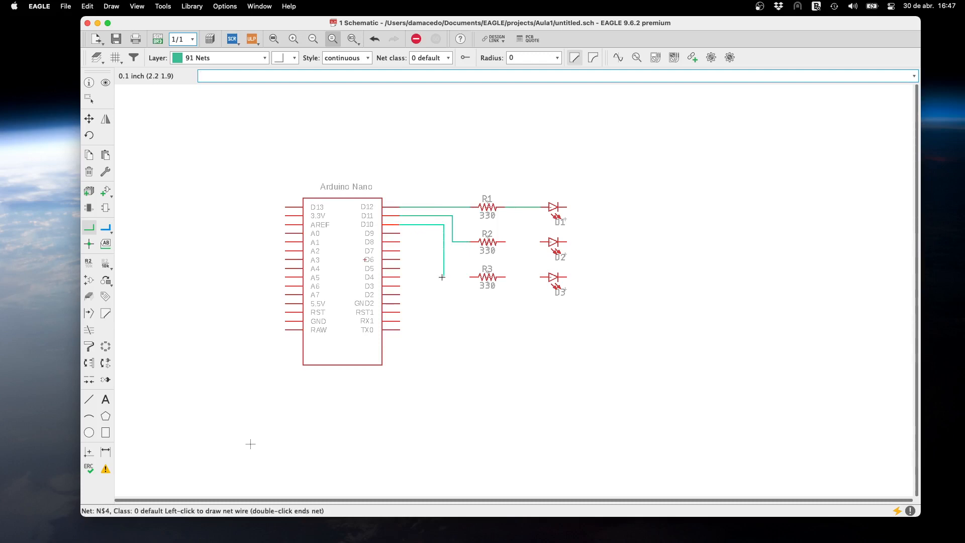
{"action": "left_click", "coordinate": [470, 277]}
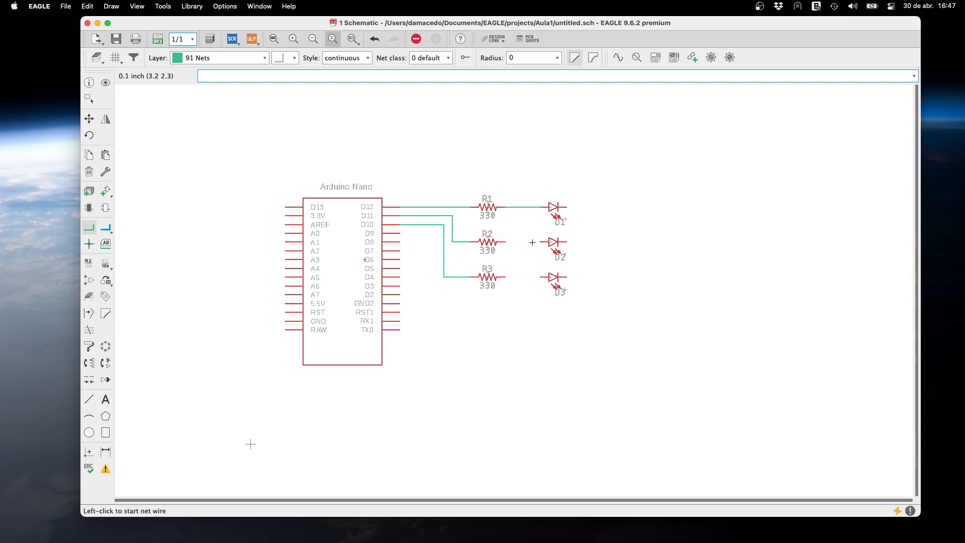
Draw nets from R2 to LED D2 and from R3 to LED D3.
{"action": "left_click", "coordinate": [505, 242]}
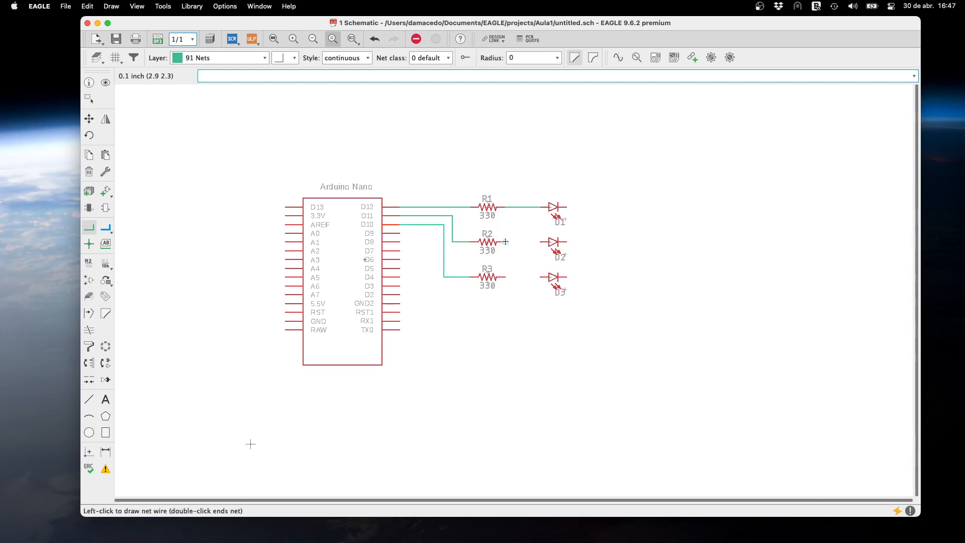
{"action": "left_click", "coordinate": [539, 242]}
{"action": "left_click", "coordinate": [505, 277]}
{"action": "left_click", "coordinate": [541, 276]}
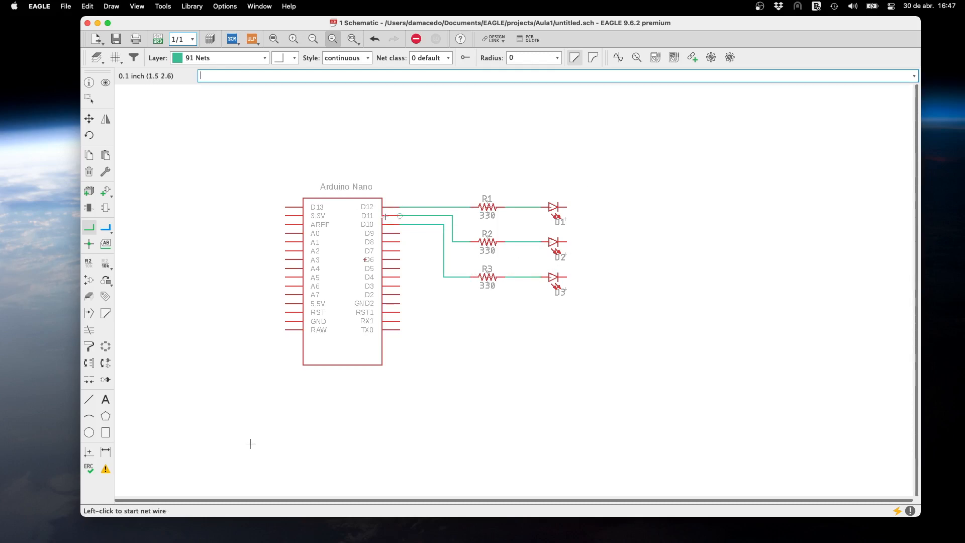
Draw a net from the cathode of D1 around beneath the Arduino Nano to its GND pin.
{"action": "left_click", "coordinate": [567, 207]}
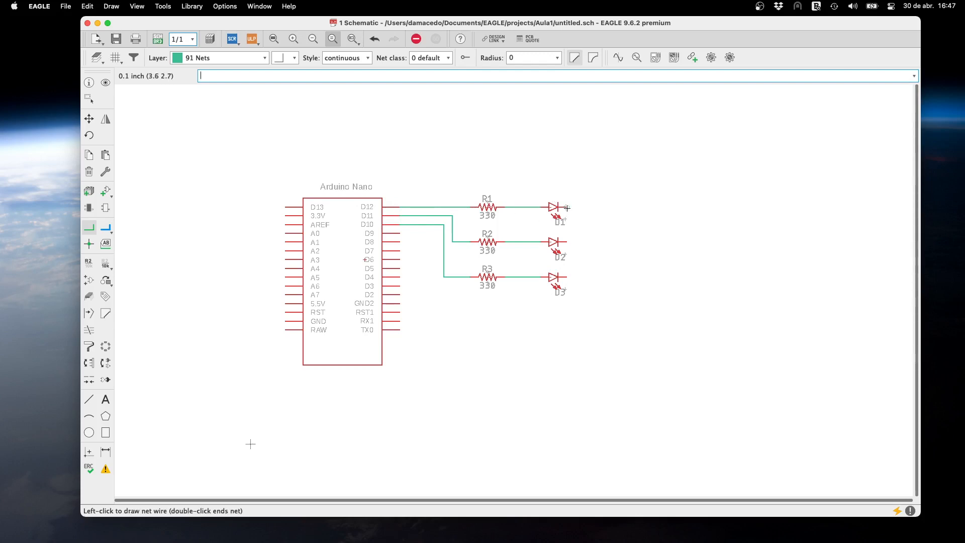
{"action": "left_click", "coordinate": [602, 417]}
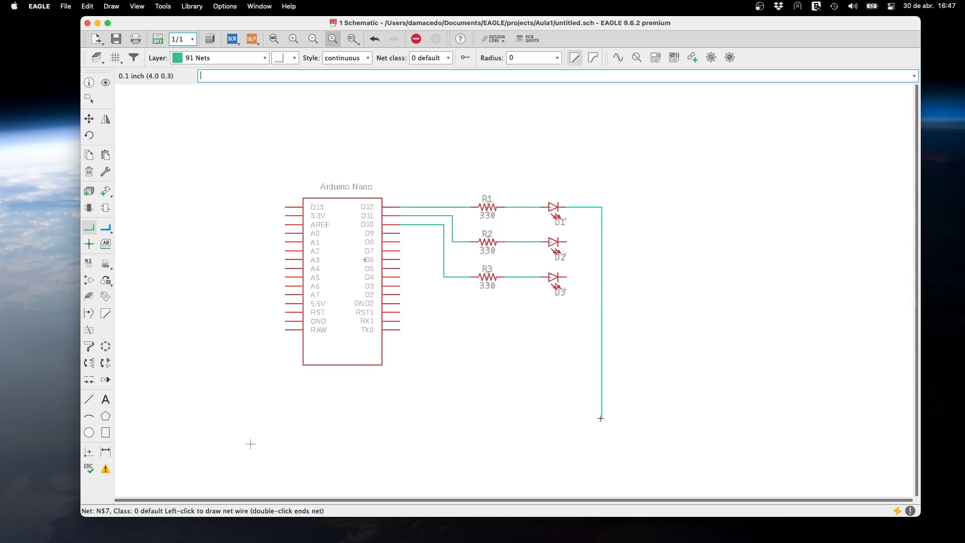
{"action": "left_click", "coordinate": [258, 407]}
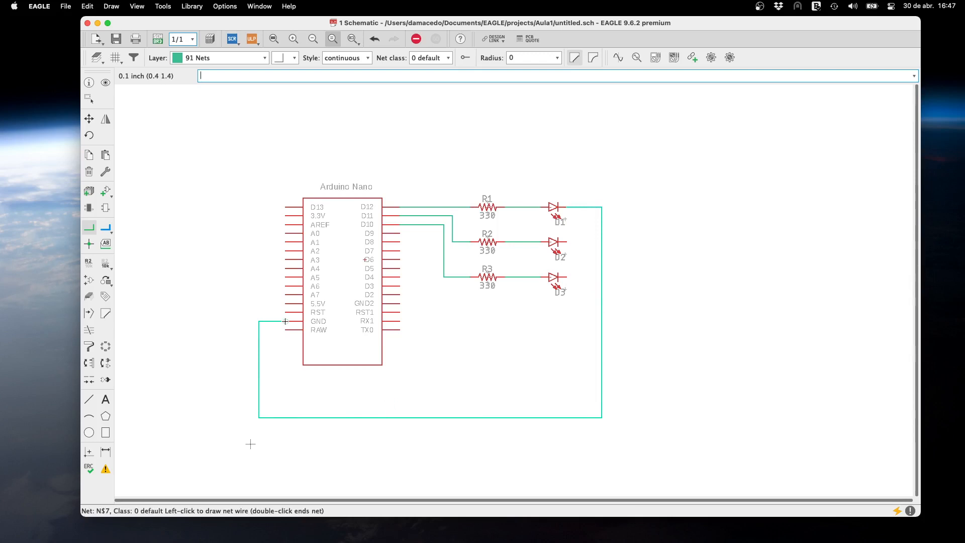
{"action": "left_click", "coordinate": [285, 320]}
Join the cathodes of D3 and D2 to the vertical ground net with net wires.
{"action": "left_click", "coordinate": [567, 277]}
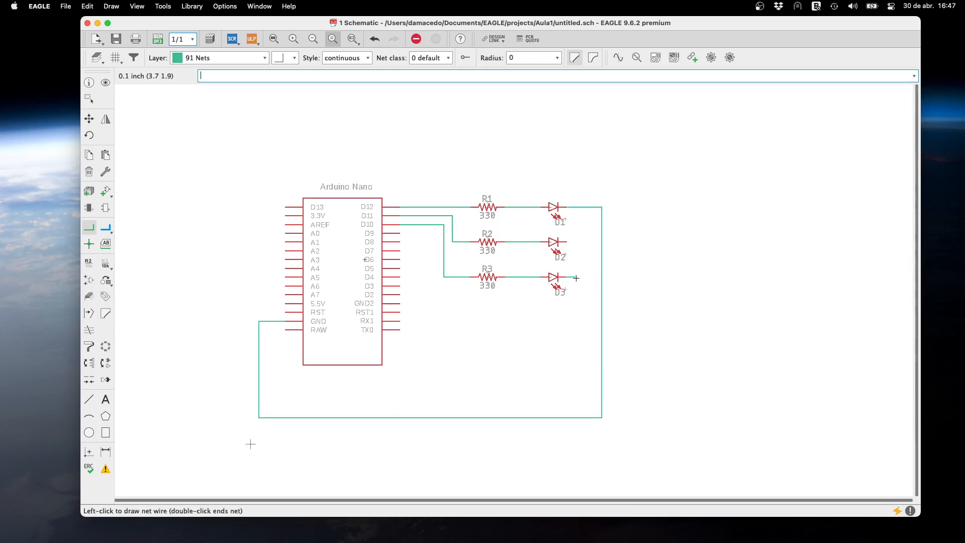
{"action": "left_click", "coordinate": [602, 277]}
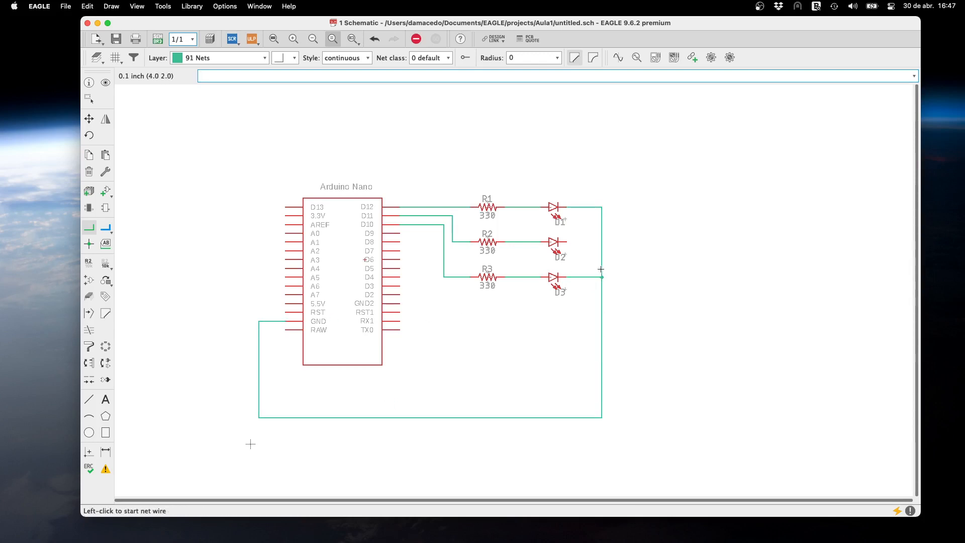
{"action": "left_click", "coordinate": [565, 242]}
{"action": "left_click", "coordinate": [602, 241]}
Search the component libraries for power jack and place the SCD-014A jack beside the Arduino Nano's GND pin.
{"action": "left_click", "coordinate": [105, 191]}
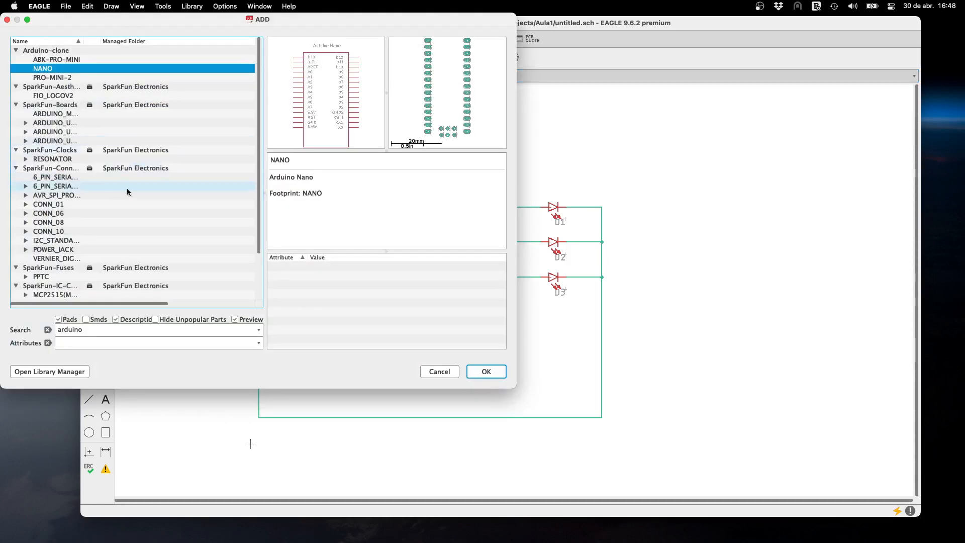
{"action": "double_click", "coordinate": [89, 331]}
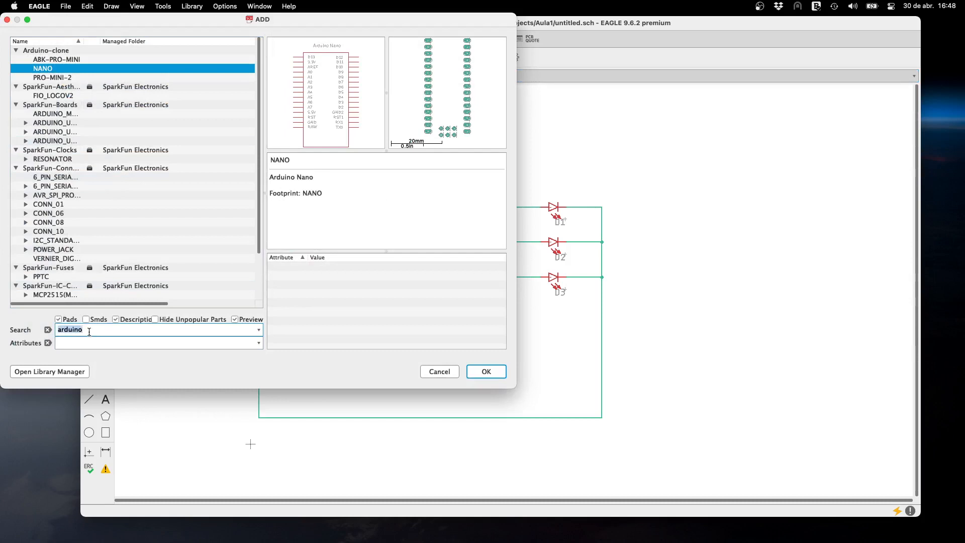
{"action": "type", "text": "power jack"}
{"action": "key", "text": "Return"}
{"action": "left_click", "coordinate": [48, 149]}
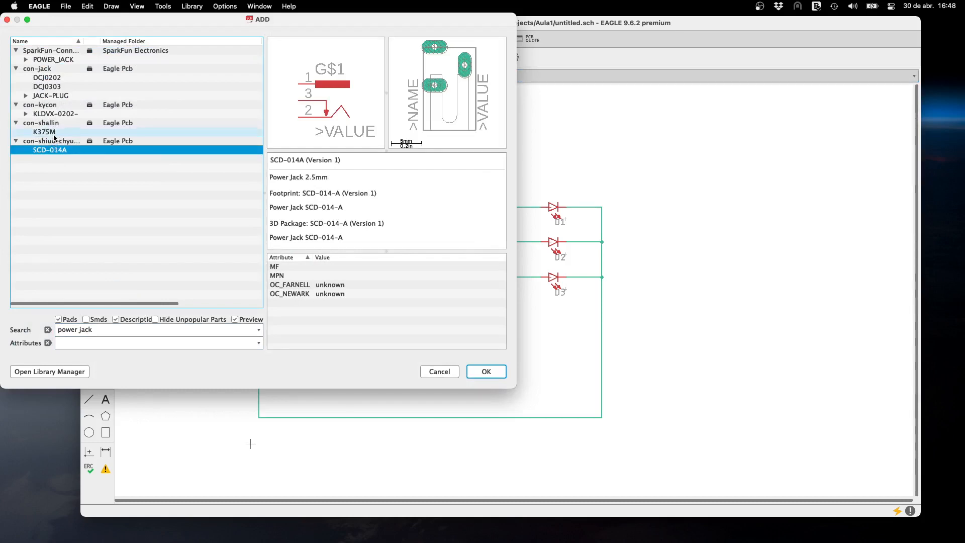
{"action": "left_click", "coordinate": [56, 133]}
{"action": "left_click", "coordinate": [55, 150]}
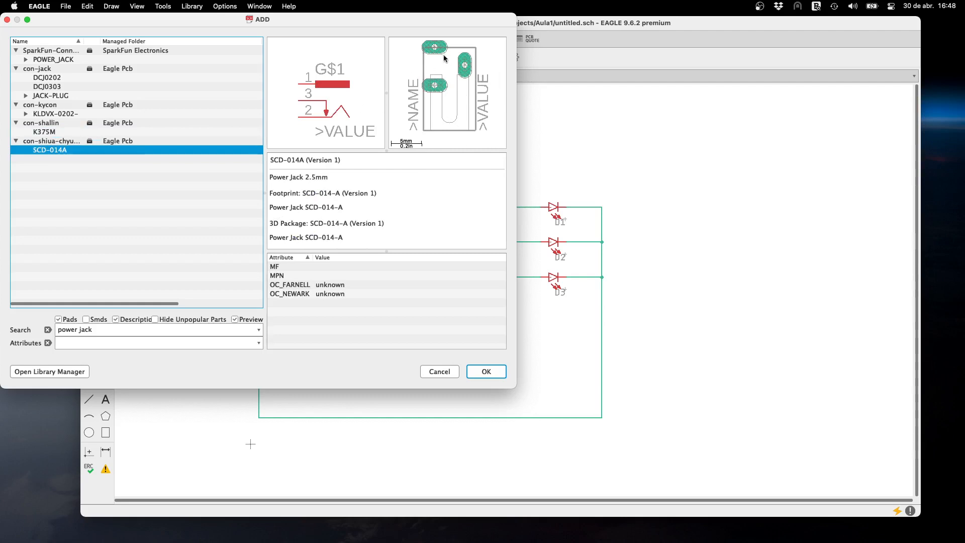
{"action": "left_click", "coordinate": [407, 201]}
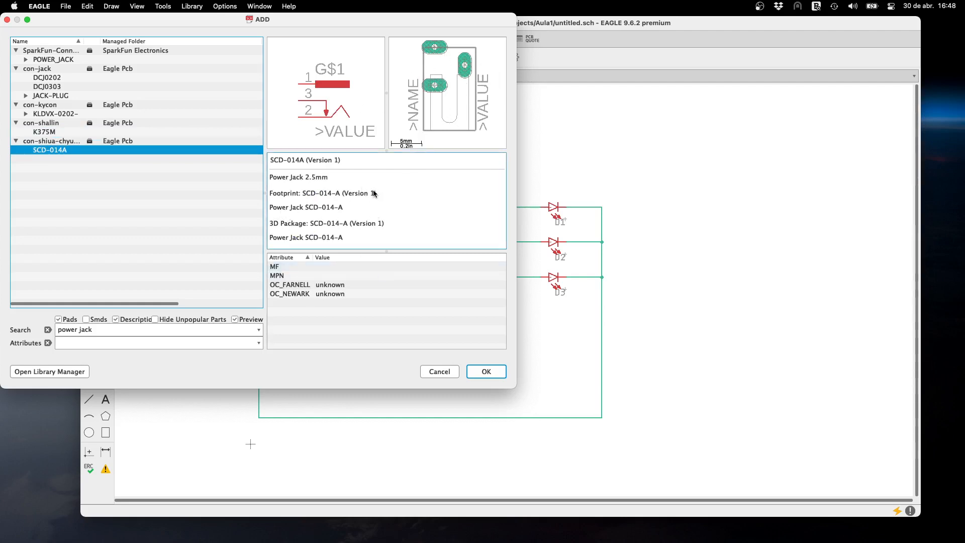
{"action": "left_click", "coordinate": [486, 371]}
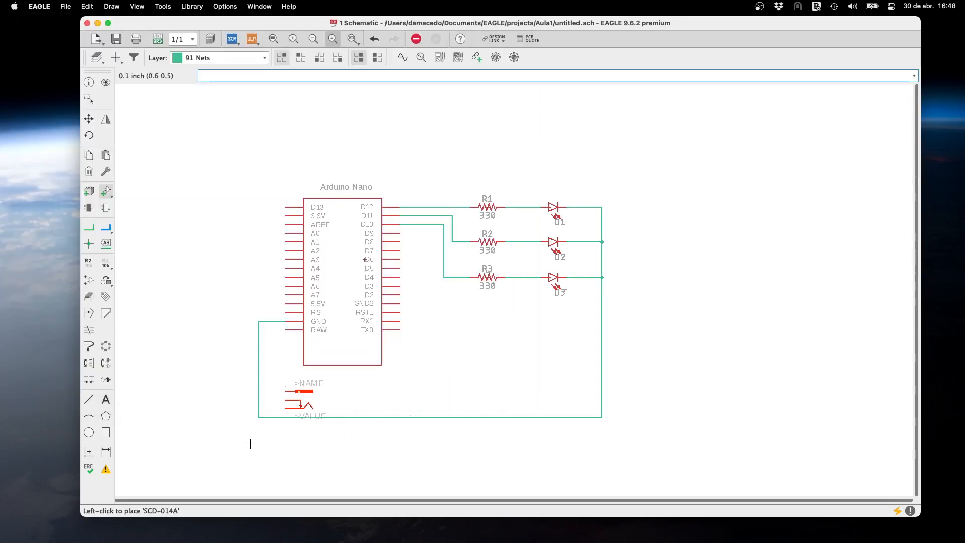
{"action": "left_click", "coordinate": [201, 326]}
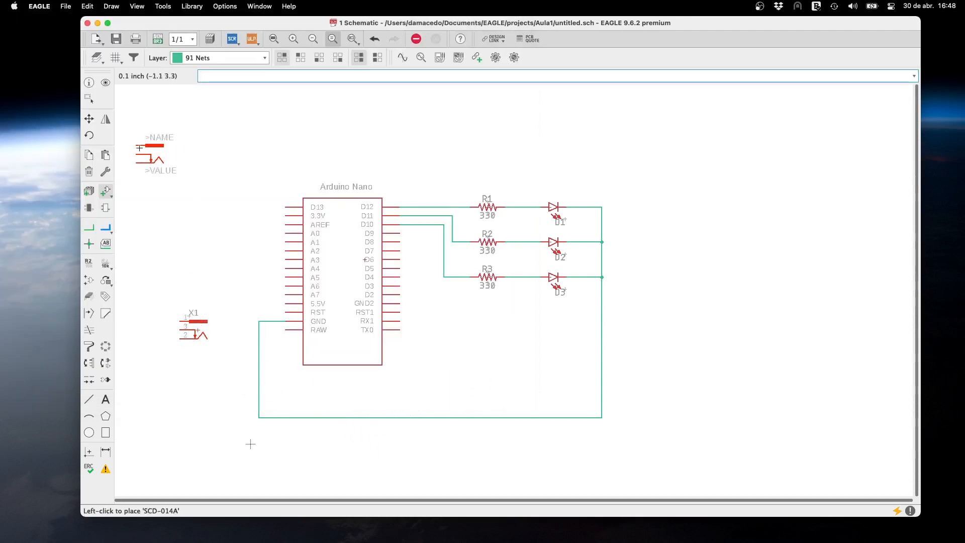
Rotate power jack X1 by 180 degrees so its pins face the Arduino Nano.
{"action": "left_click", "coordinate": [91, 135]}
{"action": "left_click", "coordinate": [195, 334]}
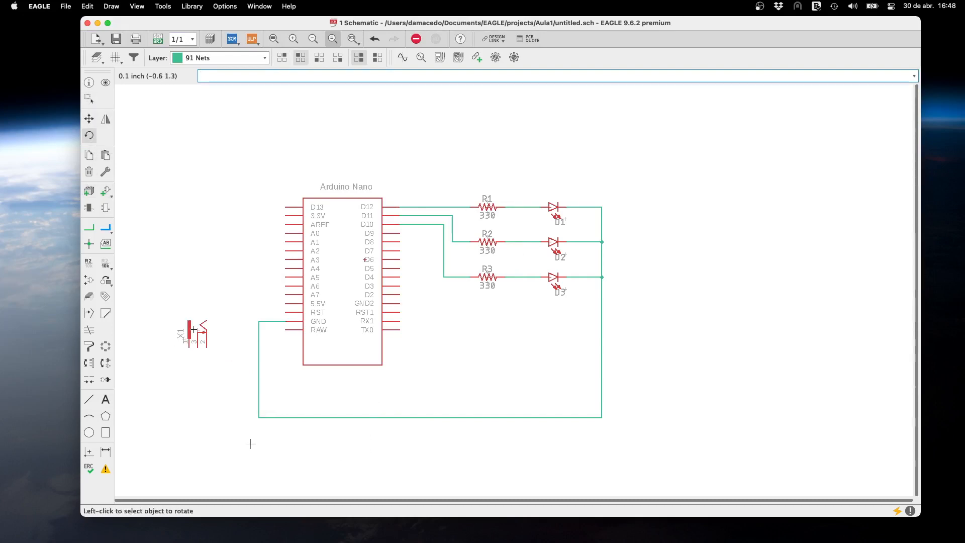
{"action": "left_click", "coordinate": [194, 330]}
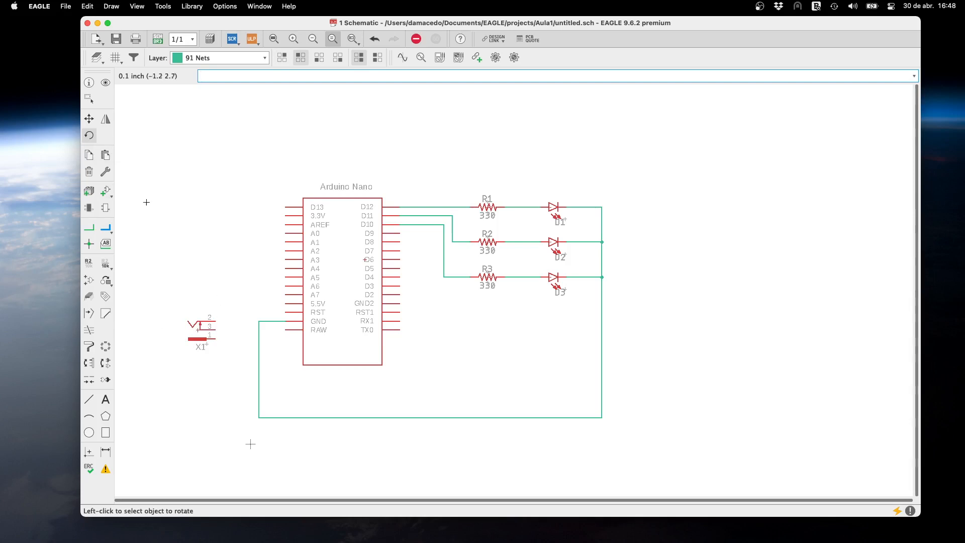
Draw nets from X1's pin 3 to the Arduino's GND net and from X1's pin 2 to its 3.3V pin.
{"action": "left_click", "coordinate": [88, 227]}
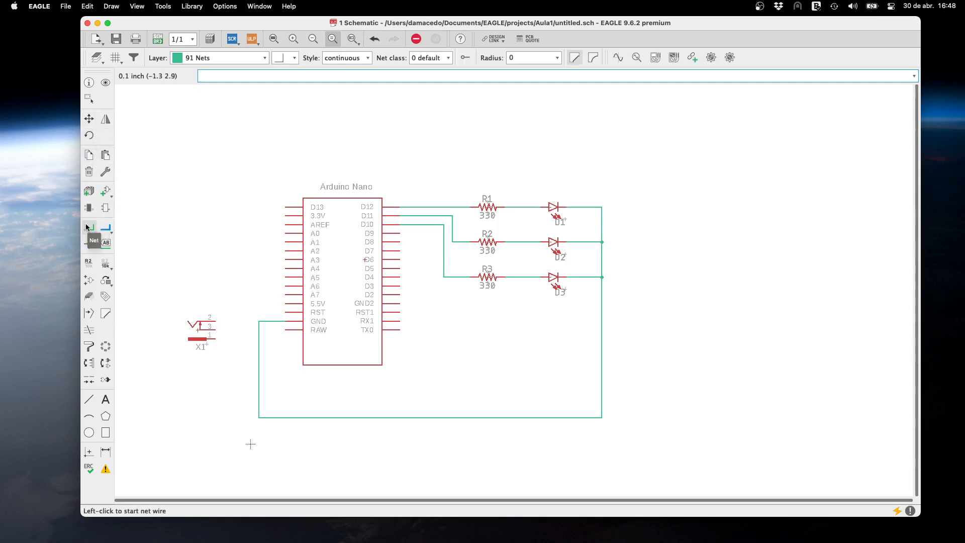
{"action": "left_click", "coordinate": [216, 330]}
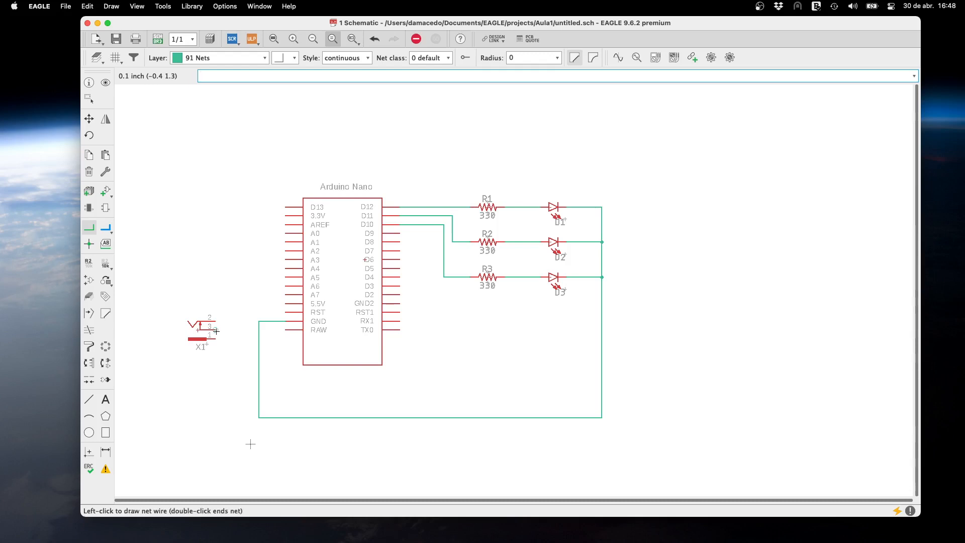
{"action": "left_click", "coordinate": [257, 321]}
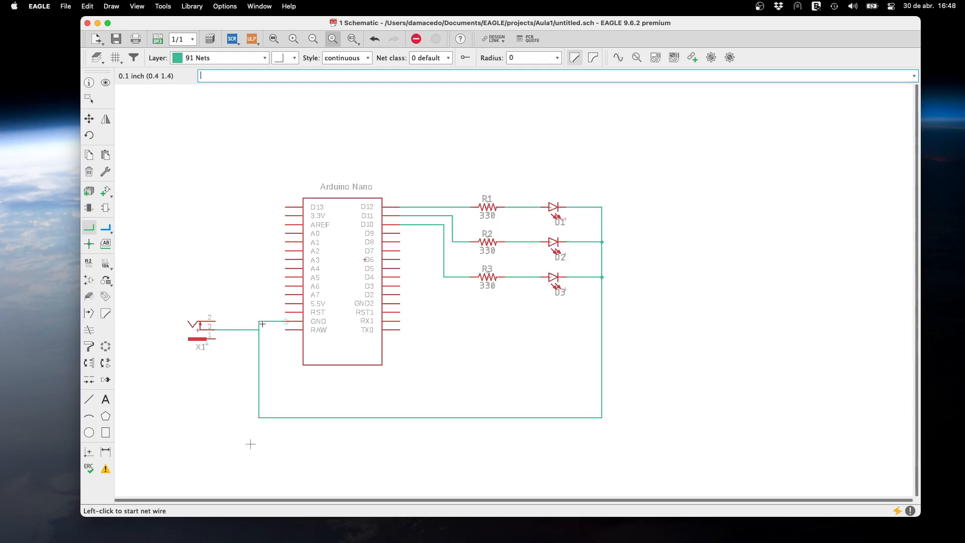
{"action": "left_click", "coordinate": [215, 320]}
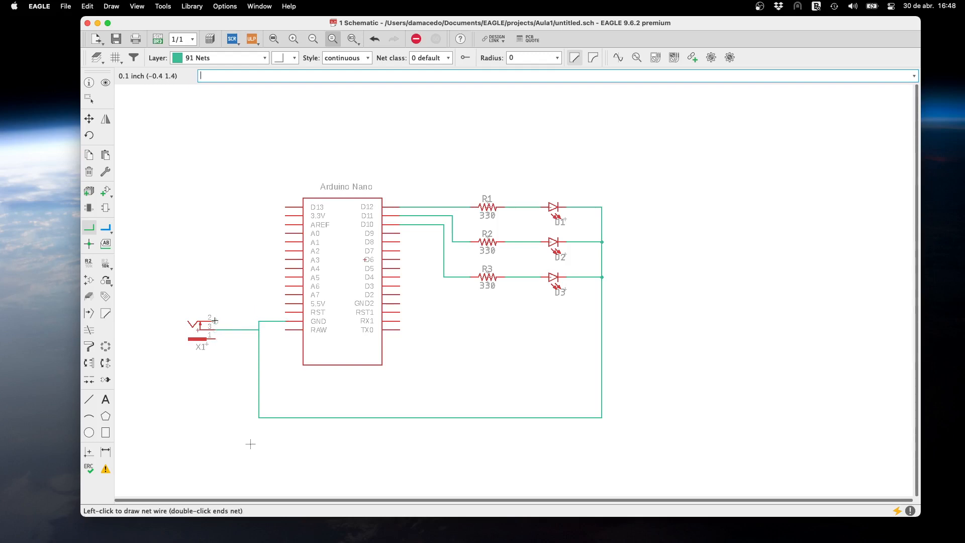
{"action": "left_click", "coordinate": [285, 216]}
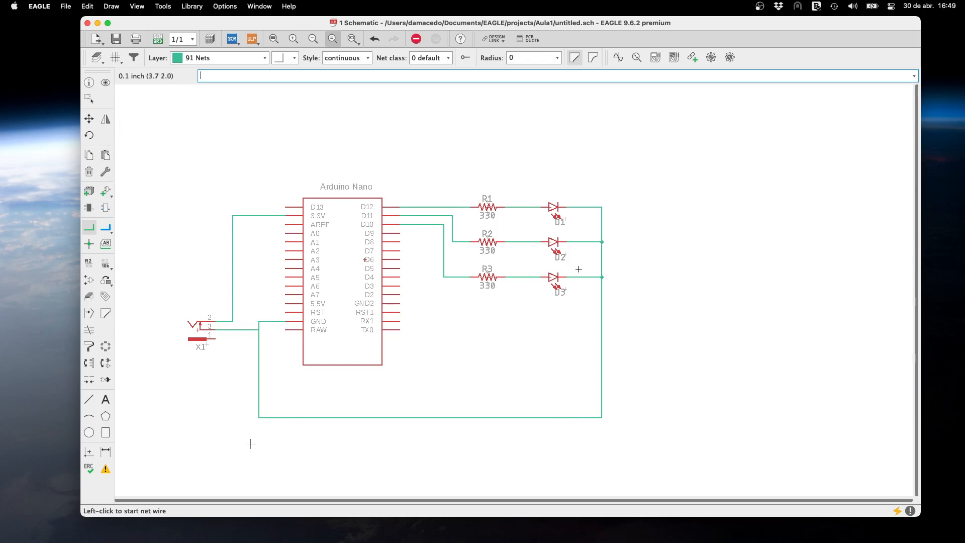
Search the component libraries for ground.
{"action": "left_click", "coordinate": [105, 192]}
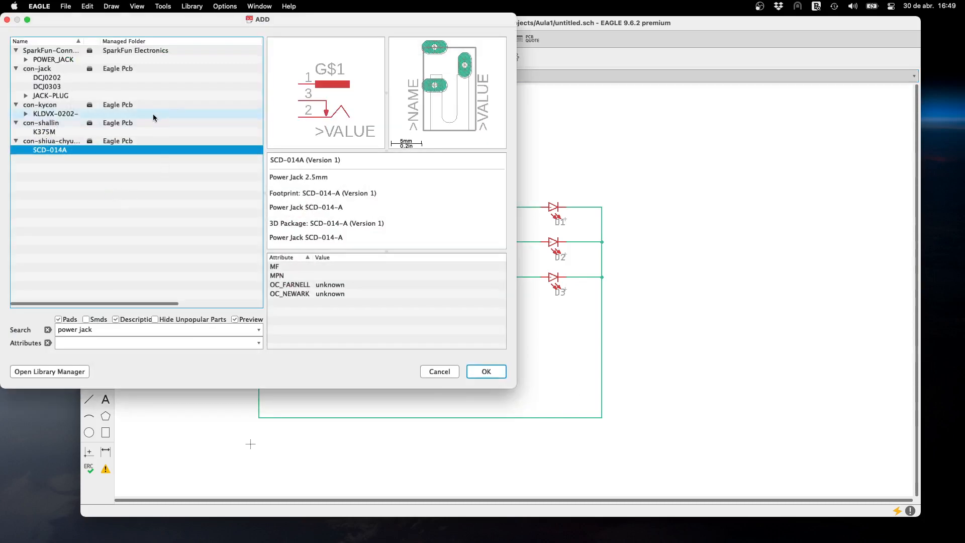
{"action": "triple_click", "coordinate": [112, 329]}
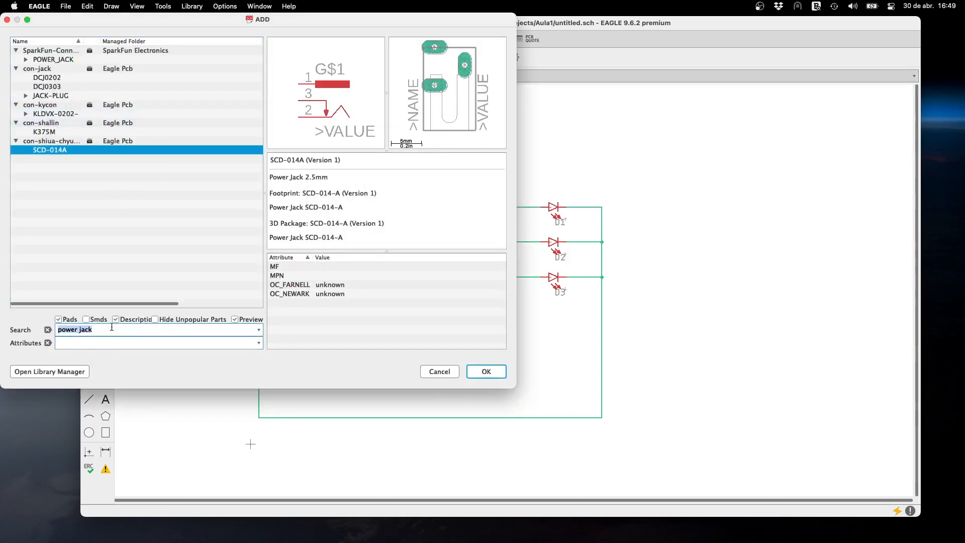
{"action": "type", "text": "ground"}
{"action": "key", "text": "Return"}
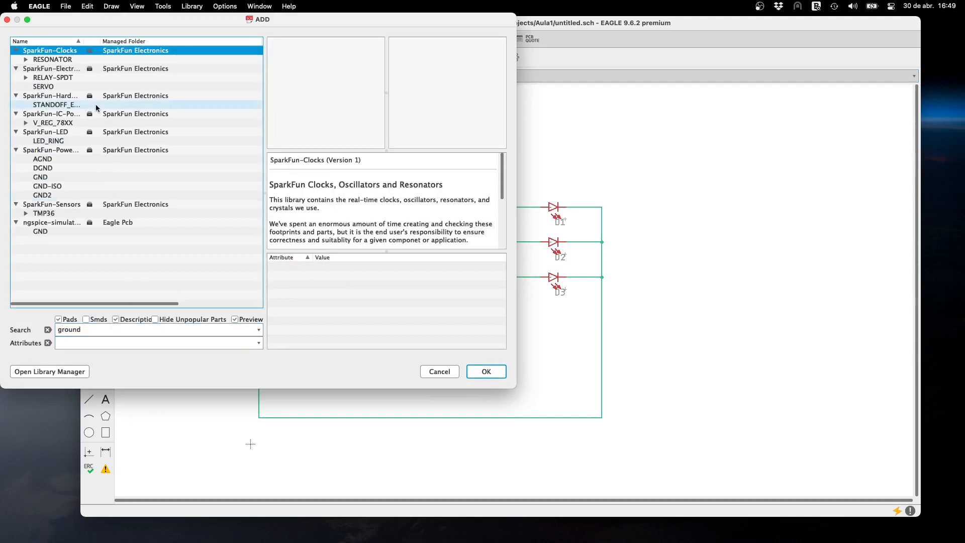
Compare the previews and descriptions of the AGND, DGND, GND, GND-ISO and GND2 ground symbols.
{"action": "left_click", "coordinate": [89, 168]}
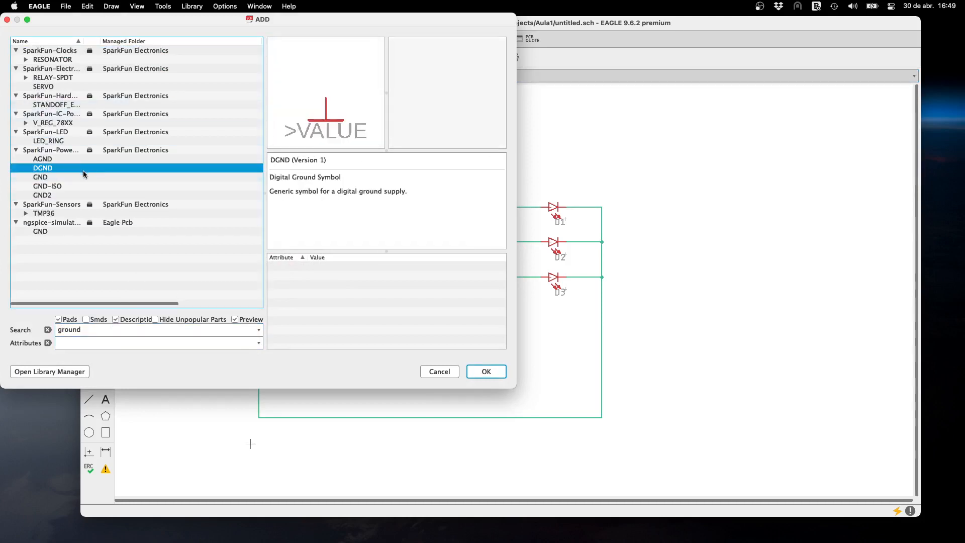
{"action": "left_click", "coordinate": [79, 176]}
{"action": "left_click", "coordinate": [78, 186]}
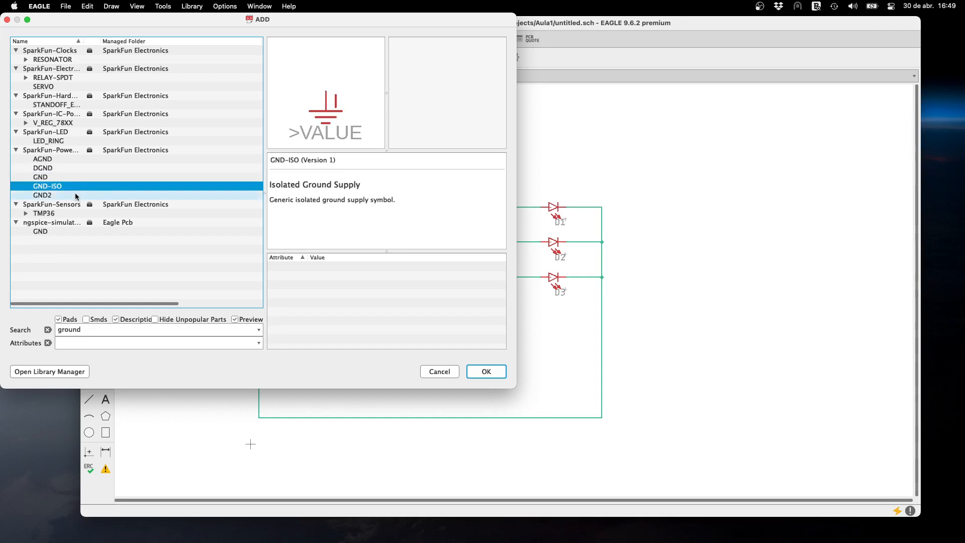
{"action": "left_click", "coordinate": [74, 195]}
{"action": "left_click", "coordinate": [73, 188]}
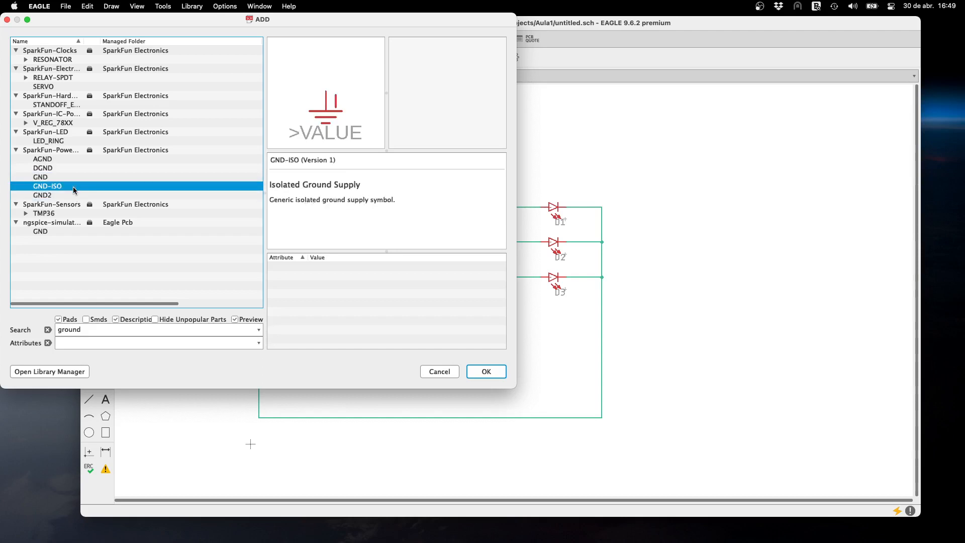
{"action": "left_click", "coordinate": [74, 197]}
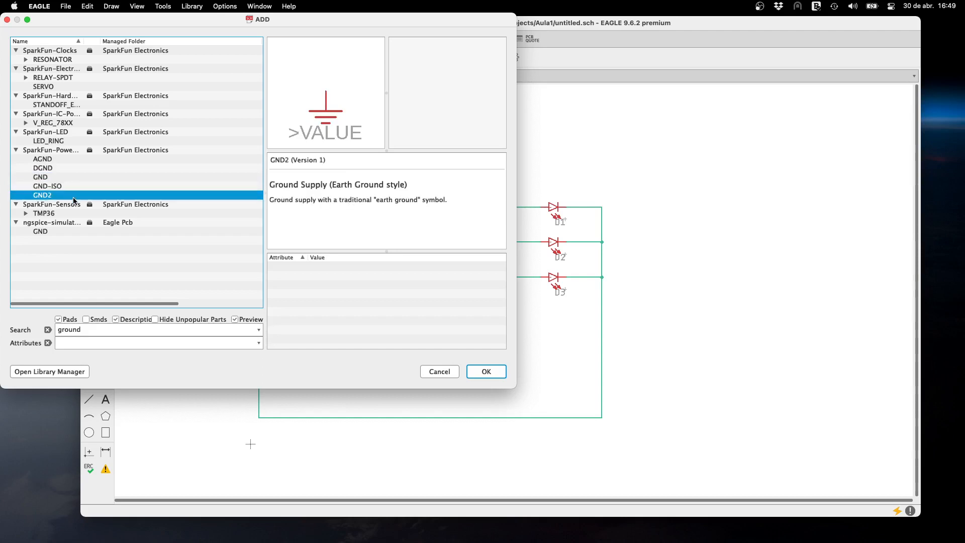
{"action": "left_click", "coordinate": [69, 160]}
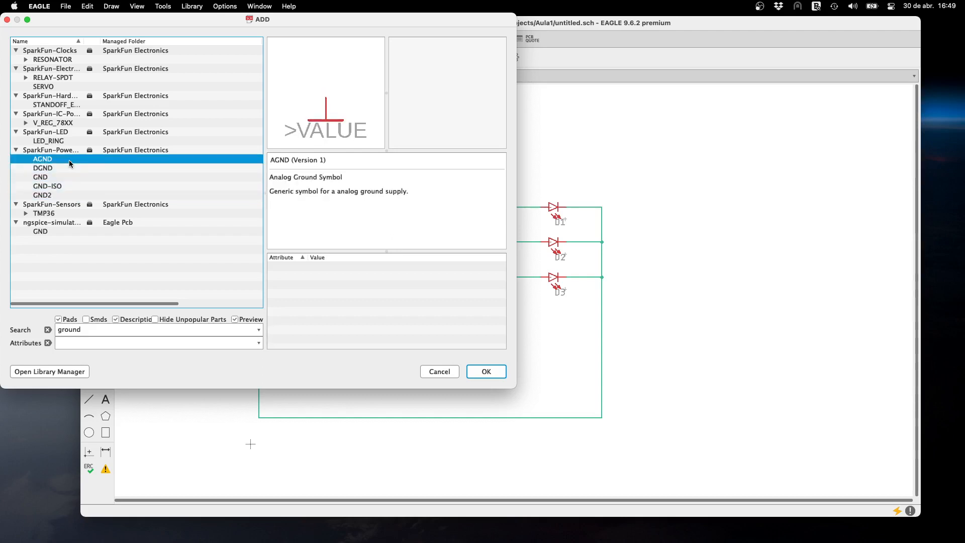
{"action": "left_click", "coordinate": [68, 169]}
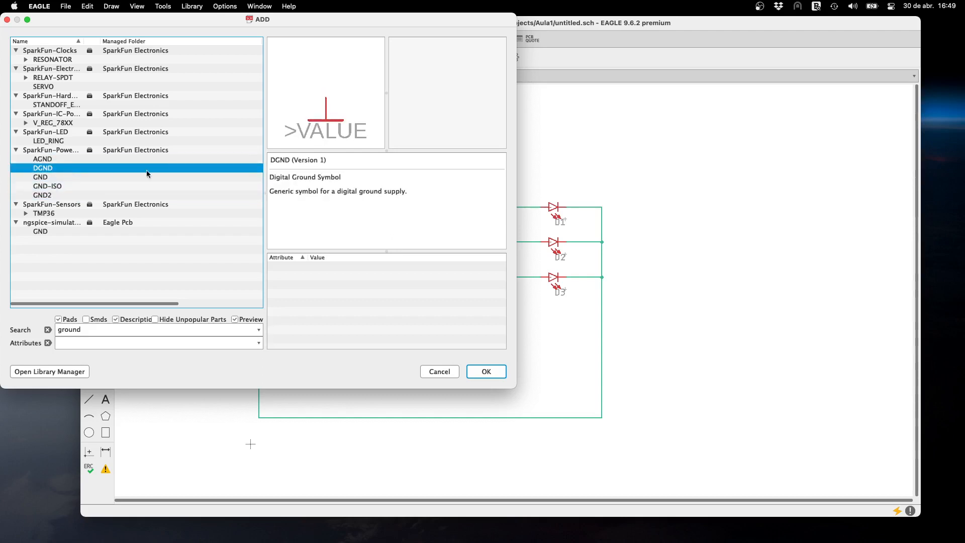
{"action": "left_click", "coordinate": [61, 177]}
{"action": "left_click", "coordinate": [56, 186]}
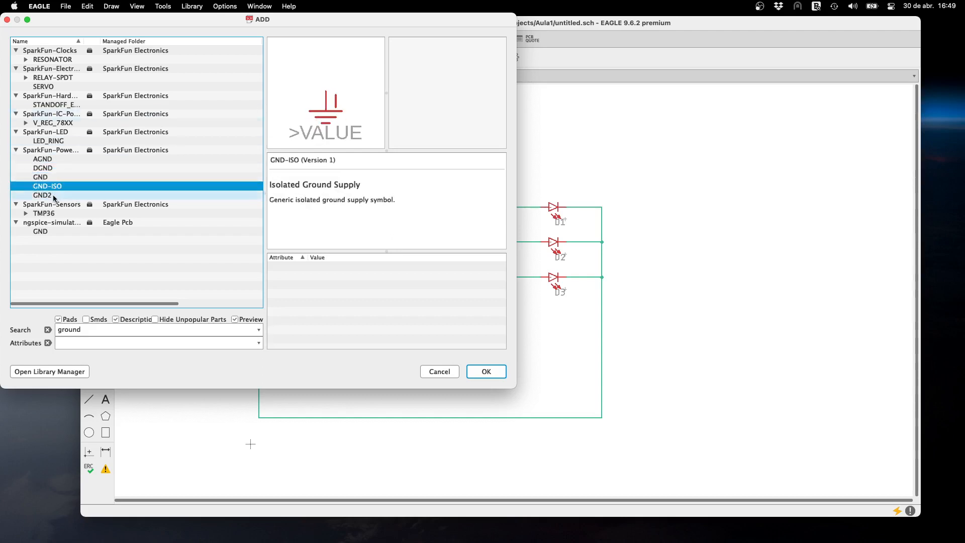
{"action": "left_click", "coordinate": [53, 195]}
{"action": "left_click", "coordinate": [53, 167]}
{"action": "left_click", "coordinate": [53, 158]}
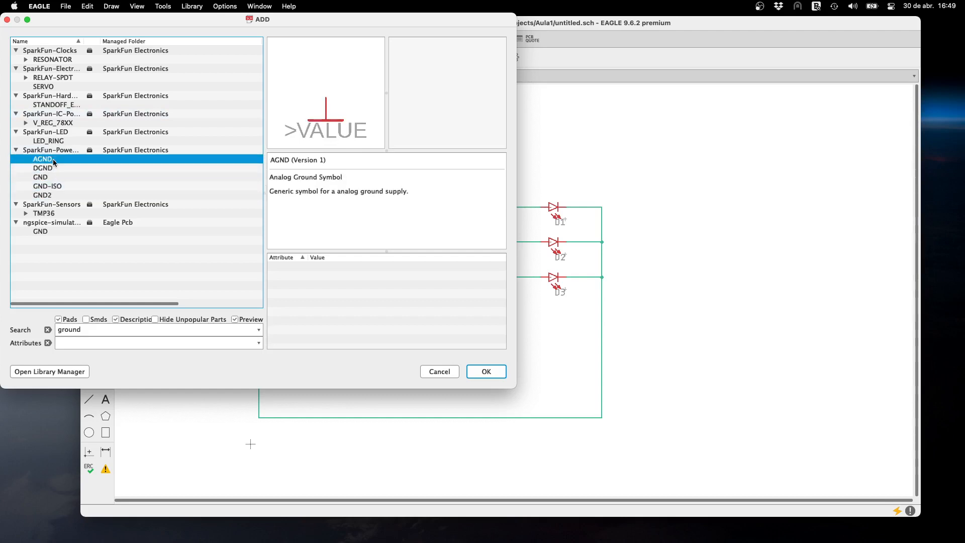
Place two DGND ground symbols, one to the lower right of LED D3 and one below power jack X1.
{"action": "left_click", "coordinate": [53, 167]}
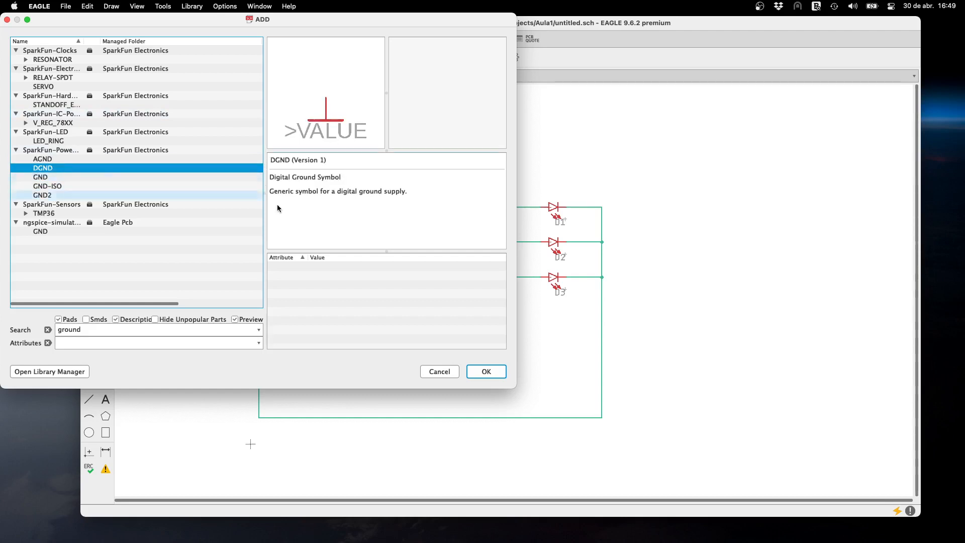
{"action": "left_click", "coordinate": [486, 370]}
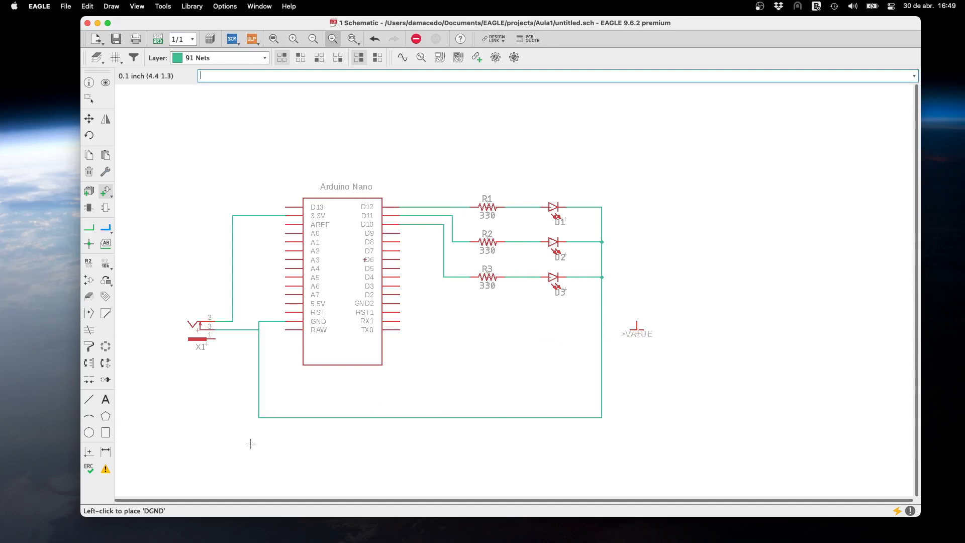
{"action": "left_click", "coordinate": [636, 329]}
{"action": "left_click", "coordinate": [214, 388]}
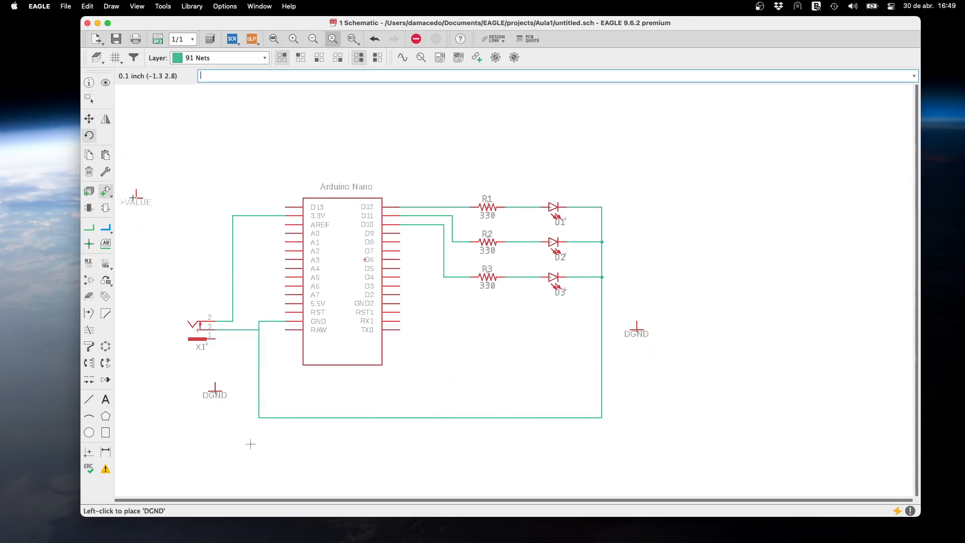
Delete the three net segments running beneath the Arduino Nano between LED D3's cathode junction and the Nano's GND net.
{"action": "left_click", "coordinate": [89, 171]}
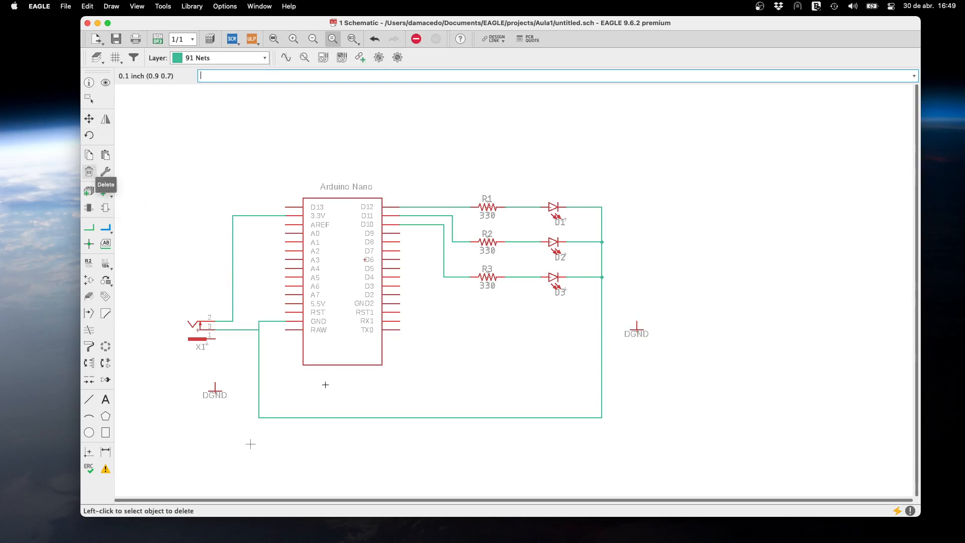
{"action": "left_click", "coordinate": [326, 416]}
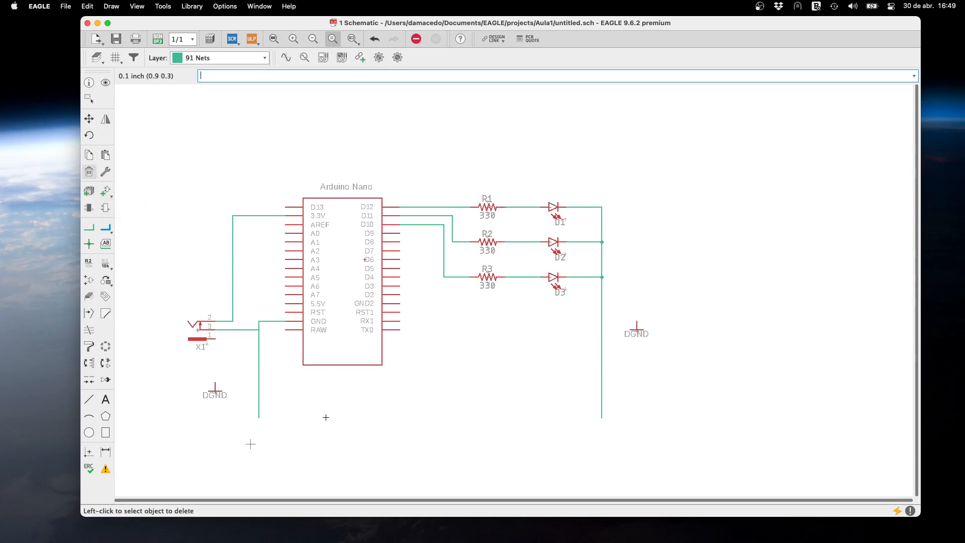
{"action": "left_click", "coordinate": [258, 370]}
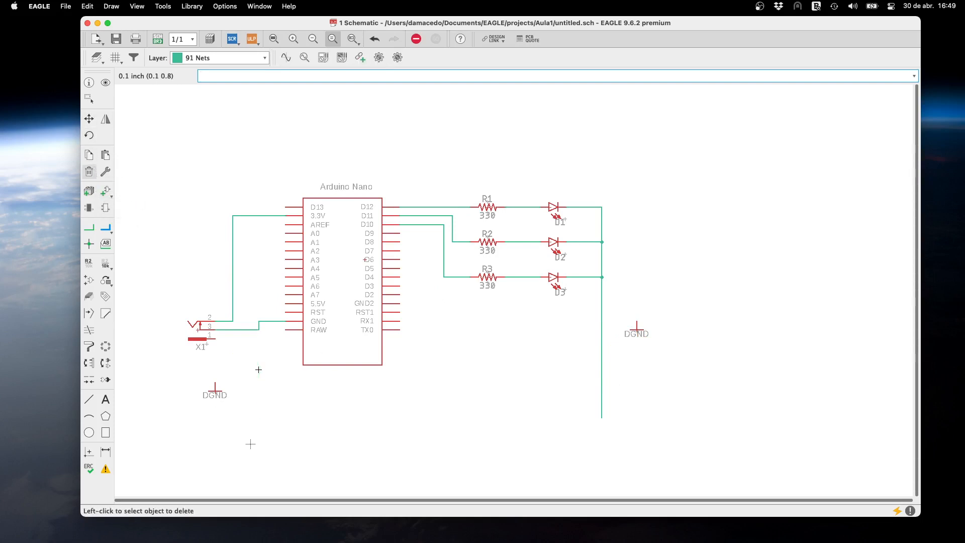
{"action": "left_click", "coordinate": [601, 338]}
Draw a net from D3's cathode junction to the nearby DGND symbol and merge it into supply net GND.
{"action": "left_click", "coordinate": [89, 227]}
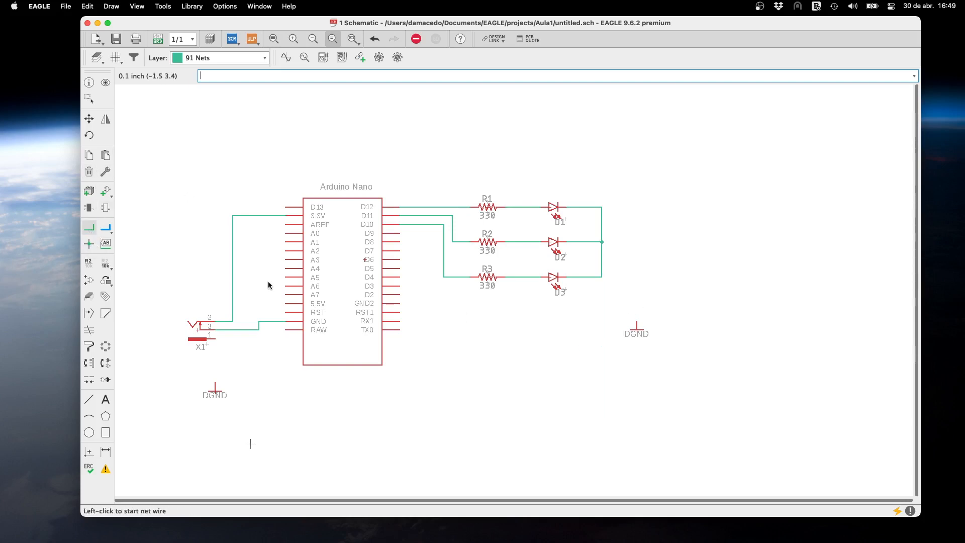
{"action": "left_click", "coordinate": [601, 277]}
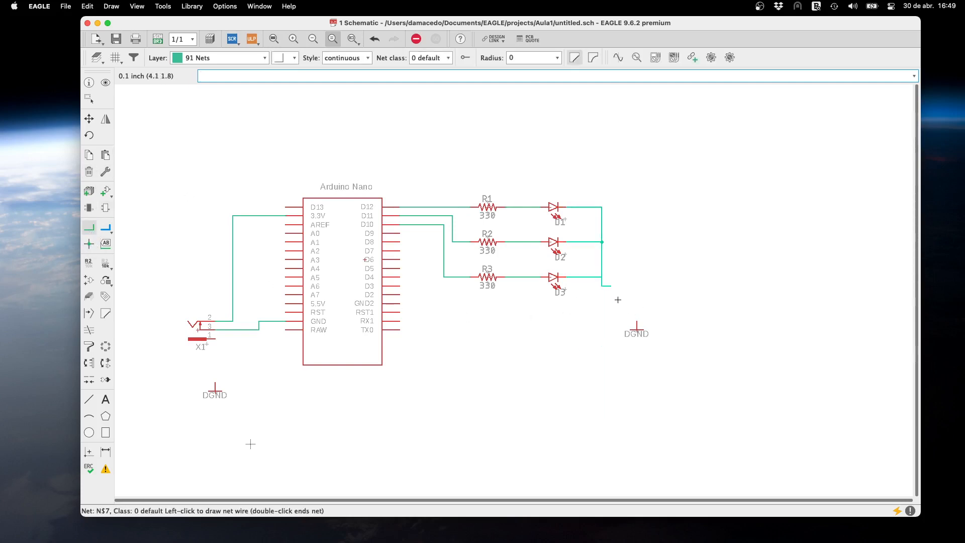
{"action": "left_click", "coordinate": [635, 322]}
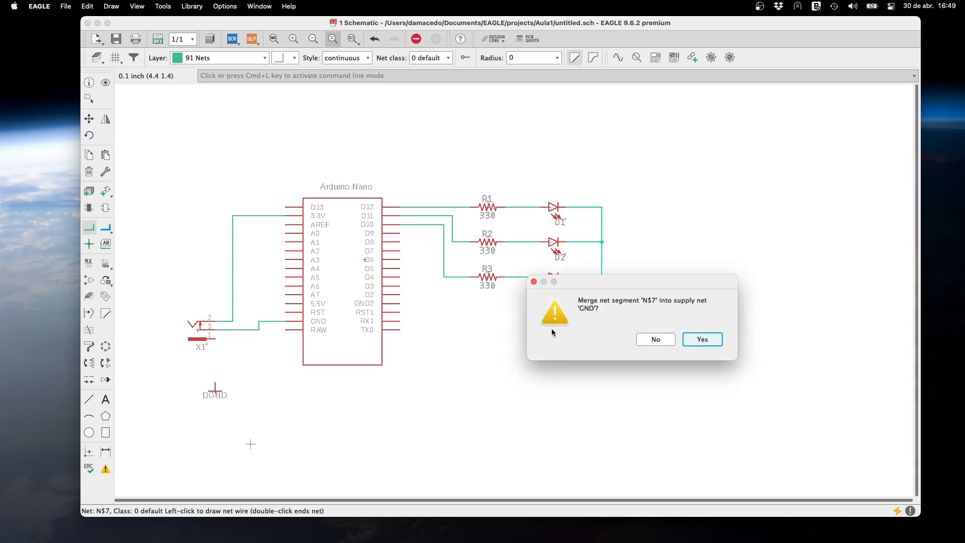
{"action": "left_click", "coordinate": [701, 340]}
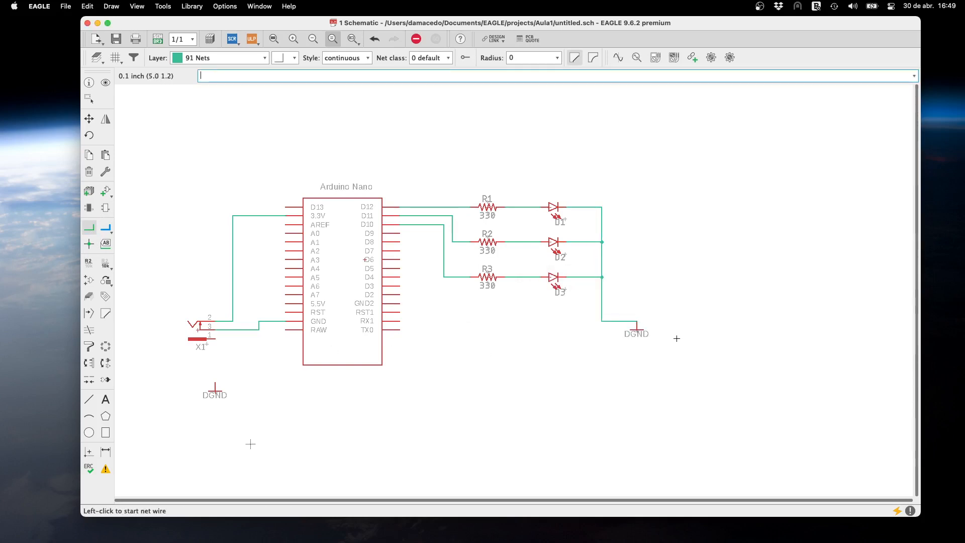
Draw a net from the DGND symbol below X1 to the net between X1 and the Nano's GND pin, merging it into GND.
{"action": "left_click", "coordinate": [217, 385]}
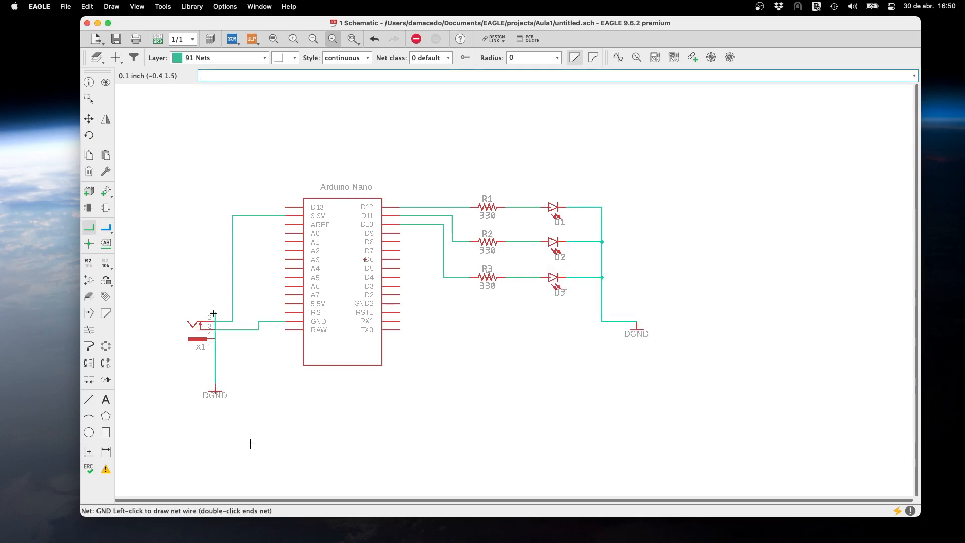
{"action": "left_click", "coordinate": [259, 330]}
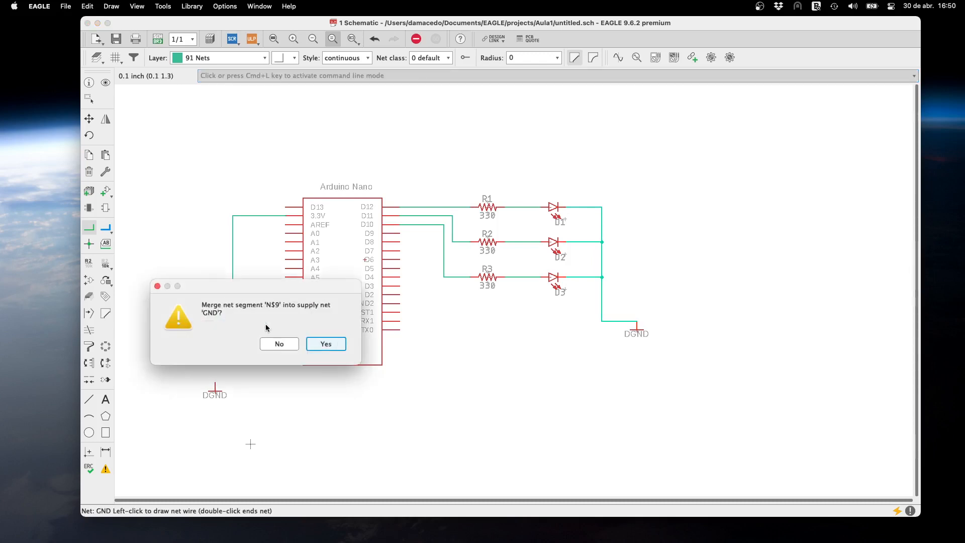
{"action": "left_click", "coordinate": [322, 341]}
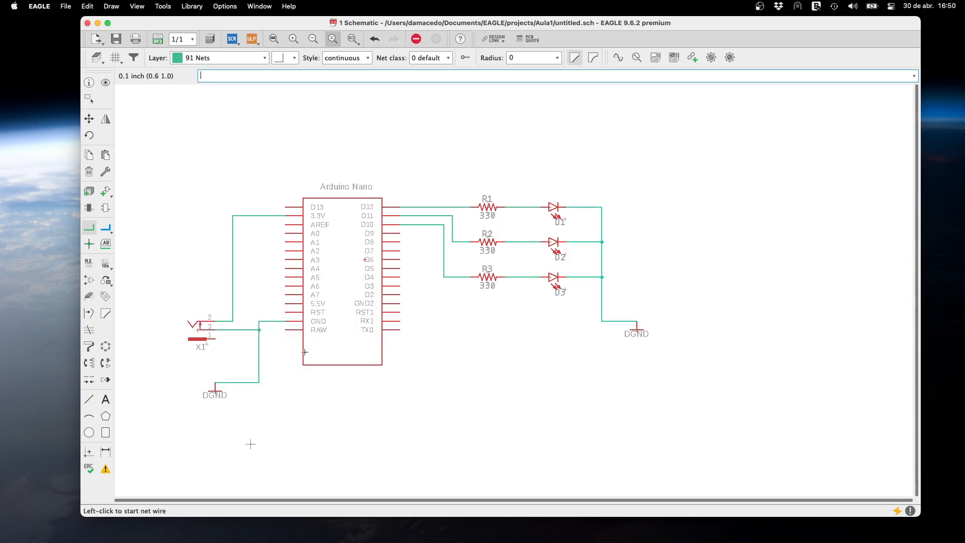
Move the DGND symbol near D3 directly beneath the LEDs' common vertical cathode net.
{"action": "left_click", "coordinate": [89, 118]}
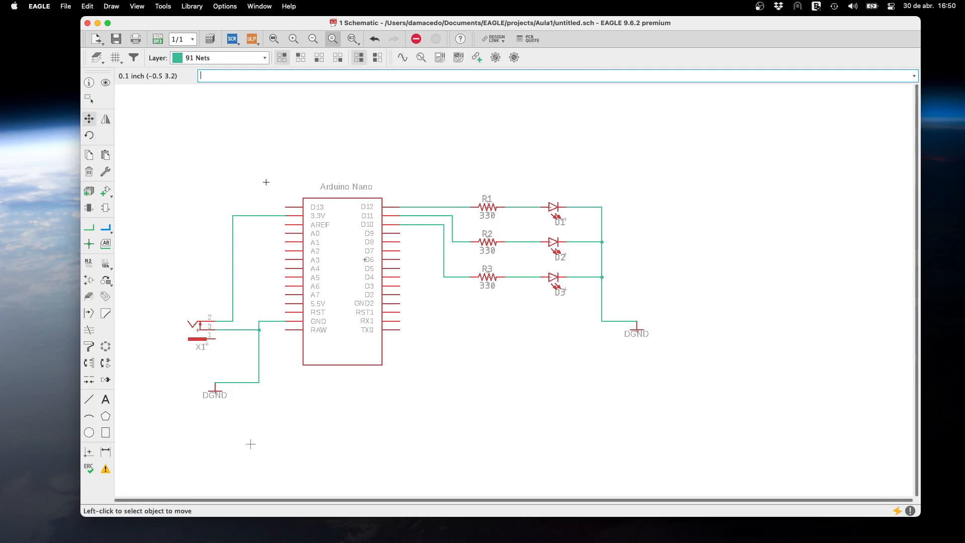
{"action": "left_click", "coordinate": [613, 327]}
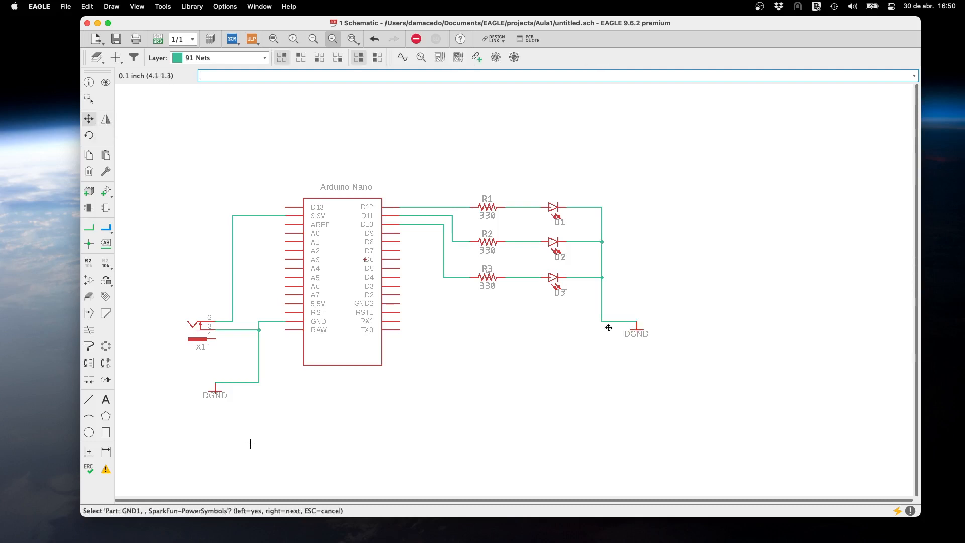
{"action": "left_click", "coordinate": [636, 328]}
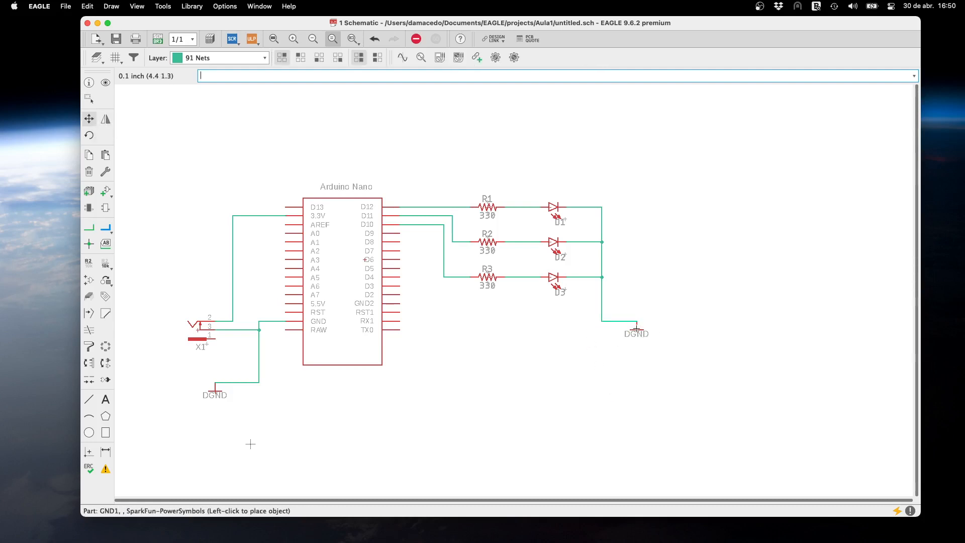
{"action": "left_click", "coordinate": [601, 325]}
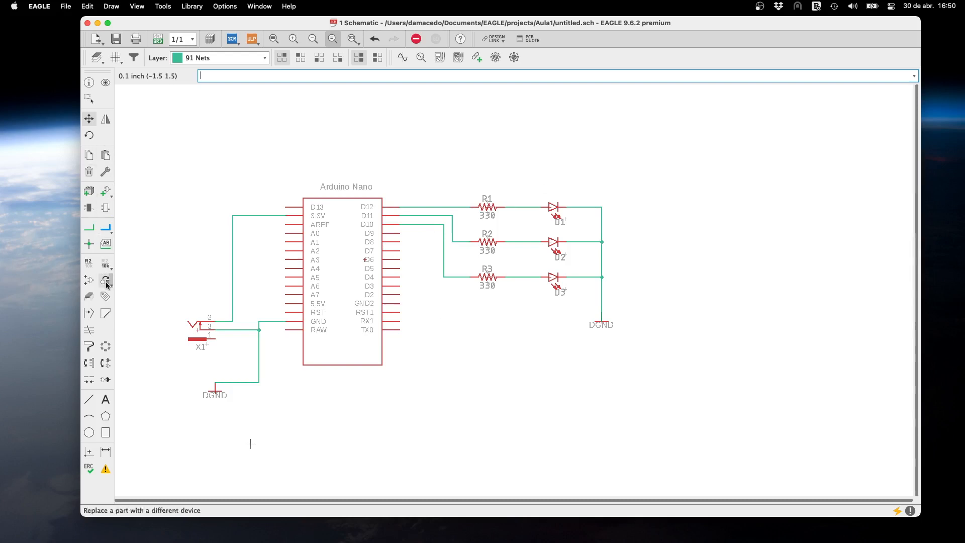
Place a three-line text below the resistors reading "Placa #1", "Autor:" with the author's full name, and "Versão 1".
{"action": "left_click", "coordinate": [106, 399]}
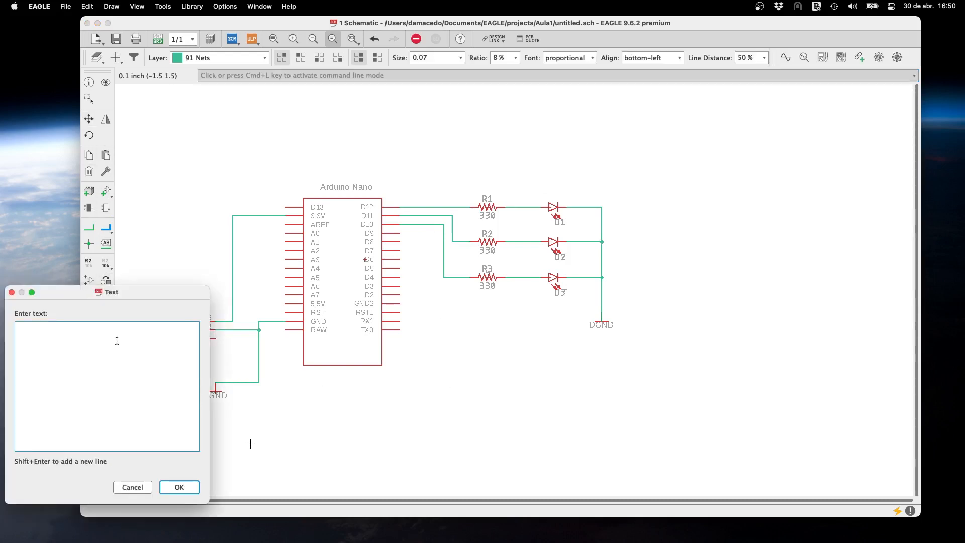
{"action": "left_click_drag", "start_coordinate": [118, 299], "coordinate": [774, 251]}
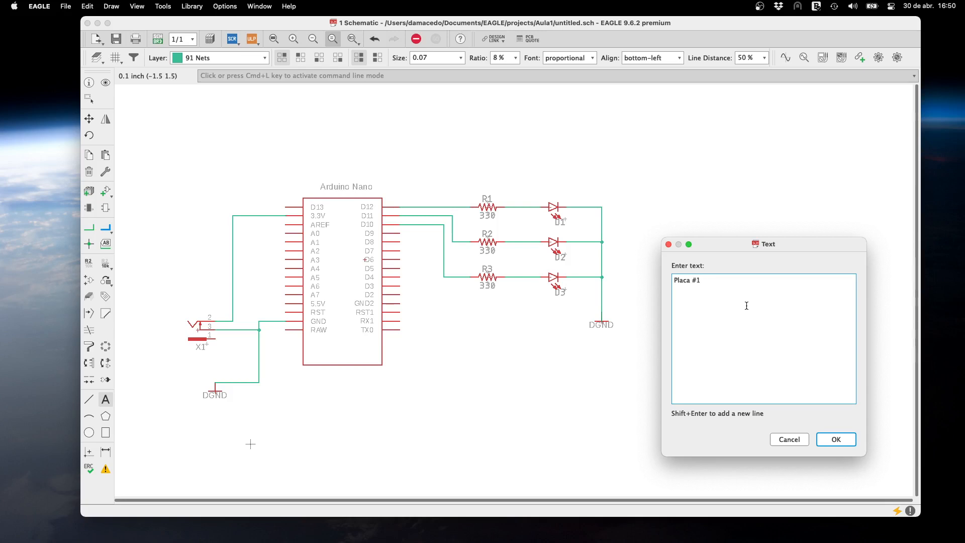
{"action": "type", "text": "Daniel Macedo"}
{"action": "left_click", "coordinate": [849, 442]}
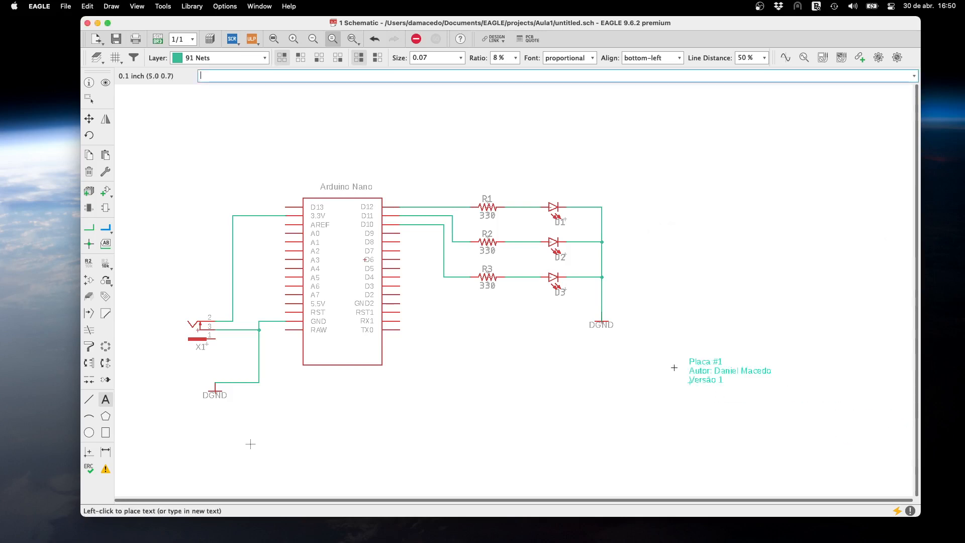
{"action": "left_click", "coordinate": [444, 399]}
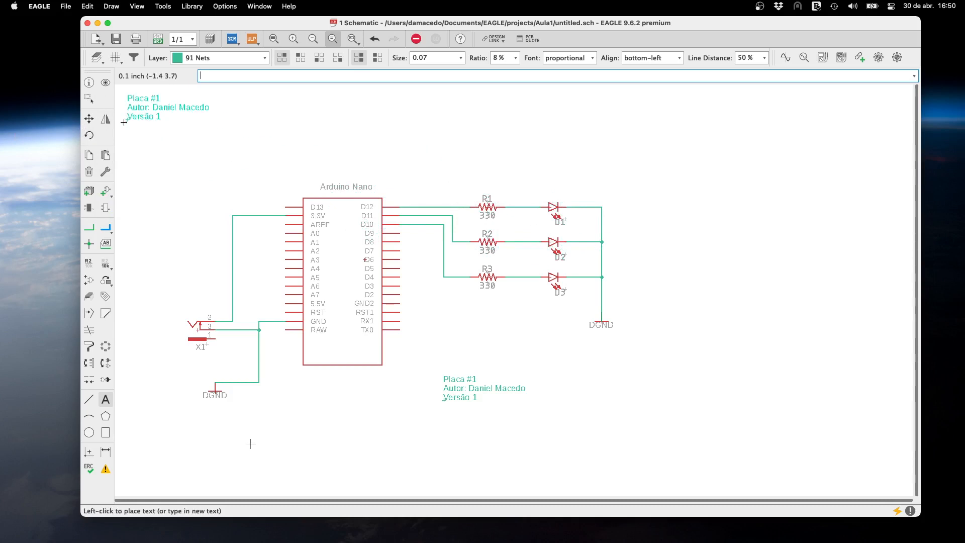
Inspect resistor R1's properties, including its device, footprint and value, without changing them.
{"action": "left_click", "coordinate": [91, 83]}
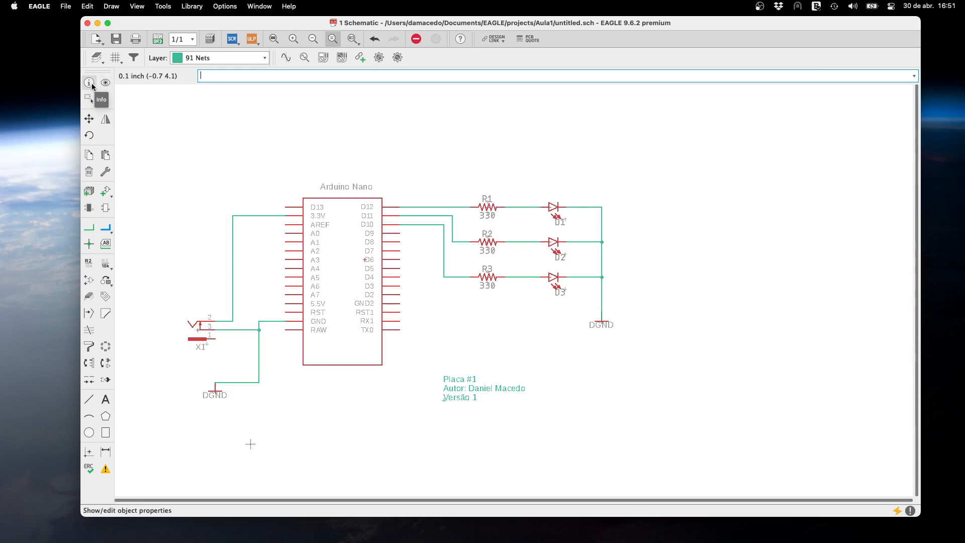
{"action": "left_click", "coordinate": [491, 205]}
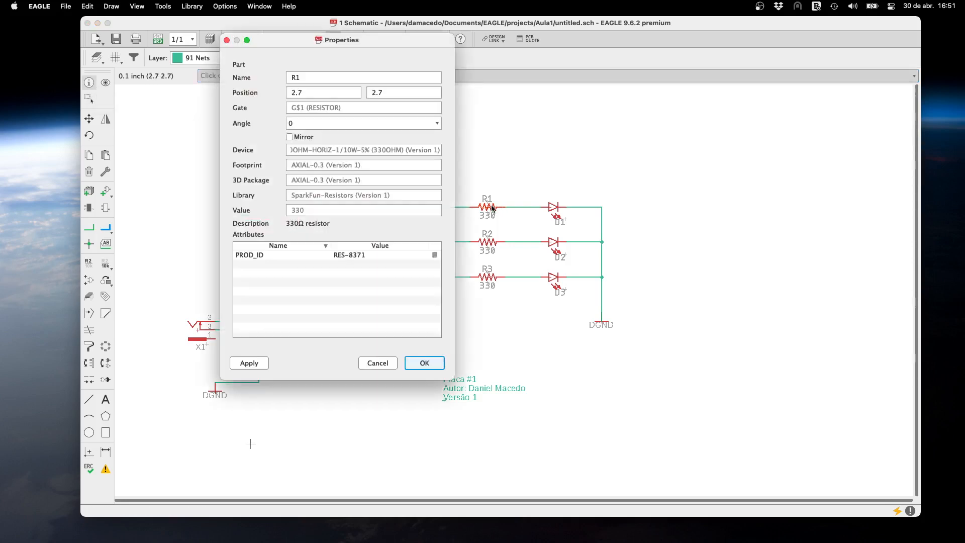
{"action": "left_click", "coordinate": [336, 211]}
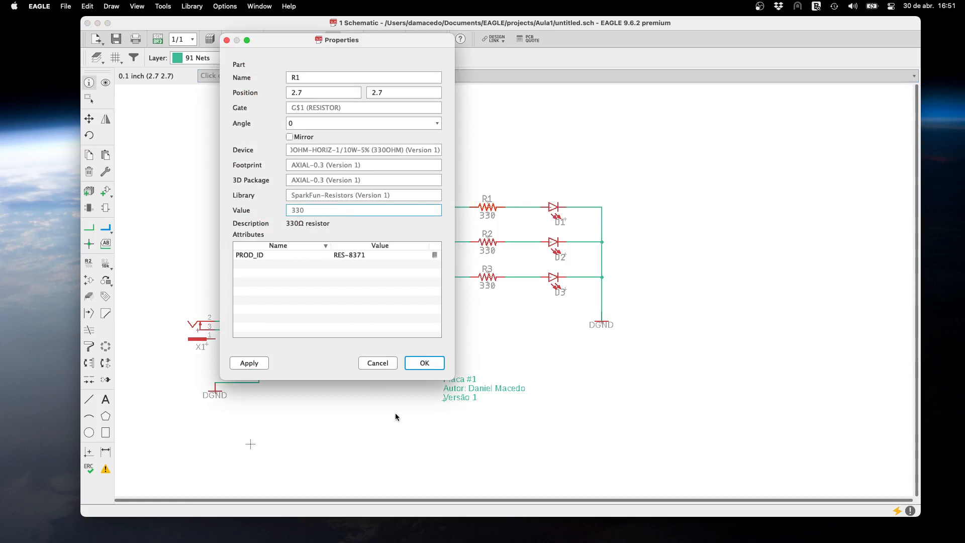
{"action": "left_click", "coordinate": [377, 363]}
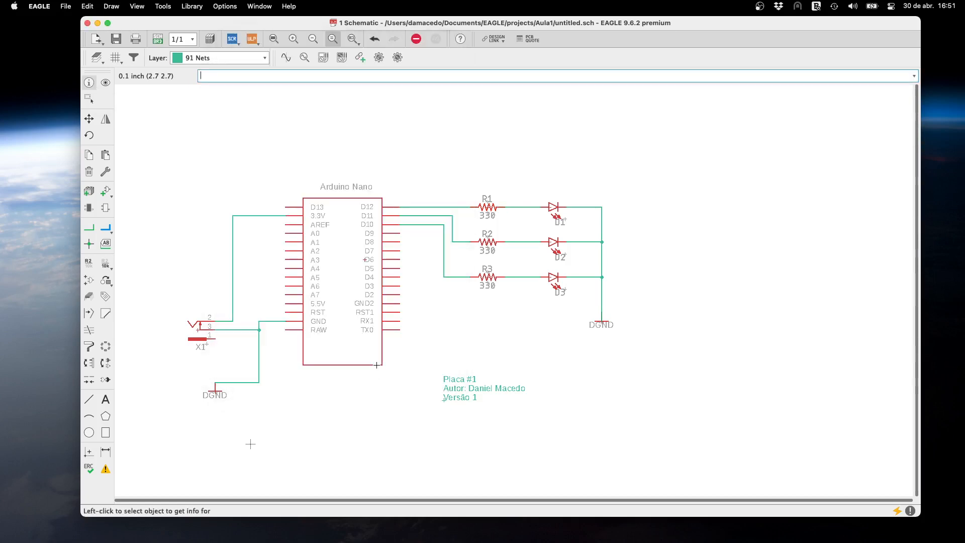
Search the libraries for "capacitor" and place capacitor C from docu-dummy above and to the right of LED D1.
{"action": "left_click", "coordinate": [104, 192]}
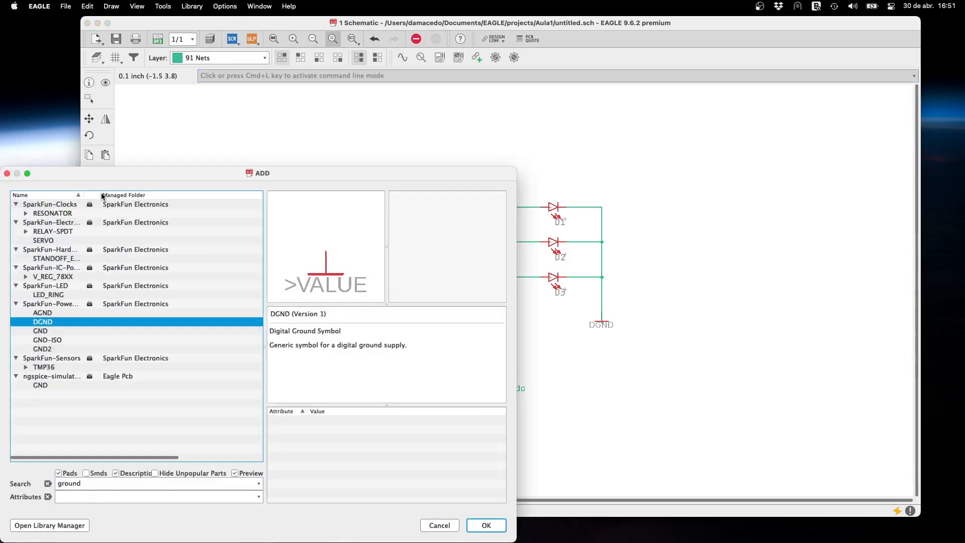
{"action": "double_click", "coordinate": [136, 482]}
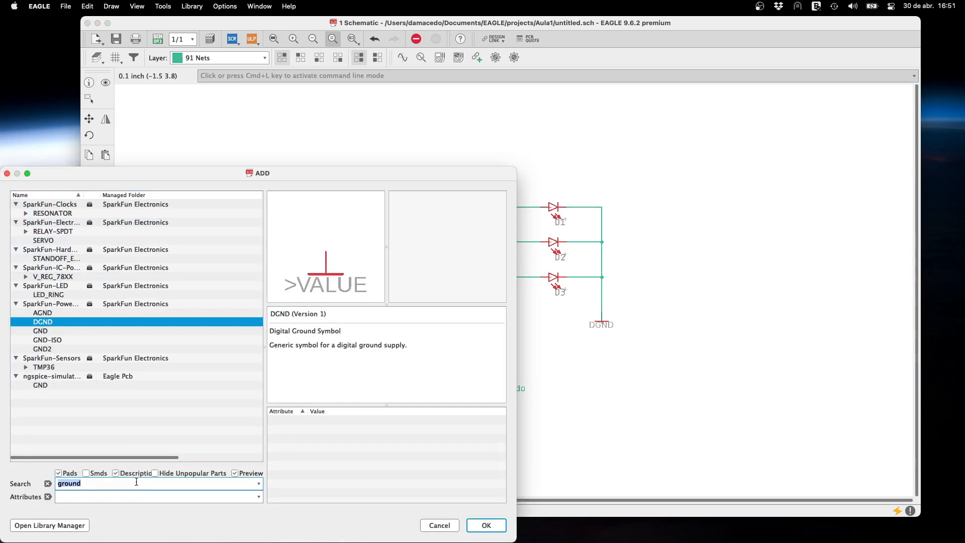
{"action": "type", "text": "capacitor"}
{"action": "key", "text": "Return"}
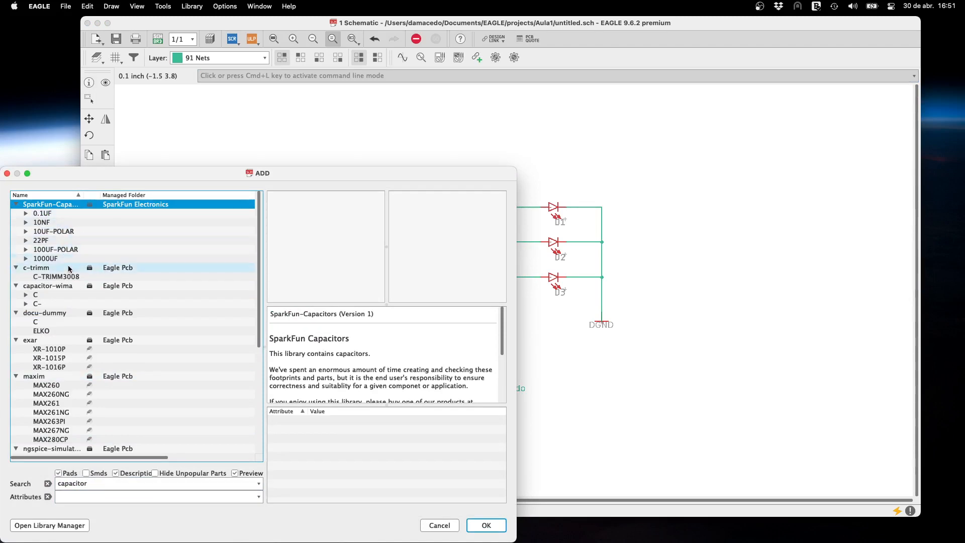
{"action": "left_click", "coordinate": [64, 322]}
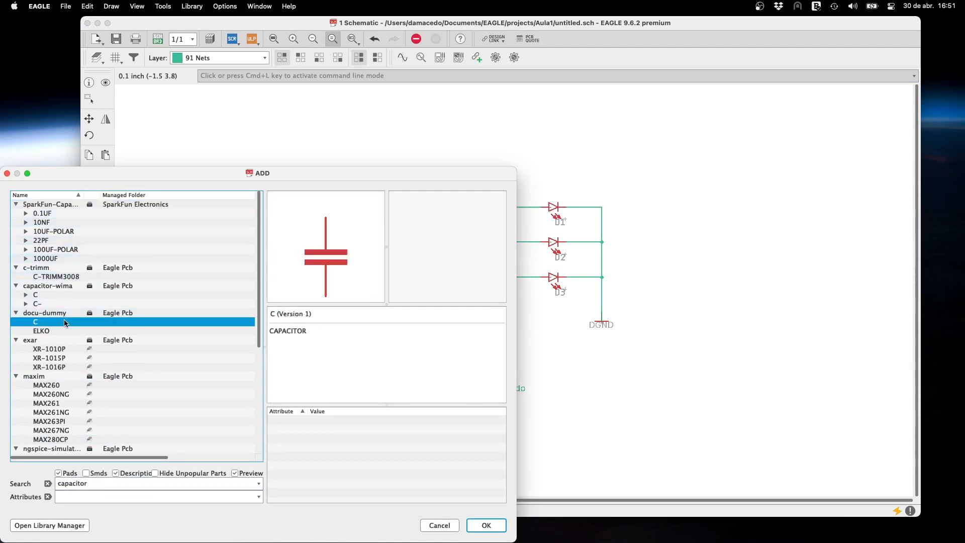
{"action": "left_click_drag", "start_coordinate": [267, 173], "coordinate": [287, 137]}
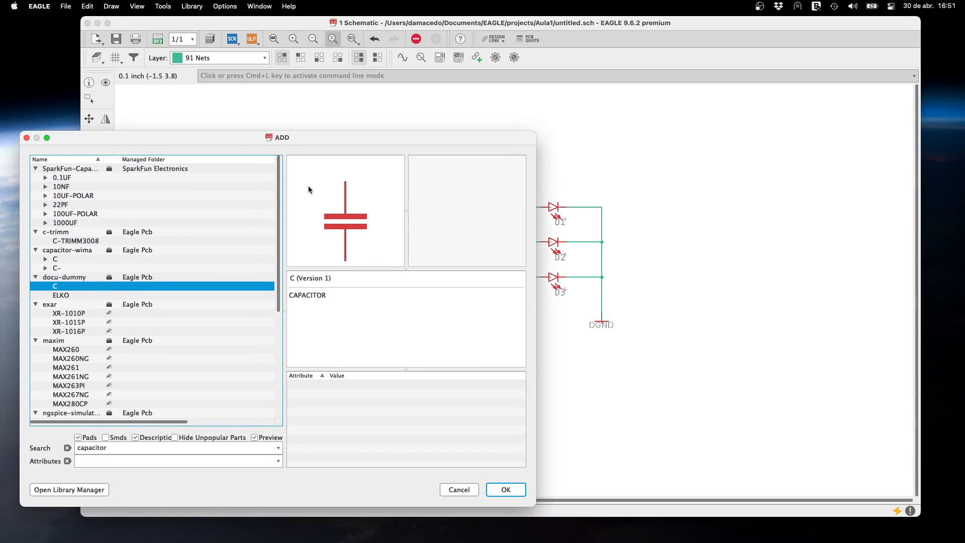
{"action": "left_click", "coordinate": [95, 295]}
{"action": "left_click", "coordinate": [77, 286]}
{"action": "left_click", "coordinate": [506, 489]}
{"action": "left_click", "coordinate": [628, 142]}
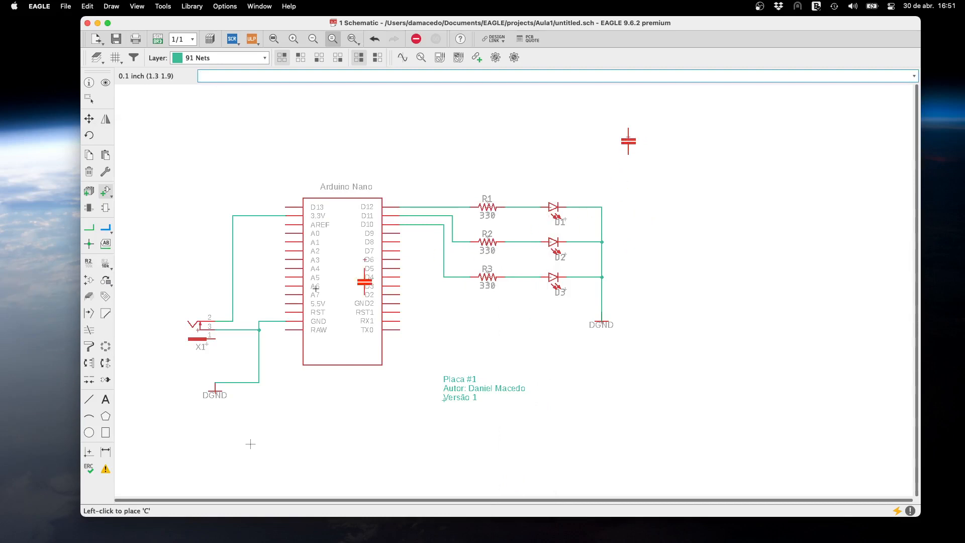
Inspect the new capacitor's properties, checking its device and library, without changing them.
{"action": "left_click", "coordinate": [89, 83]}
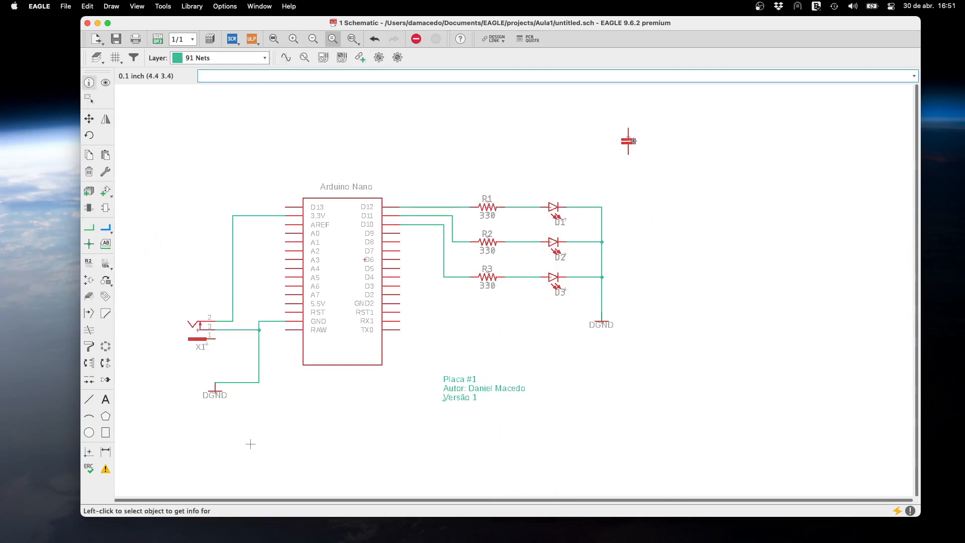
{"action": "left_click", "coordinate": [628, 141]}
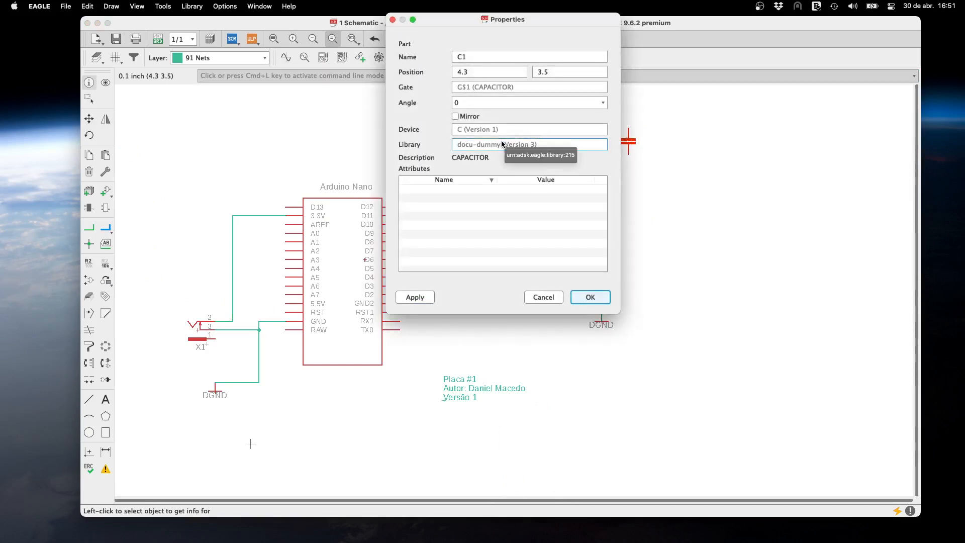
{"action": "left_click", "coordinate": [469, 99]}
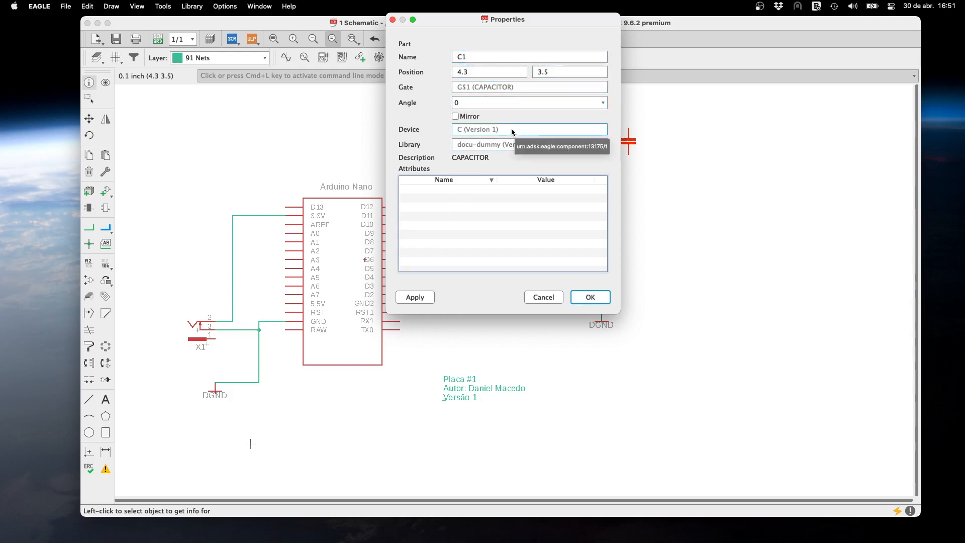
{"action": "left_click", "coordinate": [542, 296]}
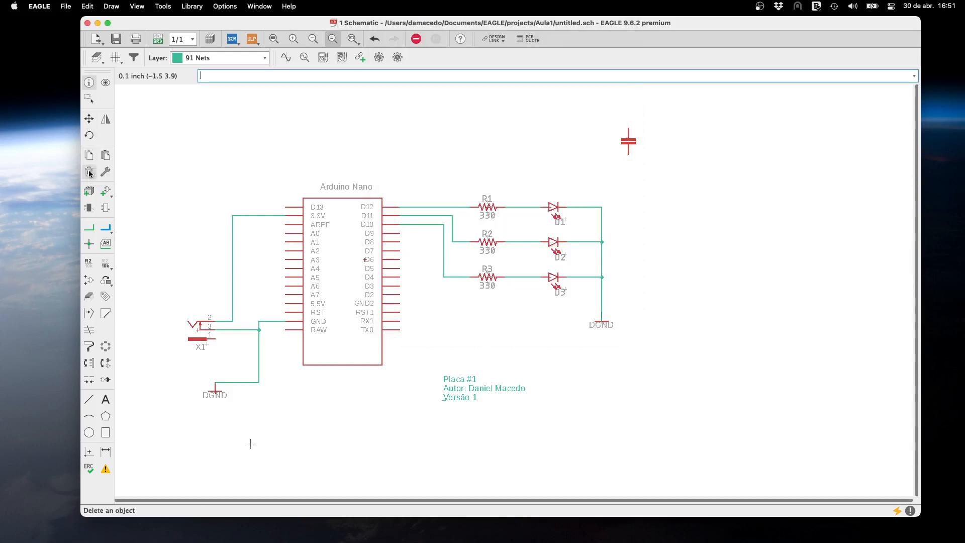
Delete the docu-dummy capacitor above the LEDs.
{"action": "left_click", "coordinate": [628, 141]}
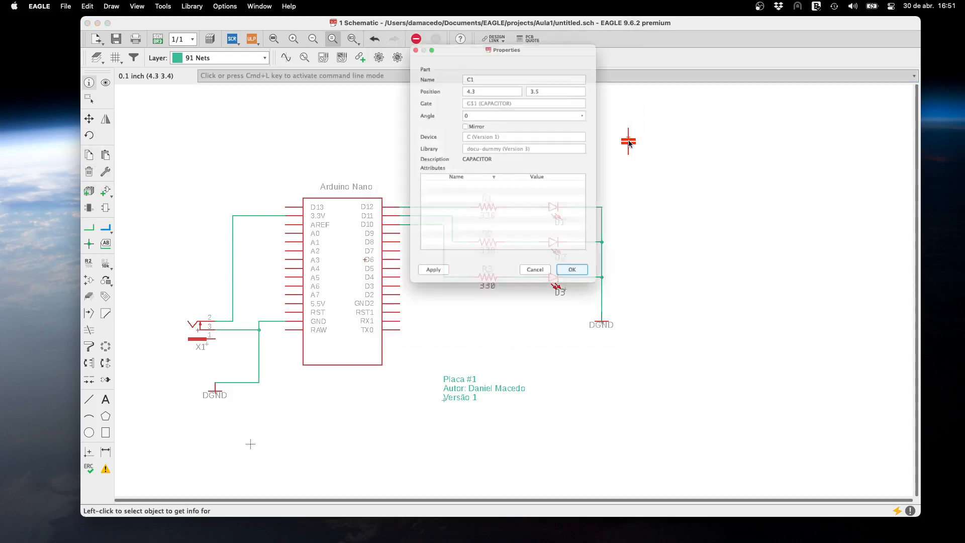
{"action": "left_click", "coordinate": [577, 297]}
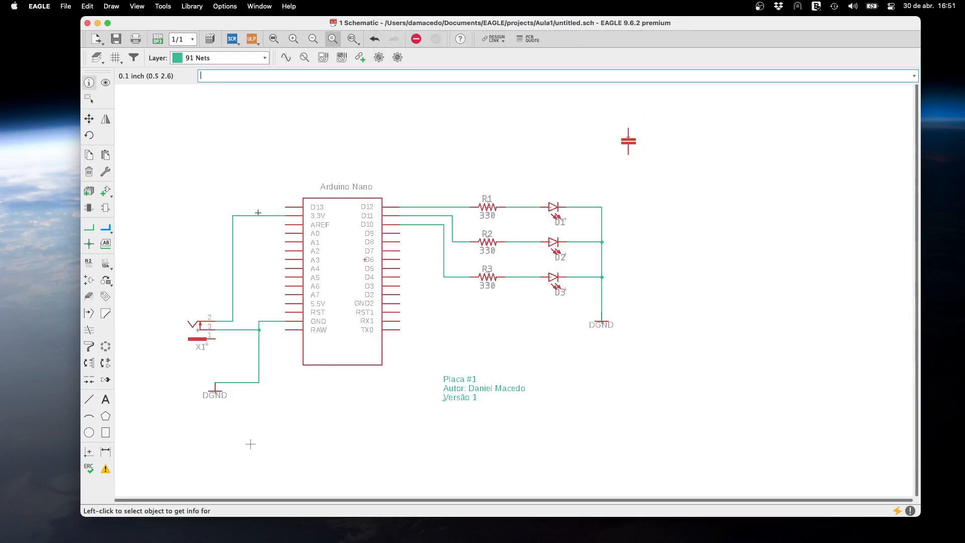
{"action": "left_click", "coordinate": [89, 172]}
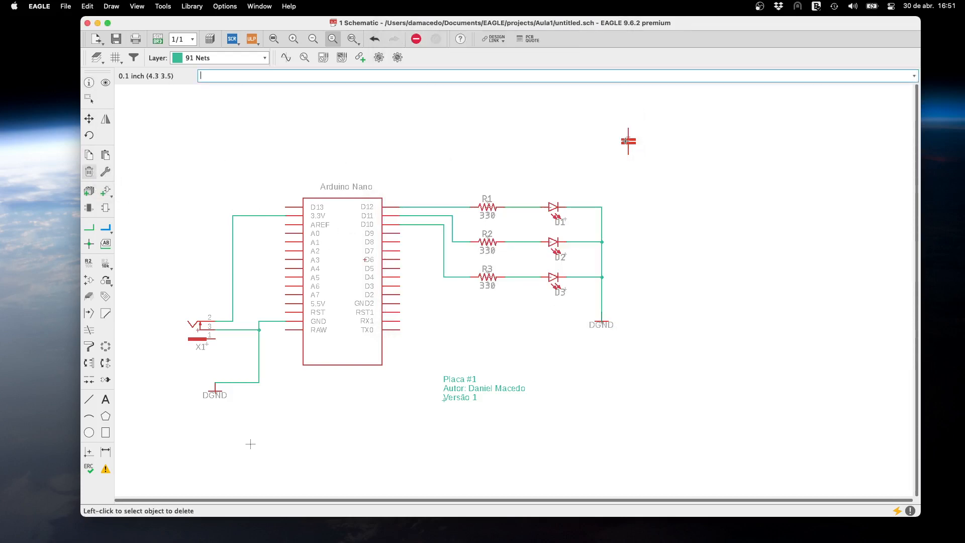
{"action": "left_click", "coordinate": [628, 142]}
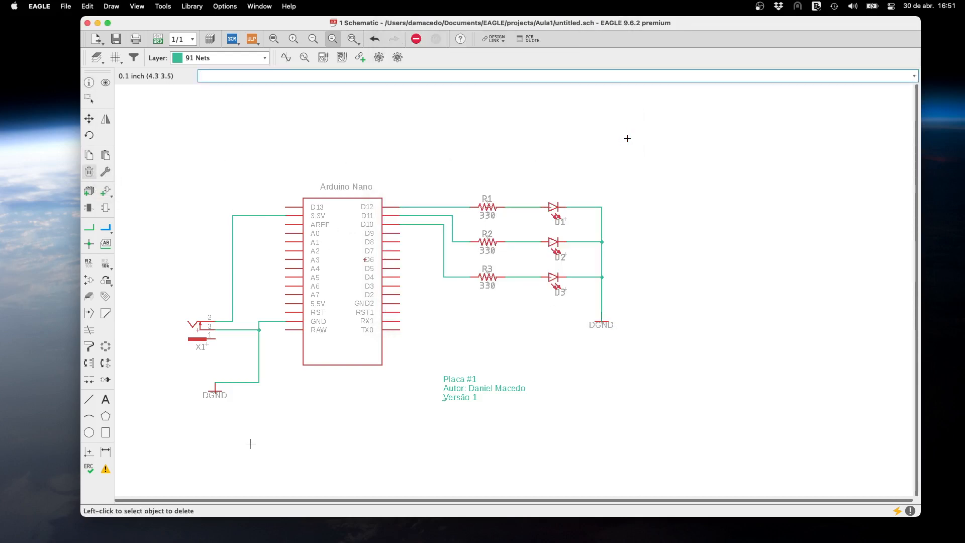
Search the libraries for "resitor" and place resistor RAC01 from resistor-power above and to the right of LED D1.
{"action": "left_click", "coordinate": [107, 191]}
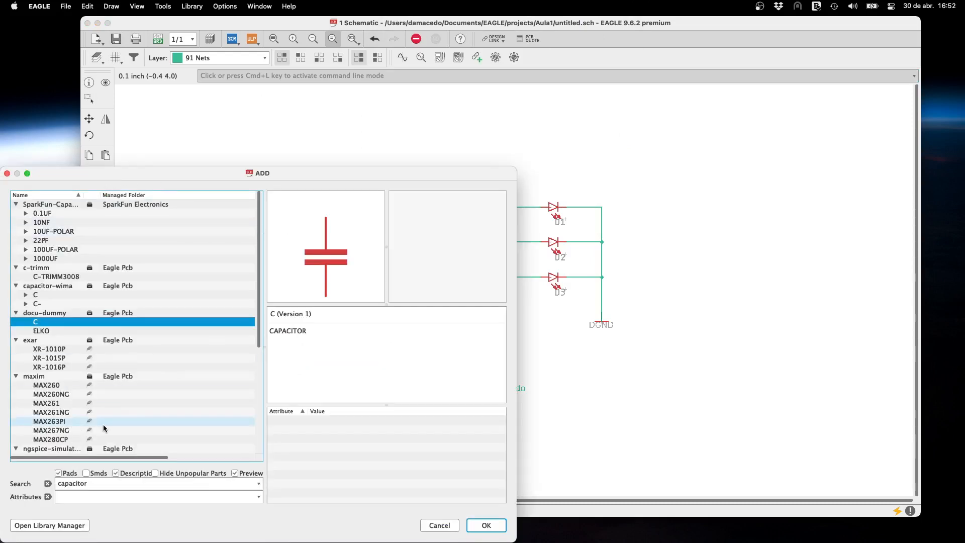
{"action": "double_click", "coordinate": [92, 482]}
{"action": "type", "text": "resitor"}
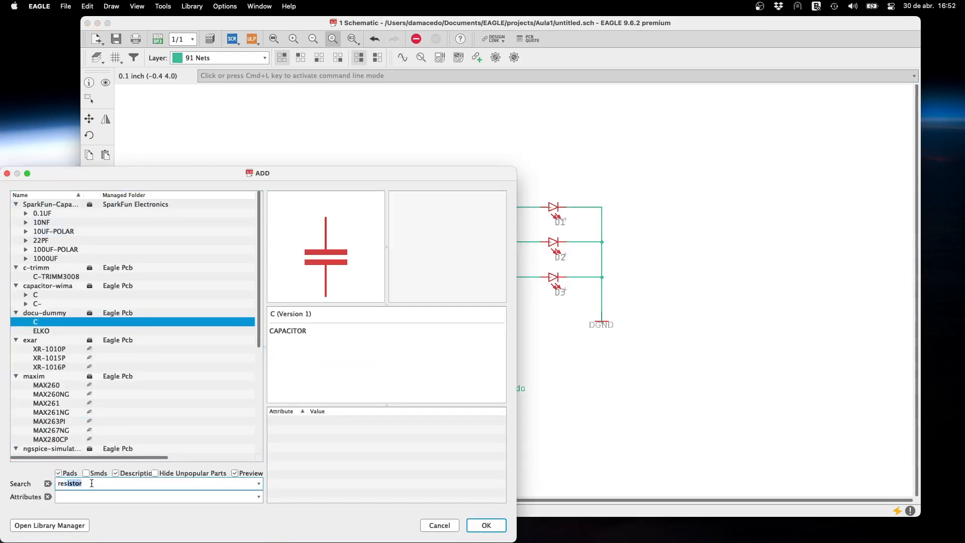
{"action": "key", "text": "Return"}
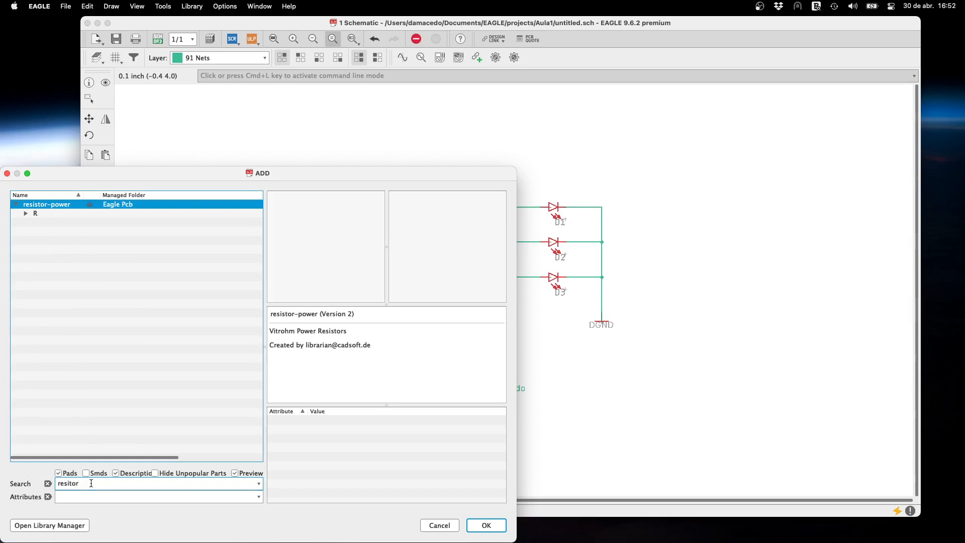
{"action": "left_click", "coordinate": [25, 213]}
{"action": "left_click", "coordinate": [49, 213]}
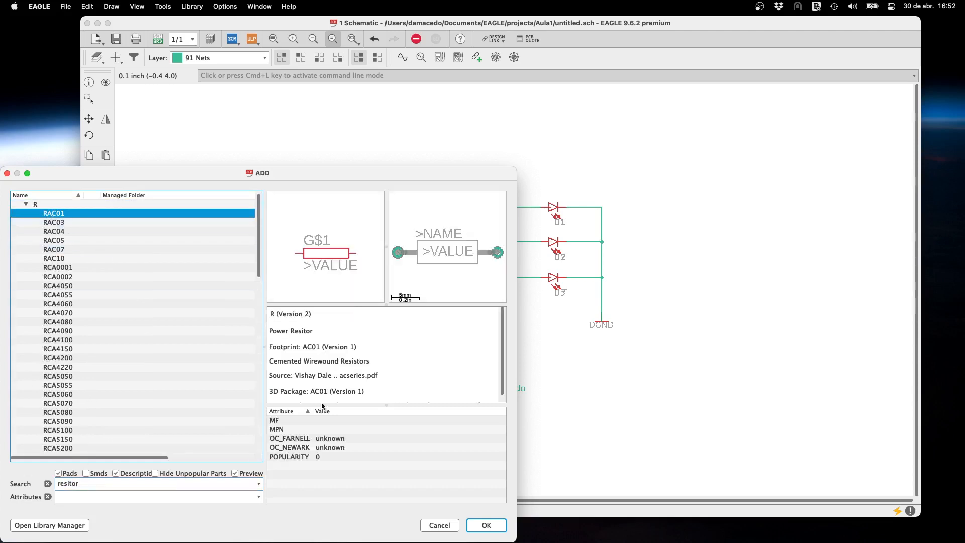
{"action": "left_click", "coordinate": [485, 525]}
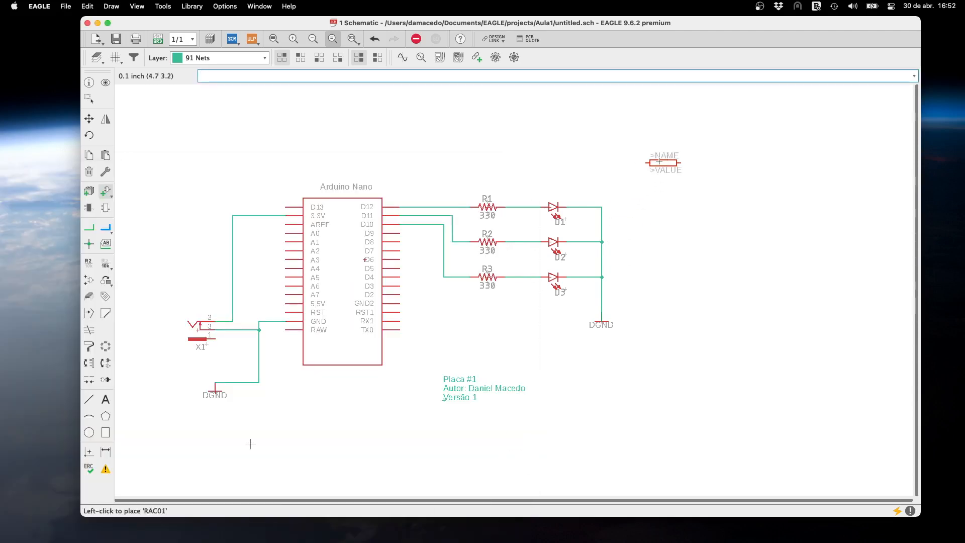
{"action": "left_click", "coordinate": [663, 163]}
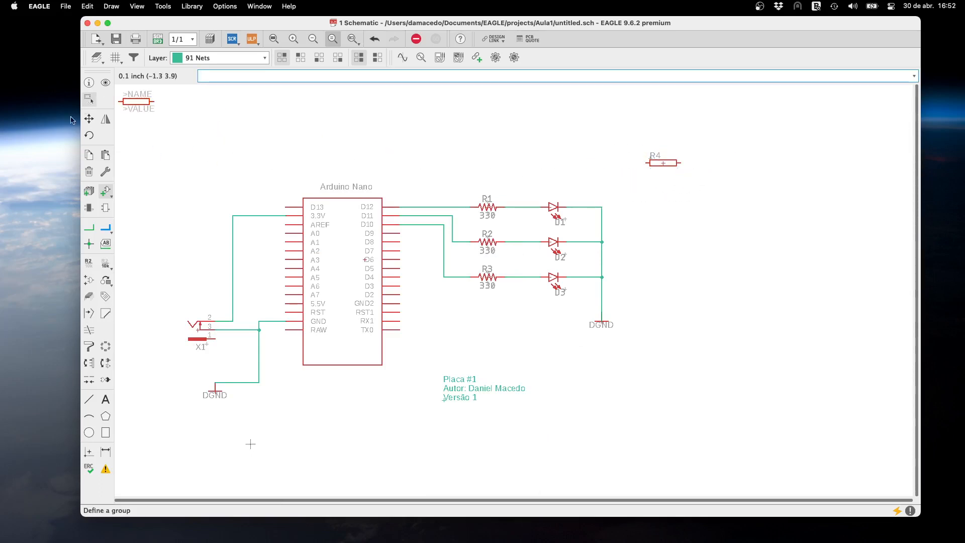
Finish placing resistors and set the value of the newly placed power resistor R4 to 330.
{"action": "key", "text": "Escape"}
{"action": "key", "text": "Escape"}
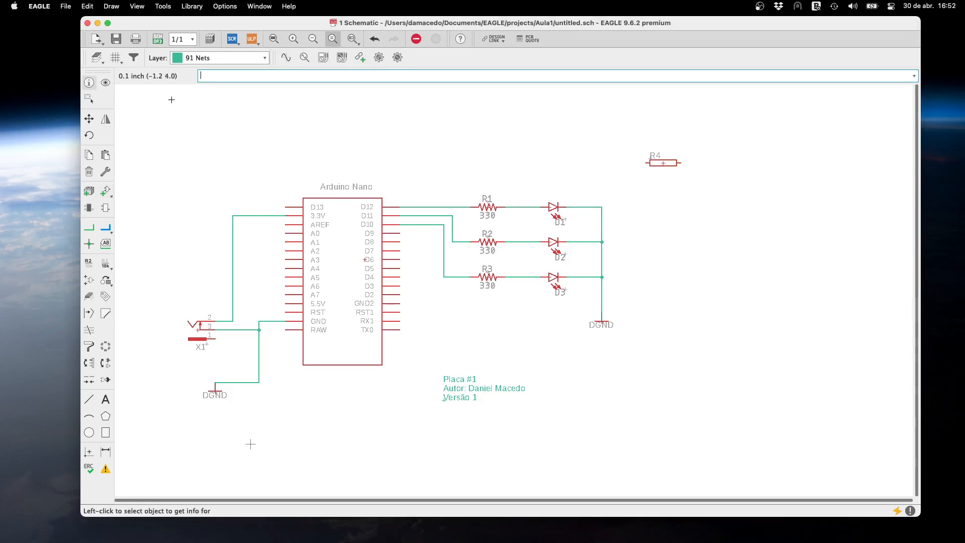
{"action": "left_click", "coordinate": [662, 164]}
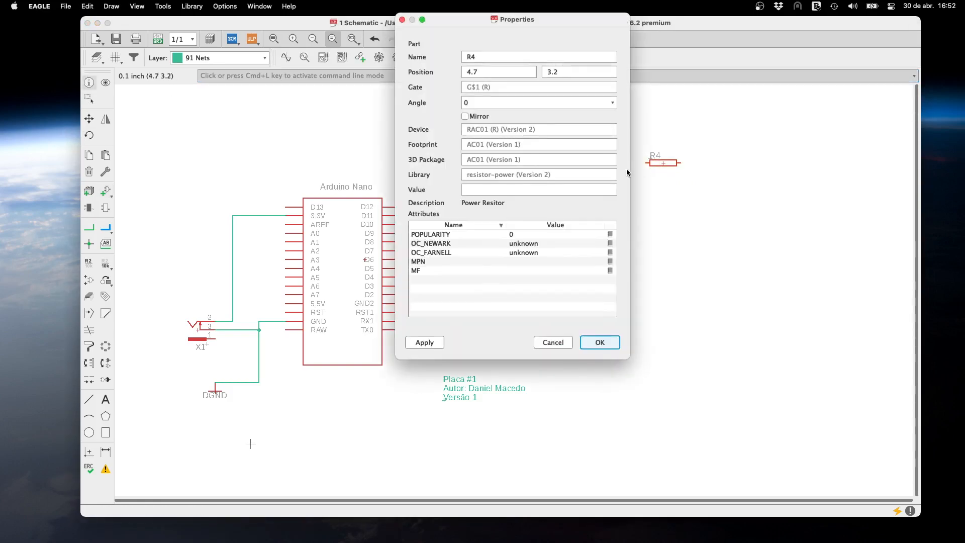
{"action": "left_click", "coordinate": [500, 190]}
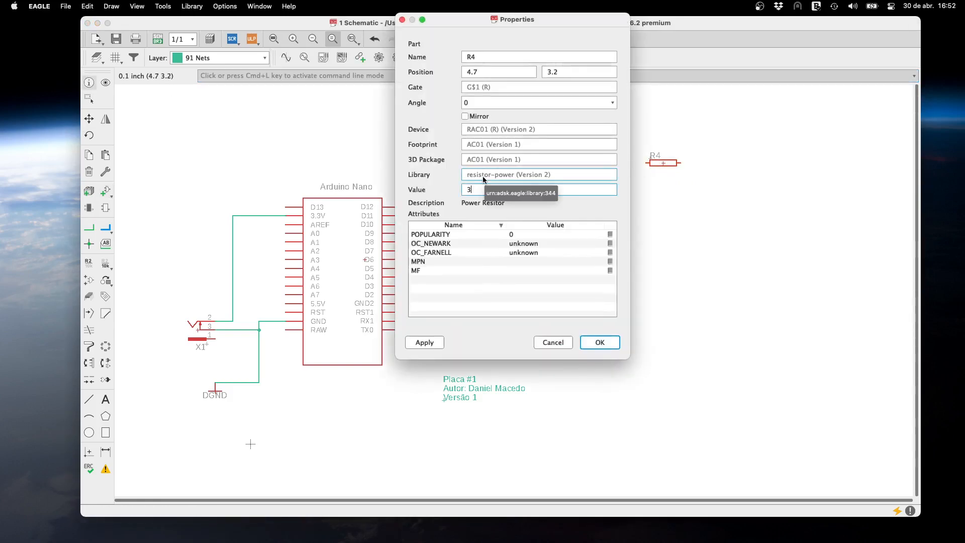
{"action": "left_click", "coordinate": [605, 342]}
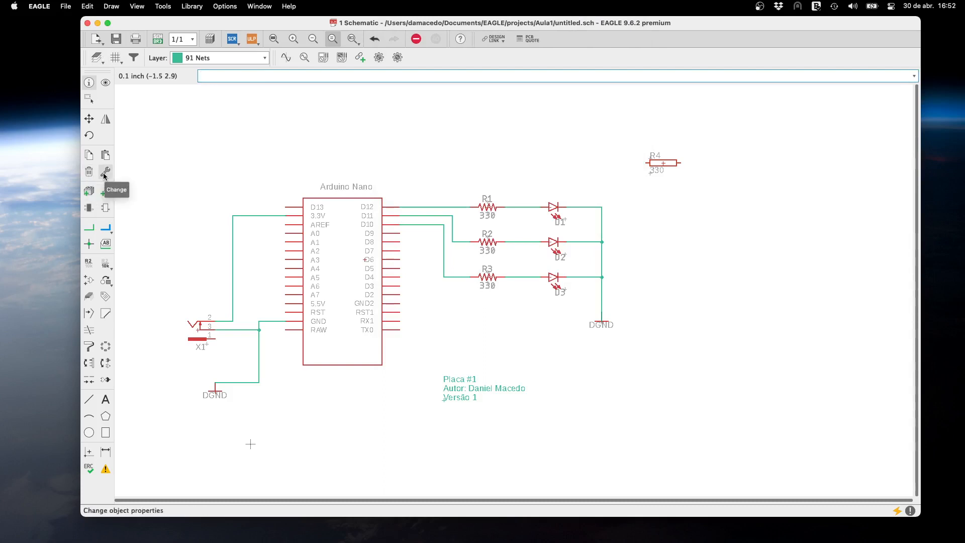
Delete the power resistor R4 above and to the right of LED D1.
{"action": "left_click", "coordinate": [89, 172]}
{"action": "left_click", "coordinate": [658, 163]}
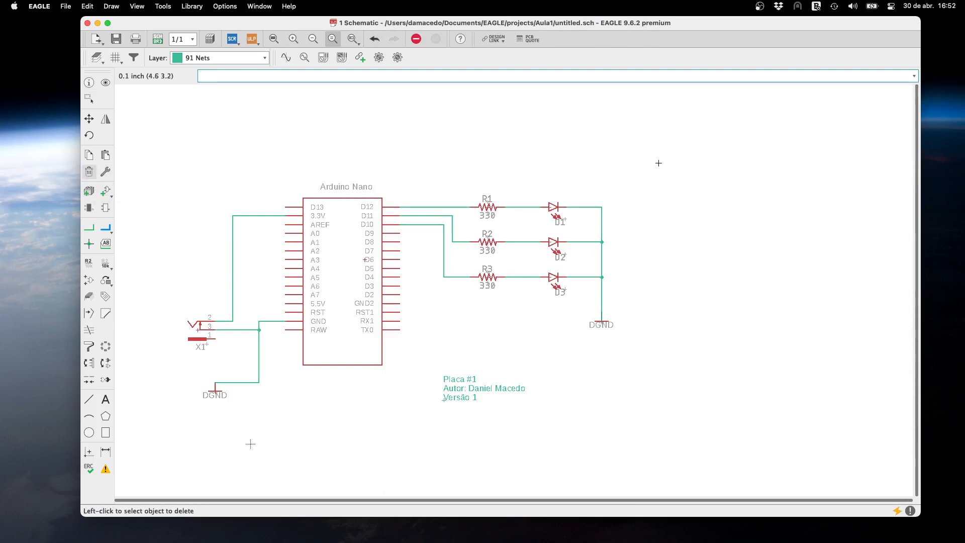
Save the schematic under the new file name Aula1 in the Aula1 project folder.
{"action": "left_click", "coordinate": [66, 6]}
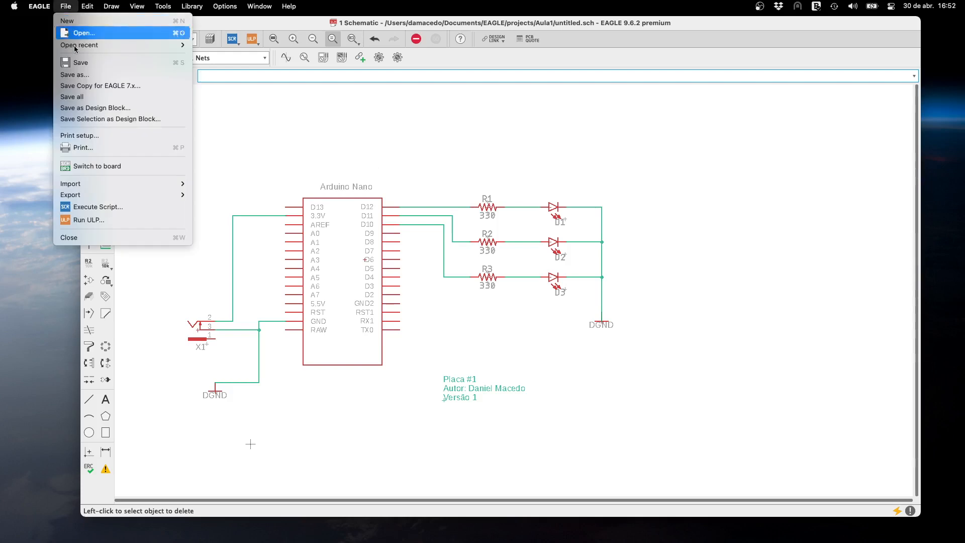
{"action": "left_click", "coordinate": [78, 63]}
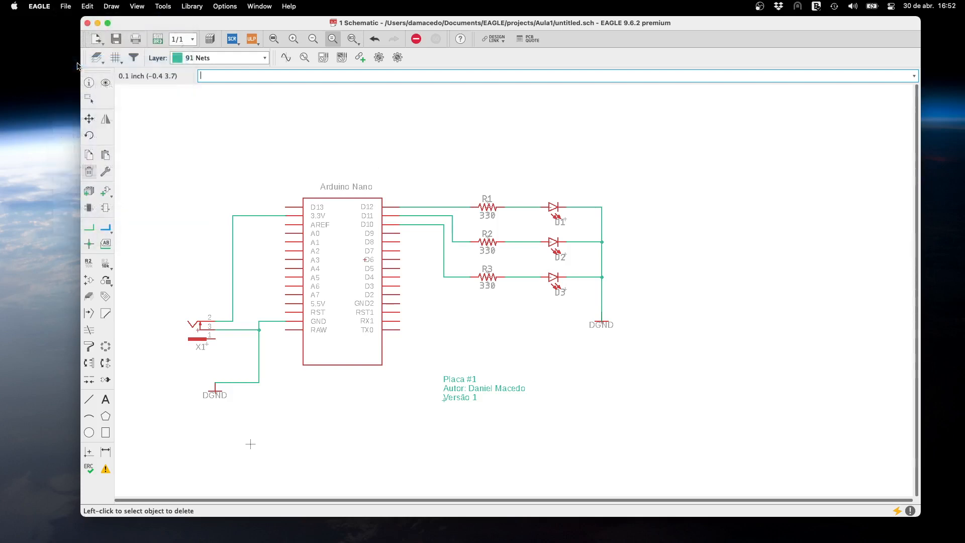
{"action": "left_click", "coordinate": [66, 6]}
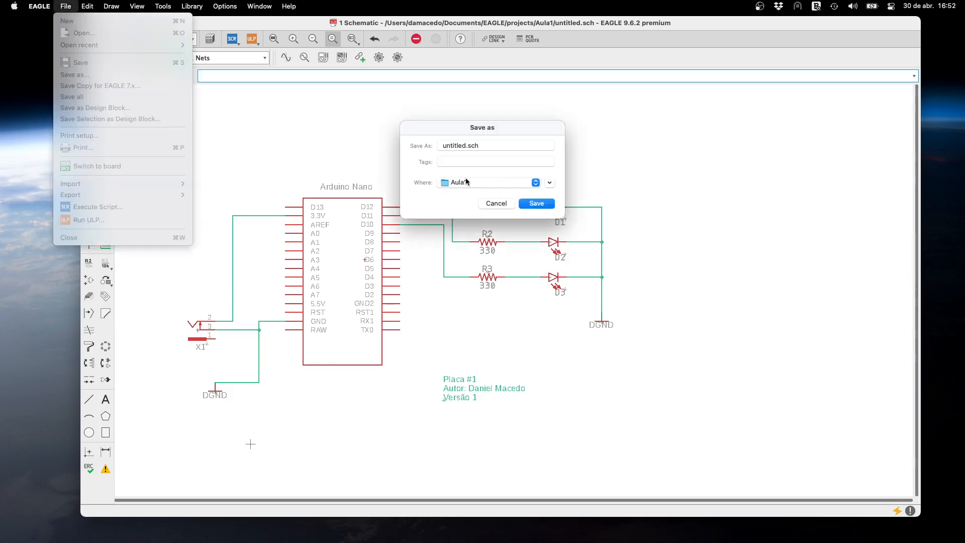
{"action": "left_click", "coordinate": [447, 146]}
{"action": "double_click", "coordinate": [447, 146]}
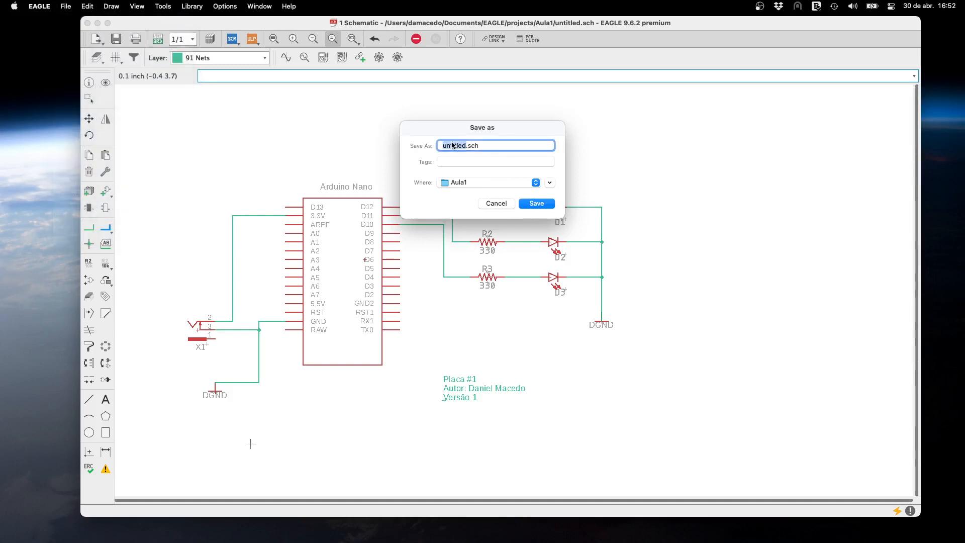
{"action": "type", "text": "Aula1"}
{"action": "key", "text": "Return"}
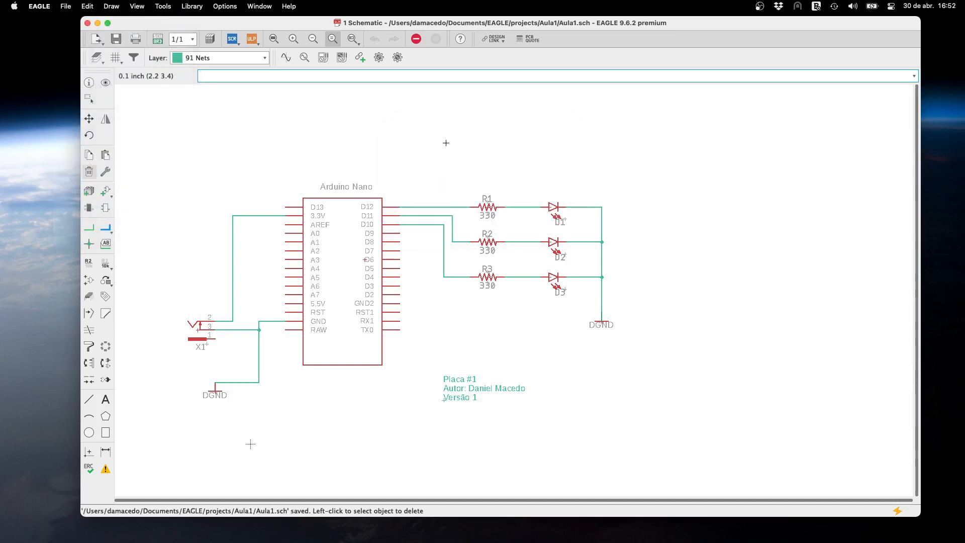
Inspect the schematic's print settings and preview, then close them without printing.
{"action": "left_click", "coordinate": [65, 6]}
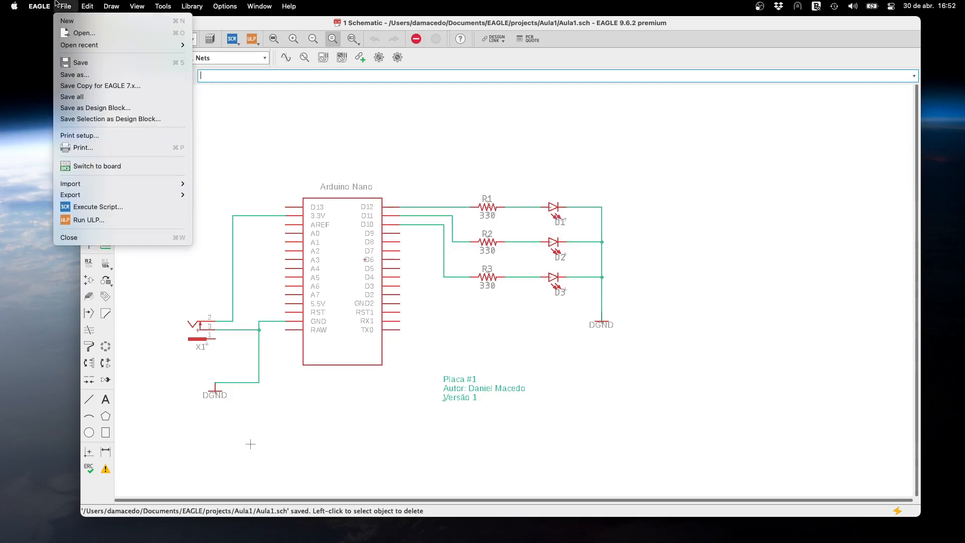
{"action": "left_click", "coordinate": [116, 148]}
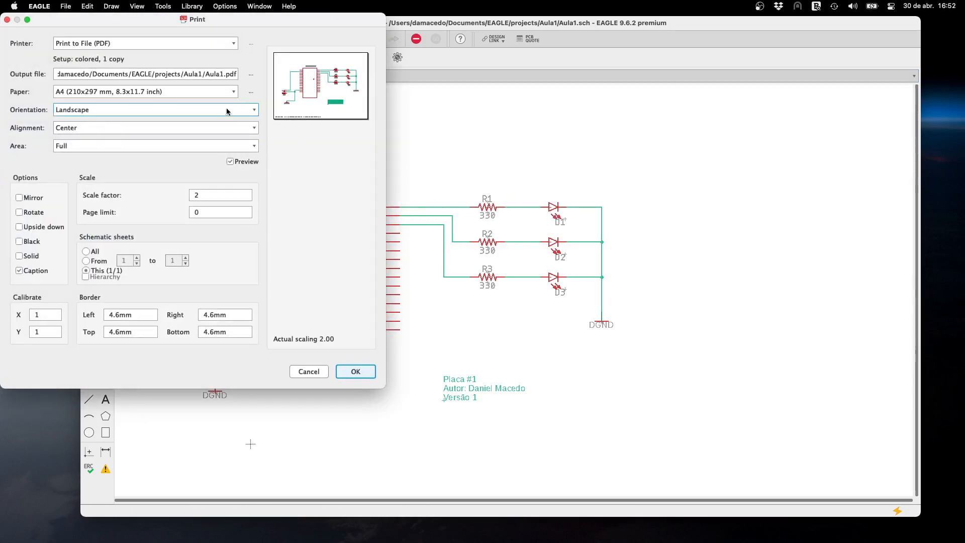
{"action": "left_click", "coordinate": [308, 372]}
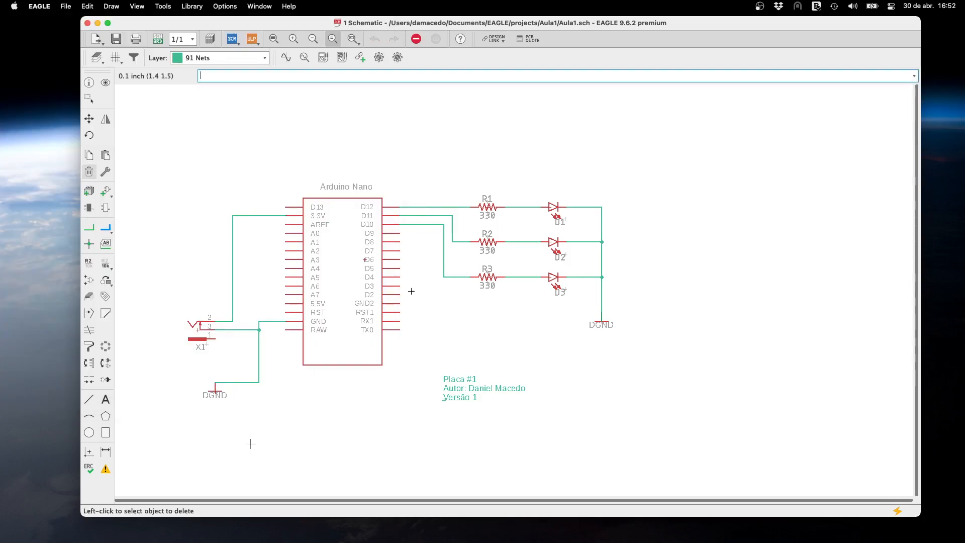